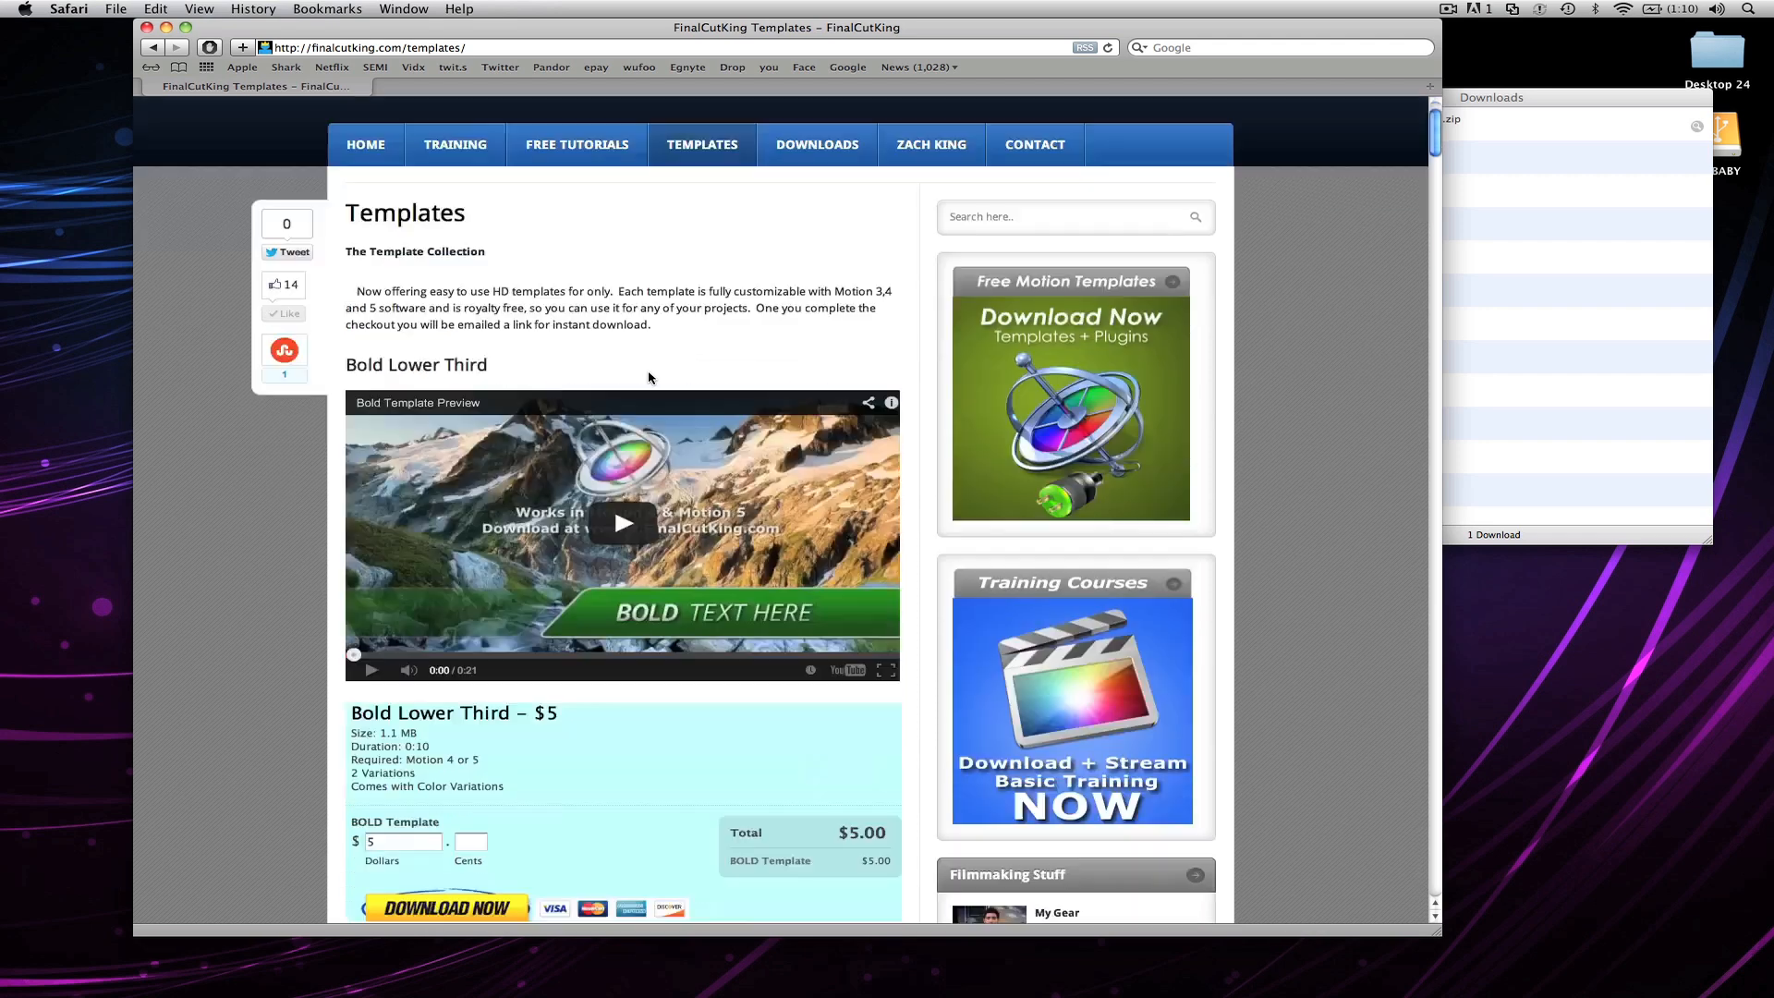
Step: Find the Lower Thirds Pack on the templates page, reveal its download in Finder, and open the Lower Thirds Pack KING 2 folder
scroll(650, 377, down, 10)
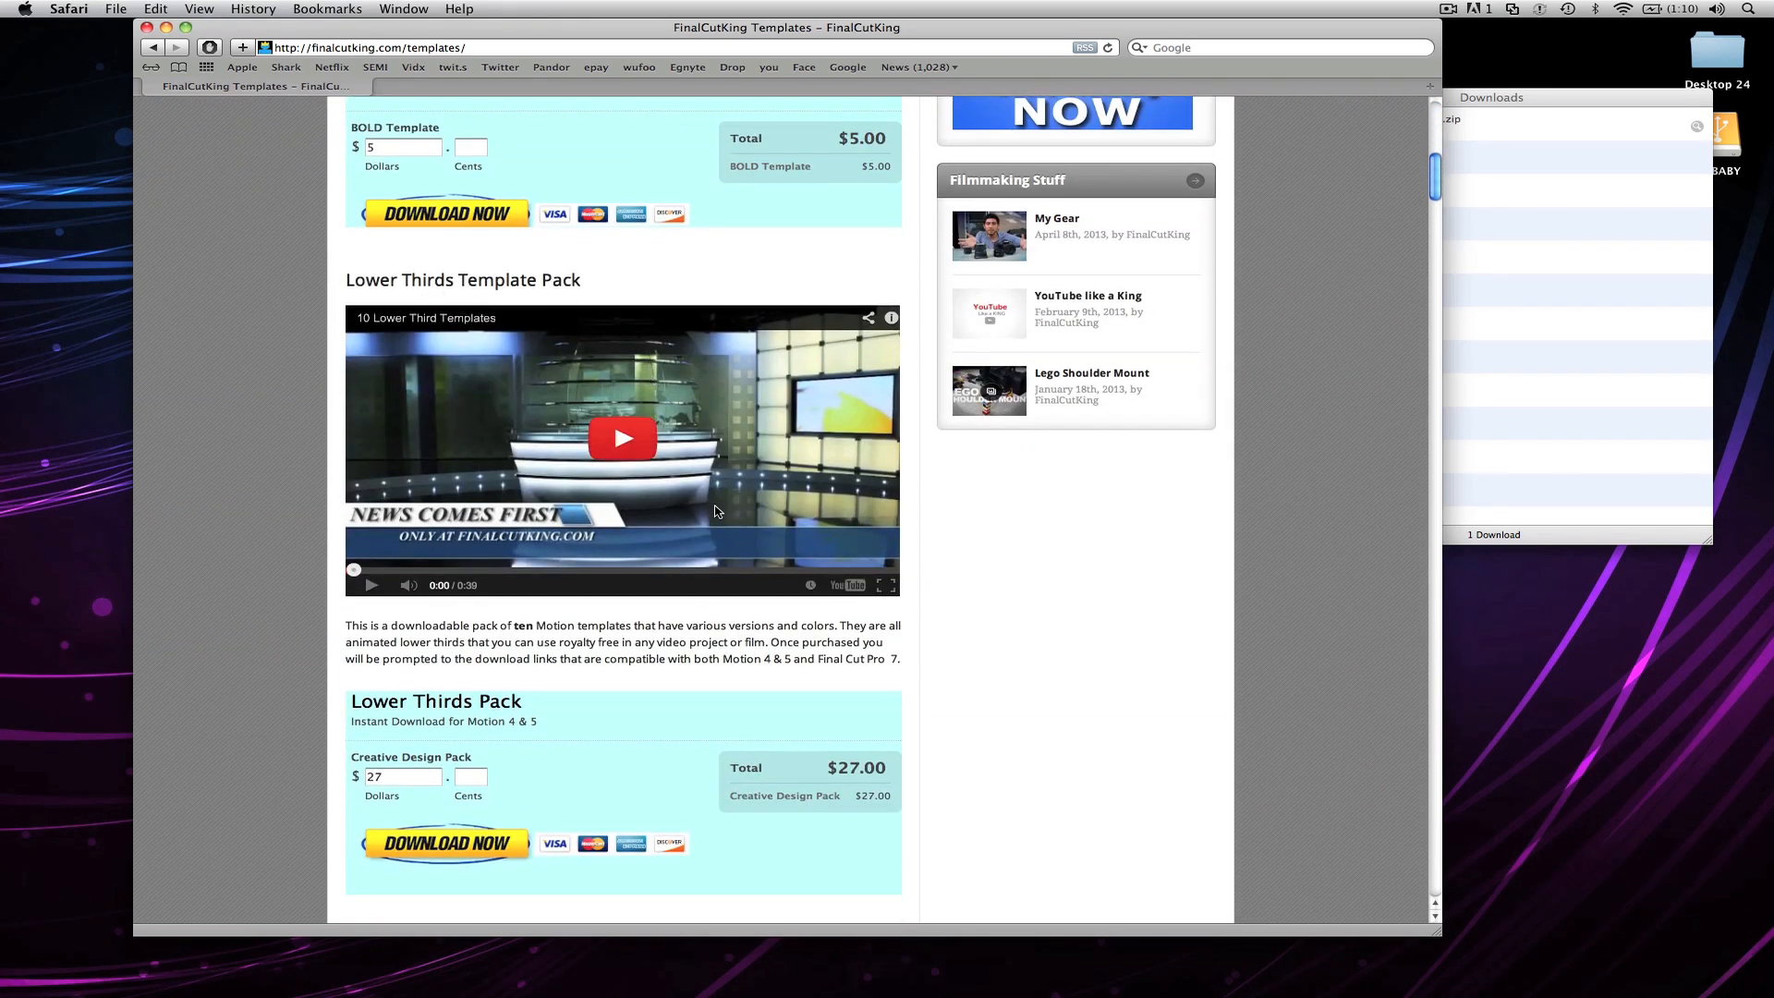
scroll(728, 707, down, 2)
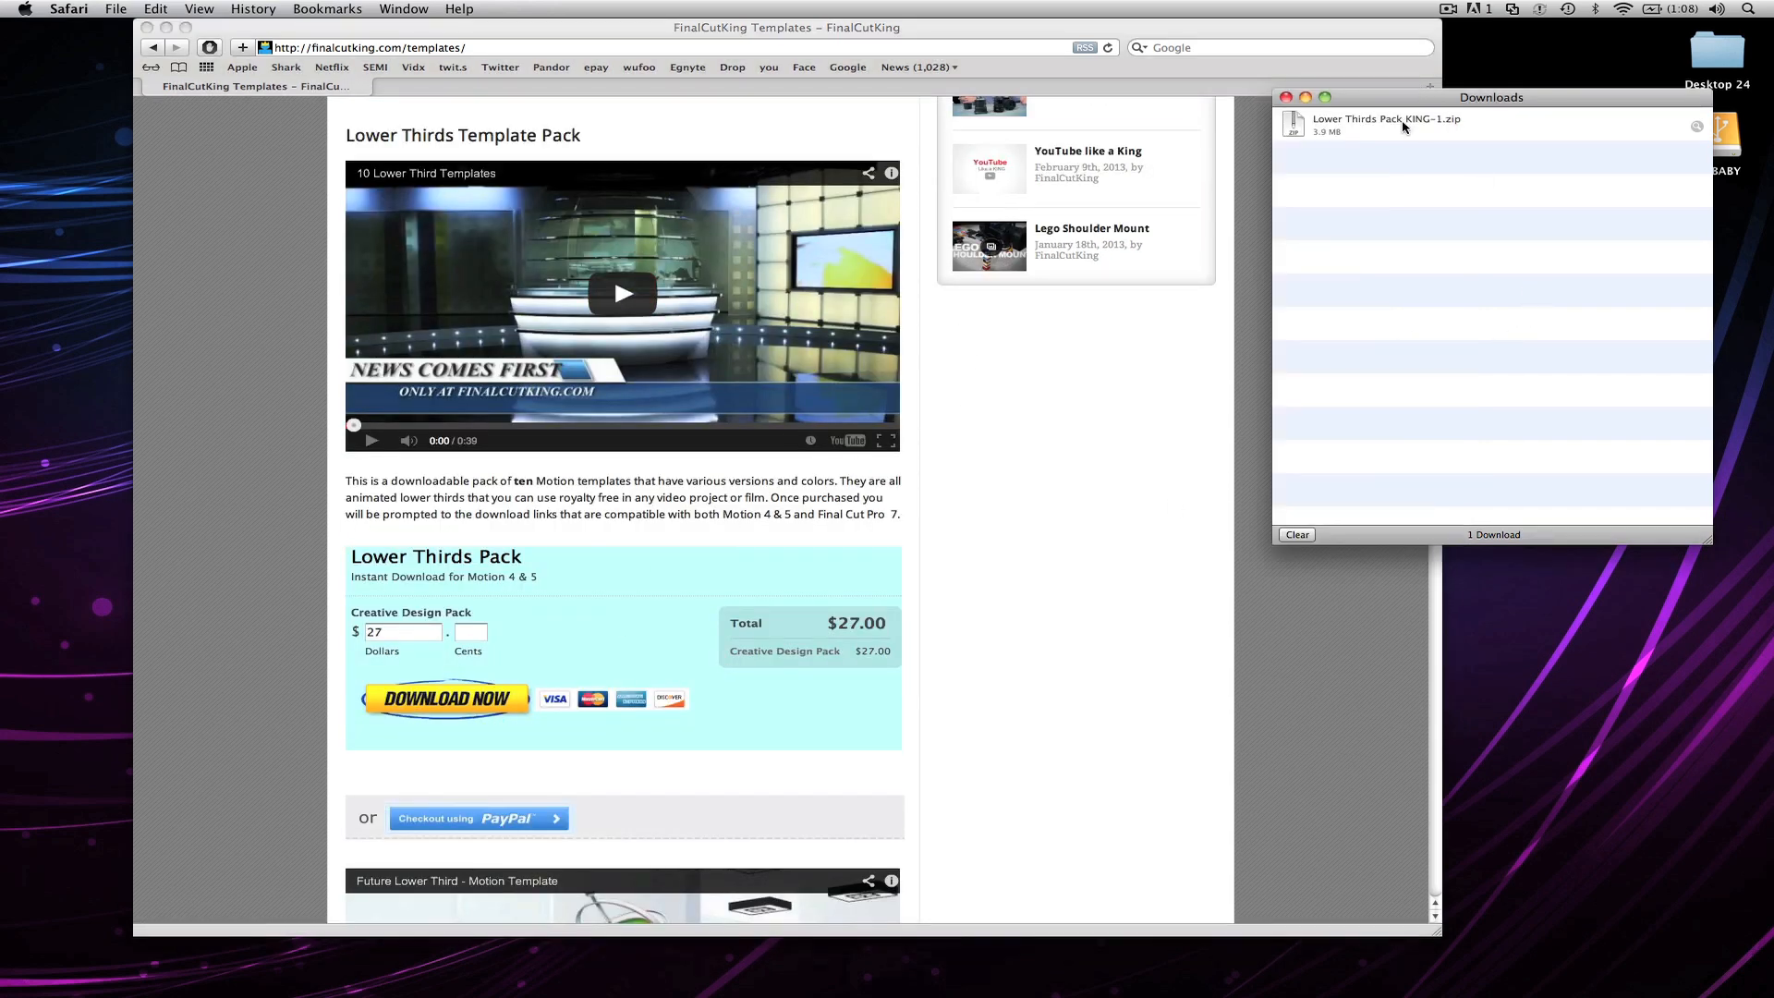
click(1402, 135)
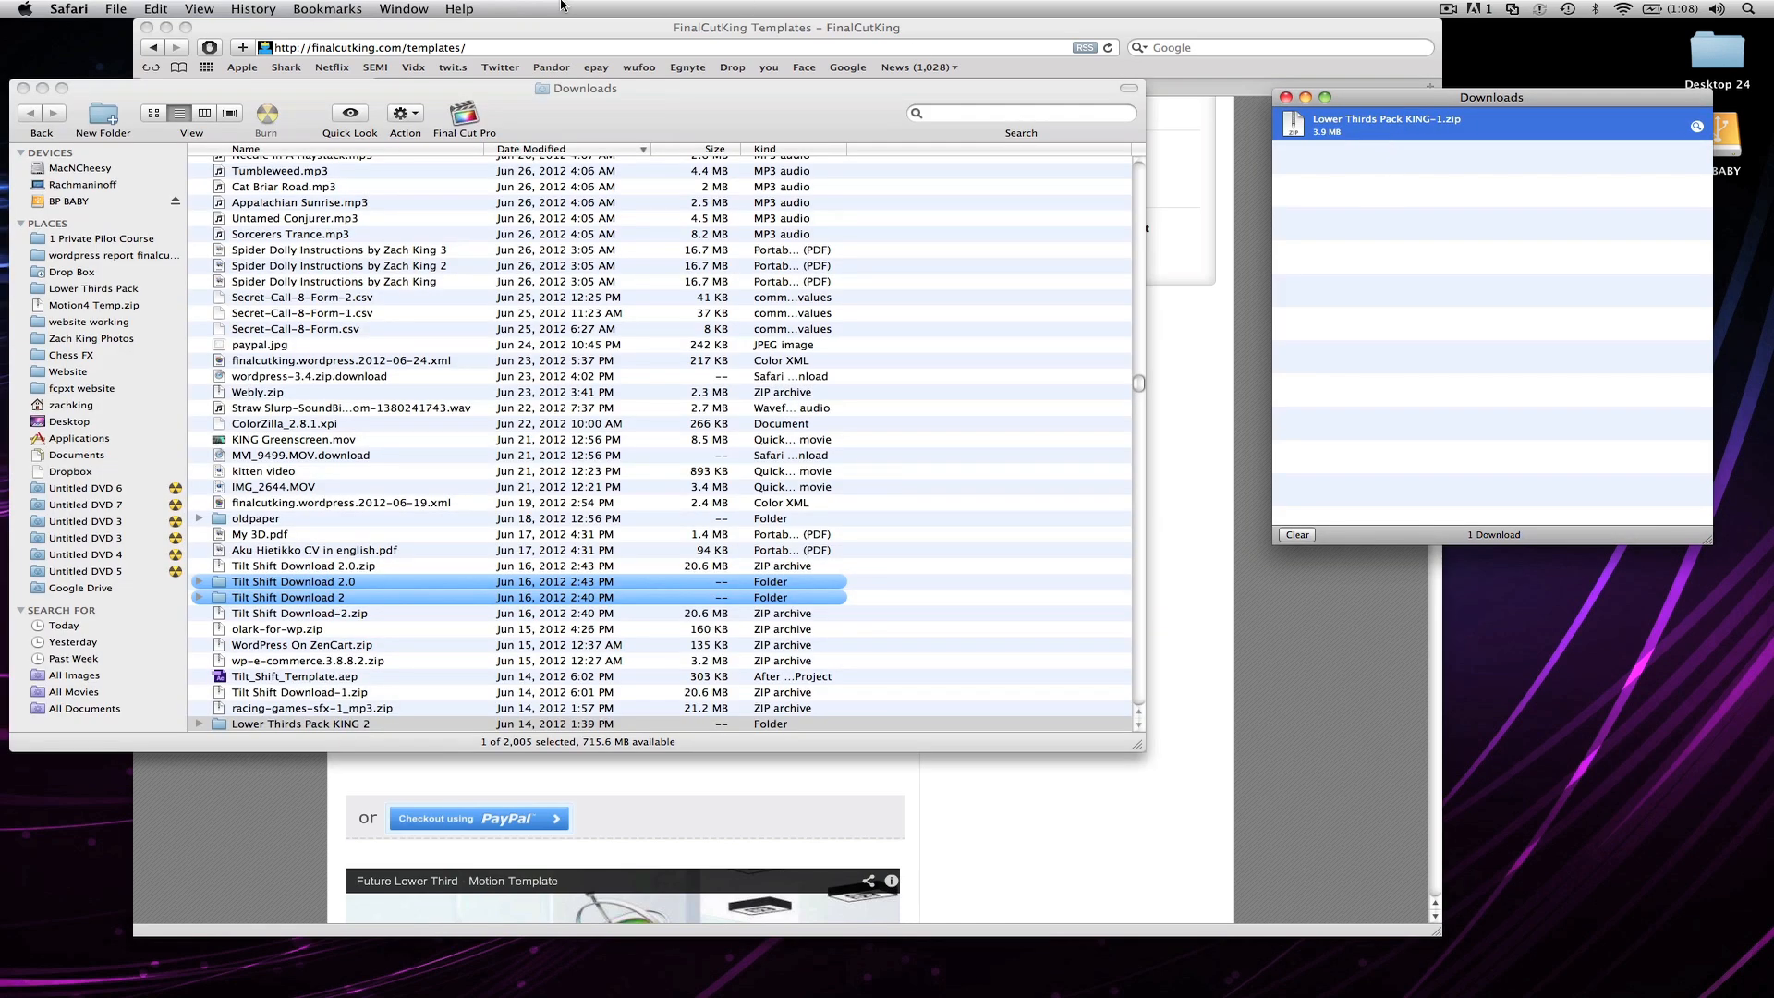
click(404, 8)
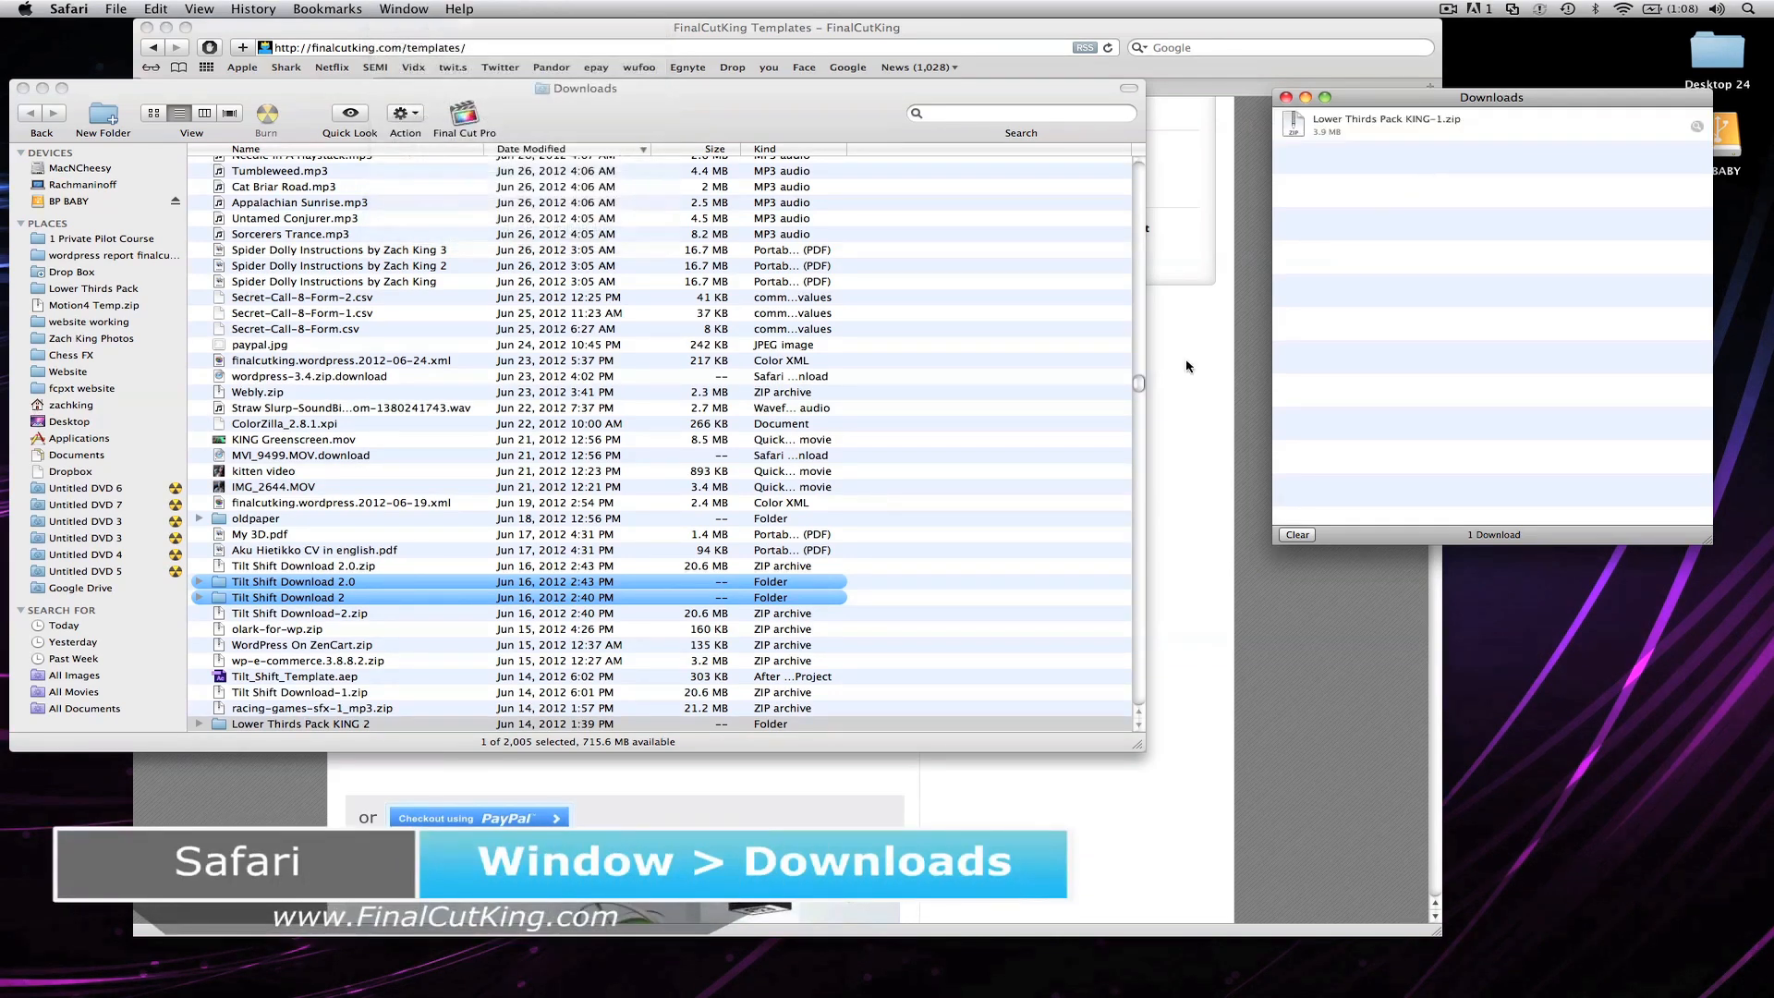
double_click(368, 723)
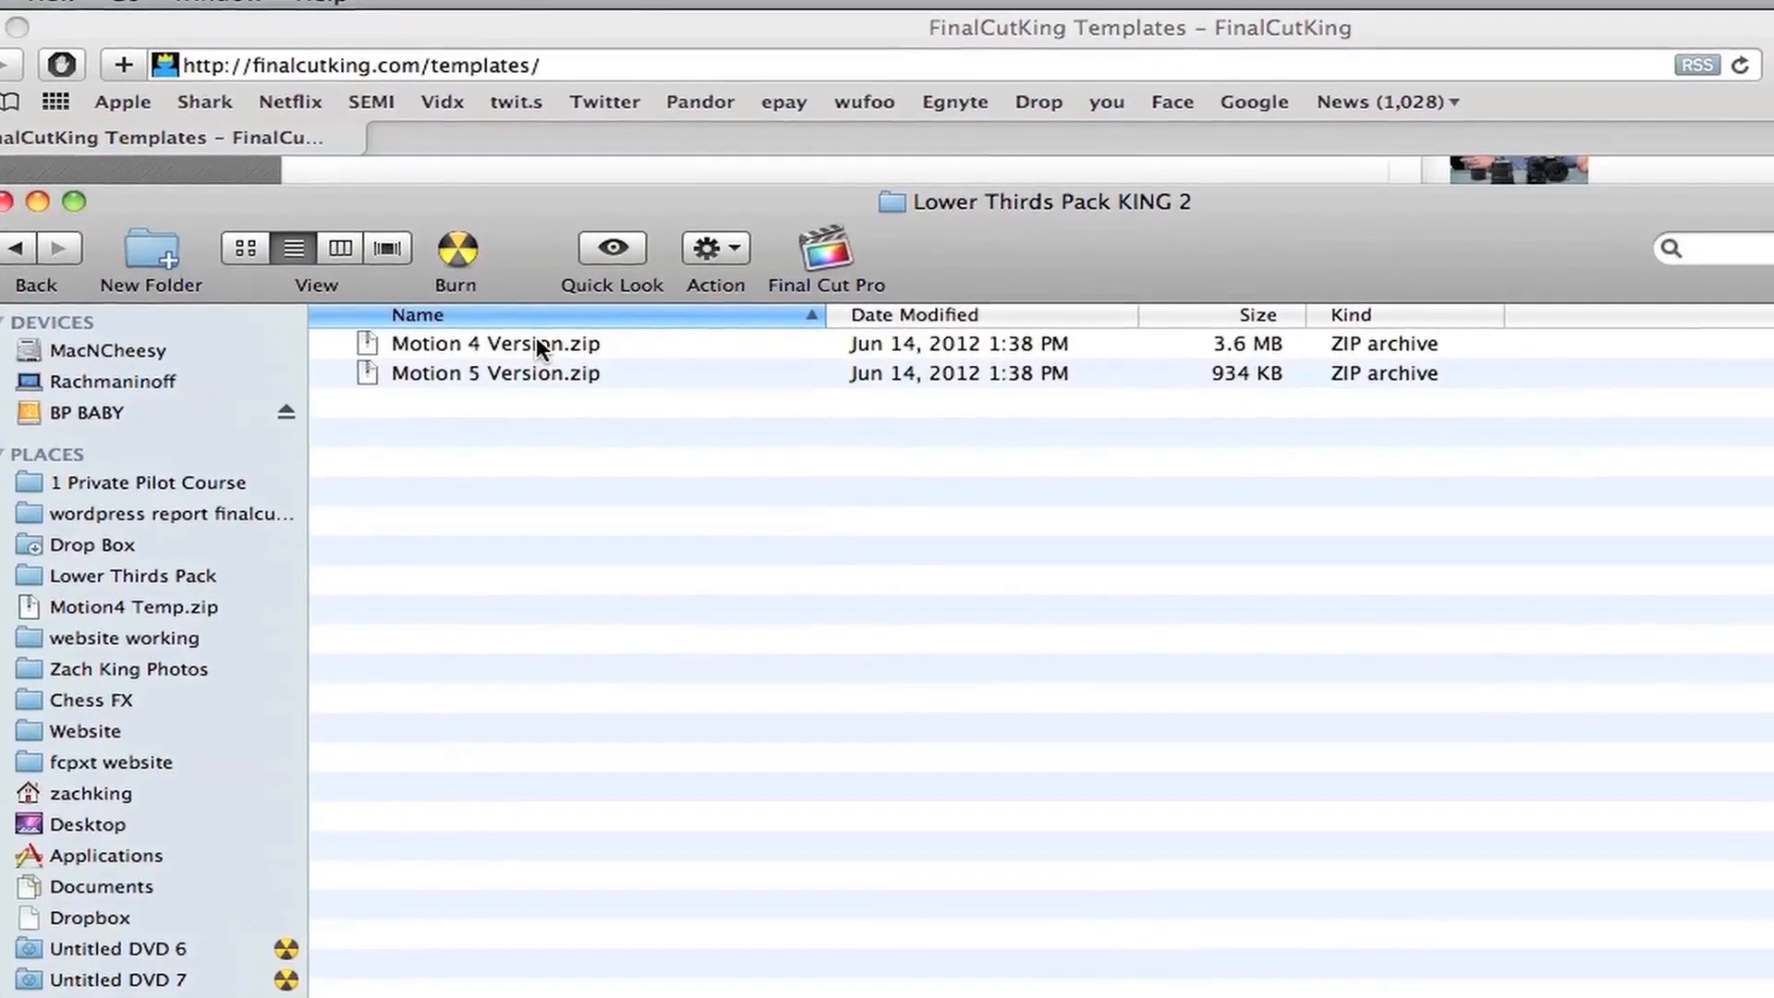
Step: Unzip Motion 4 Version.zip and open the extracted Motion 4 Version folder
click(534, 341)
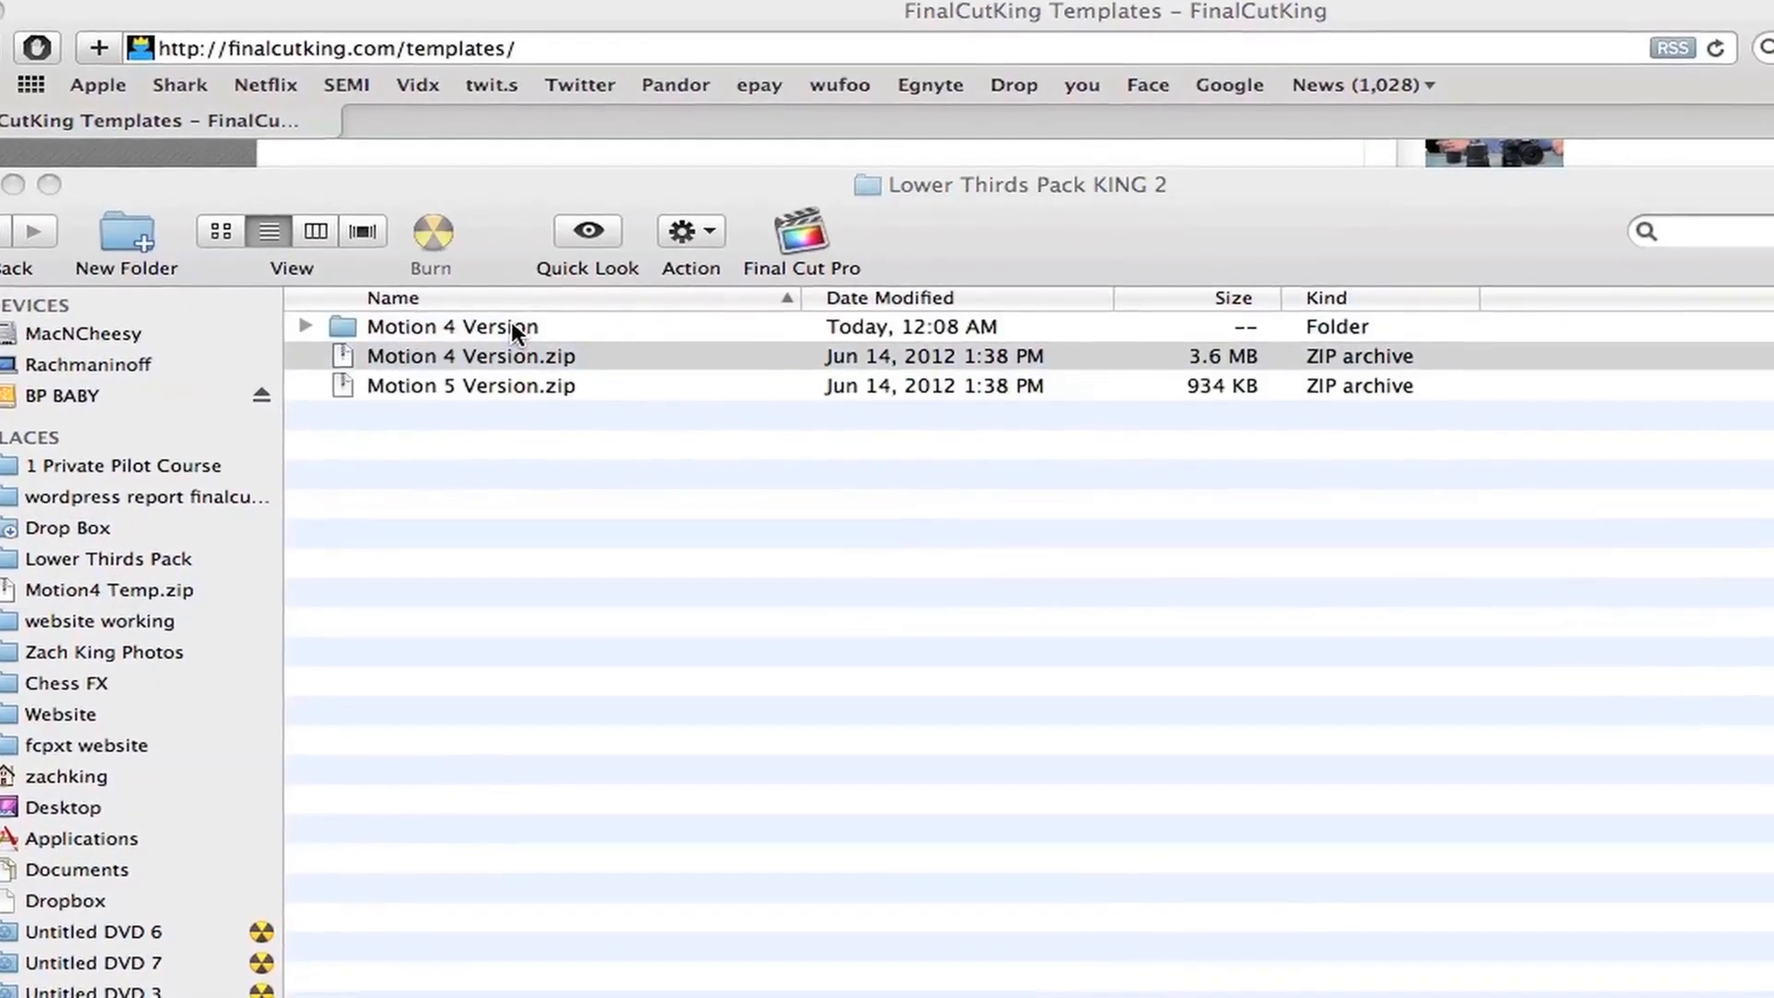
click(508, 324)
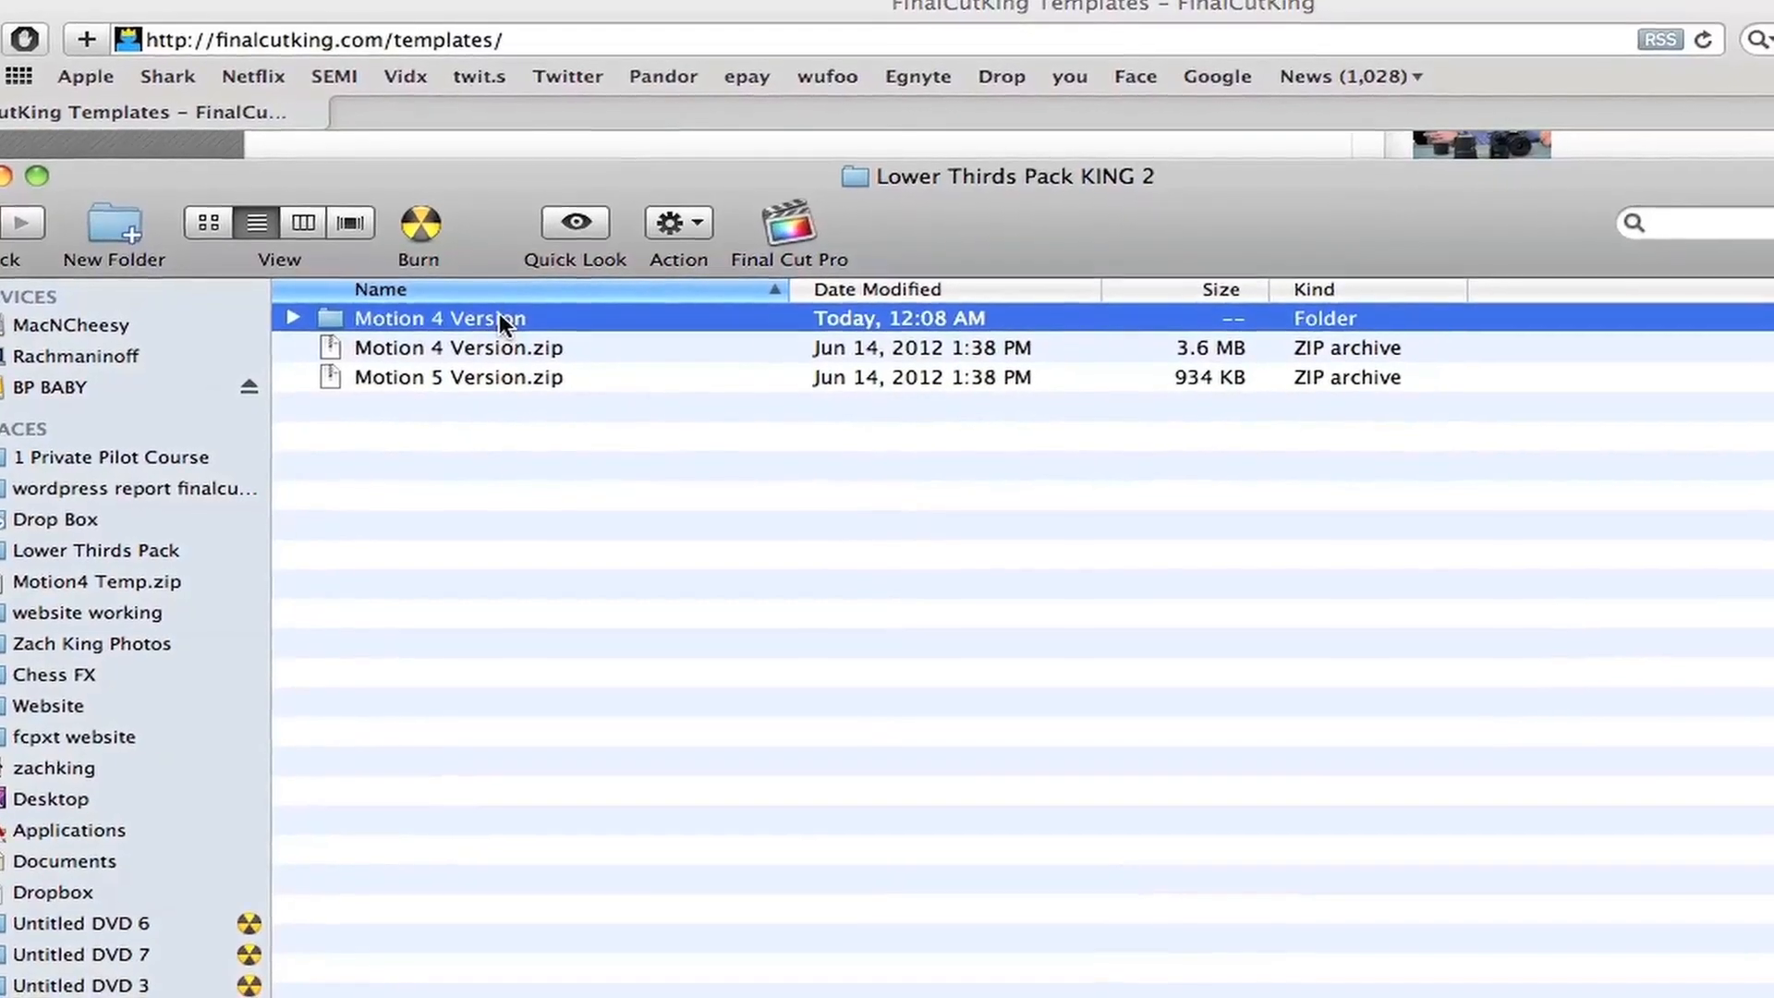
double_click(506, 323)
Step: Open the Thought Bubble (blue) template with Motion 4.0.3 instead of the default version
scroll(744, 429, down, 6)
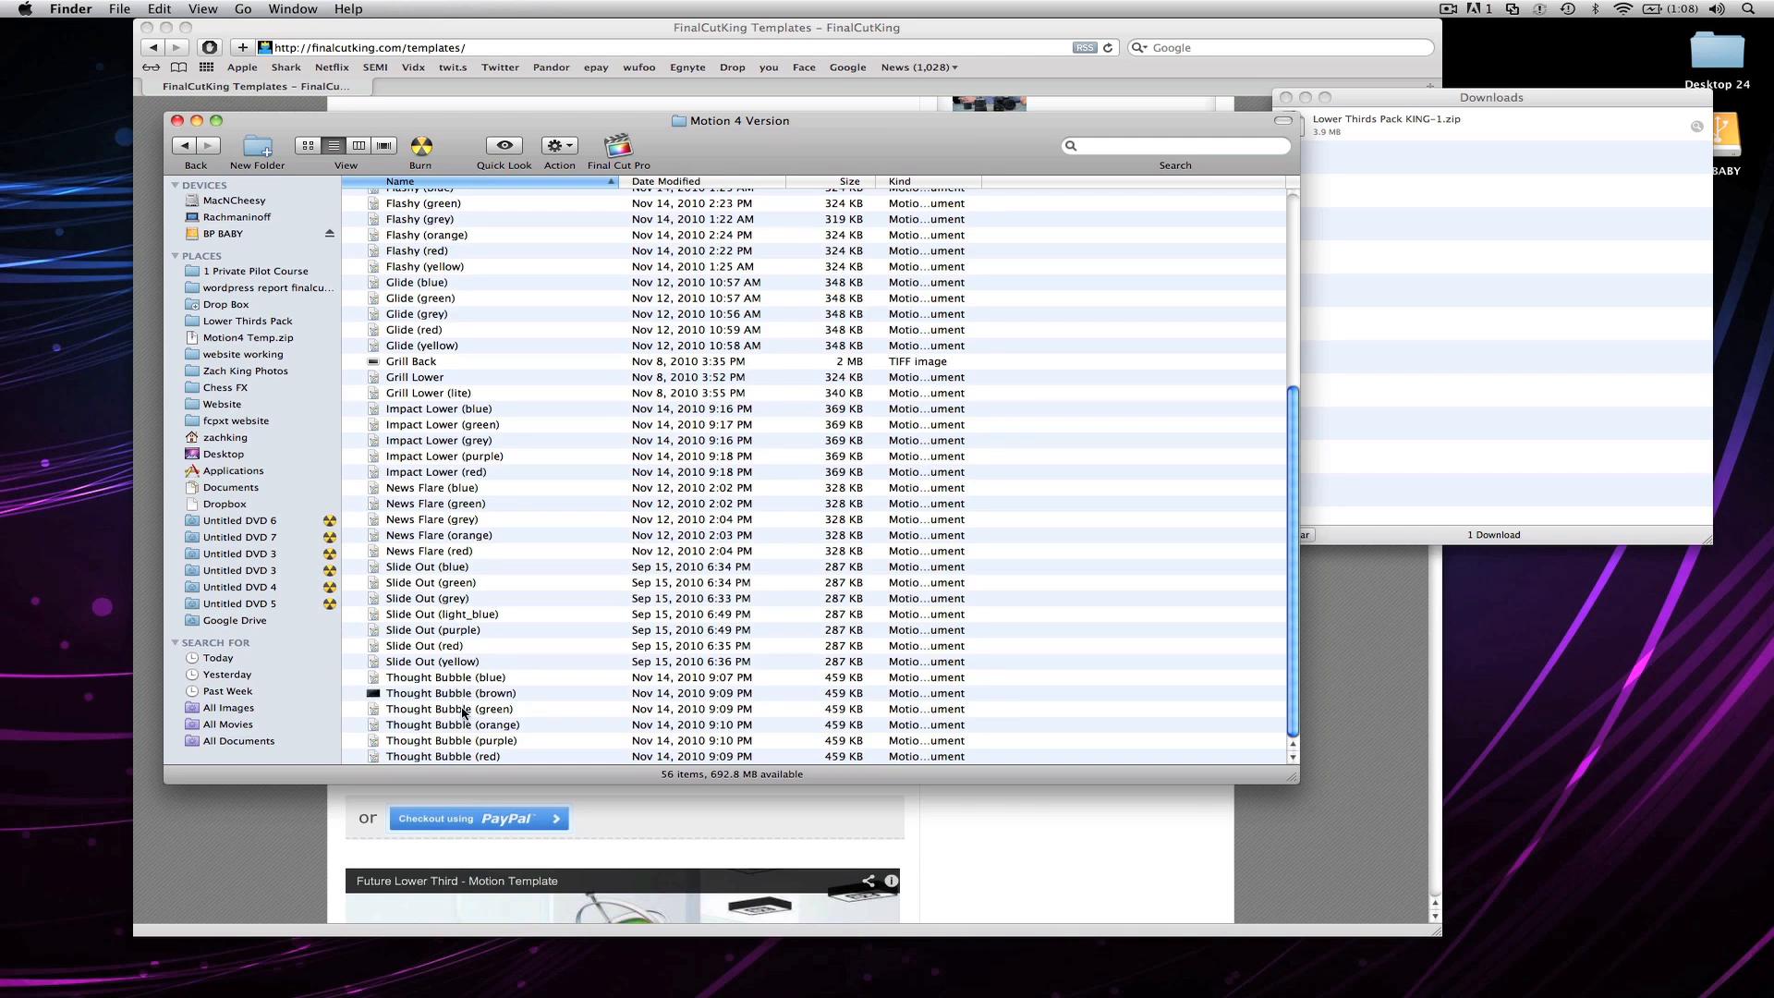
right_click(474, 682)
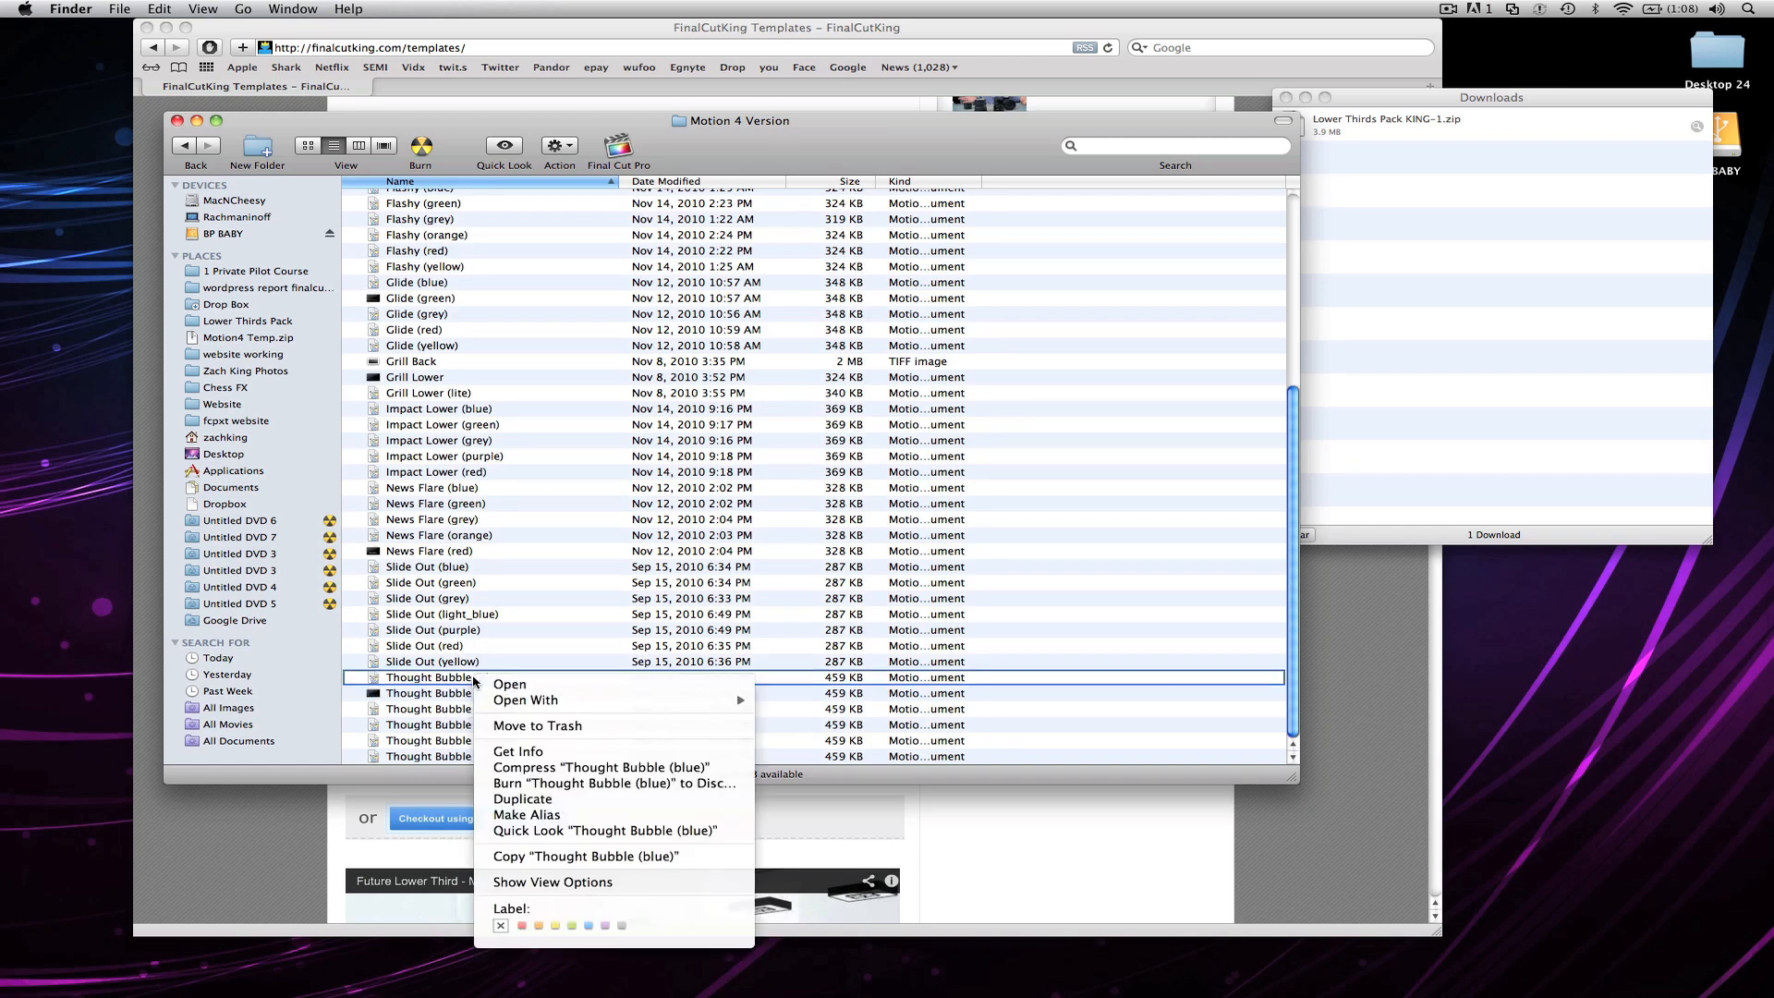
mouse_move(528, 702)
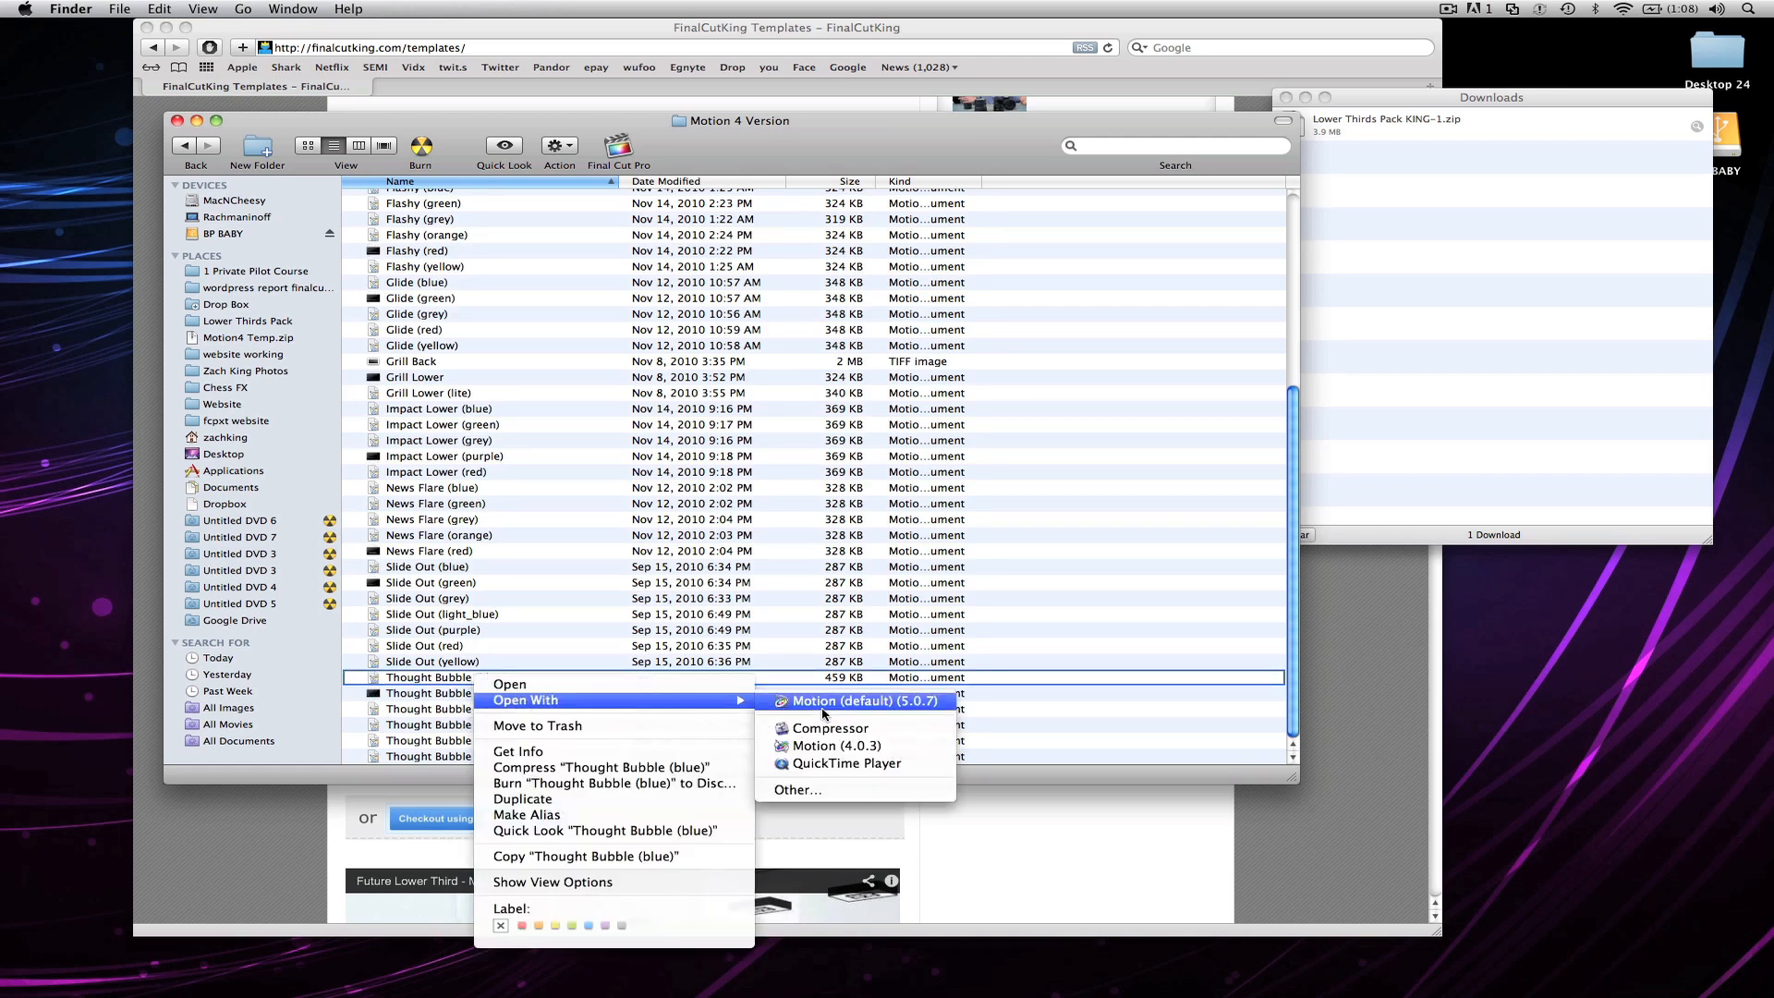
click(831, 746)
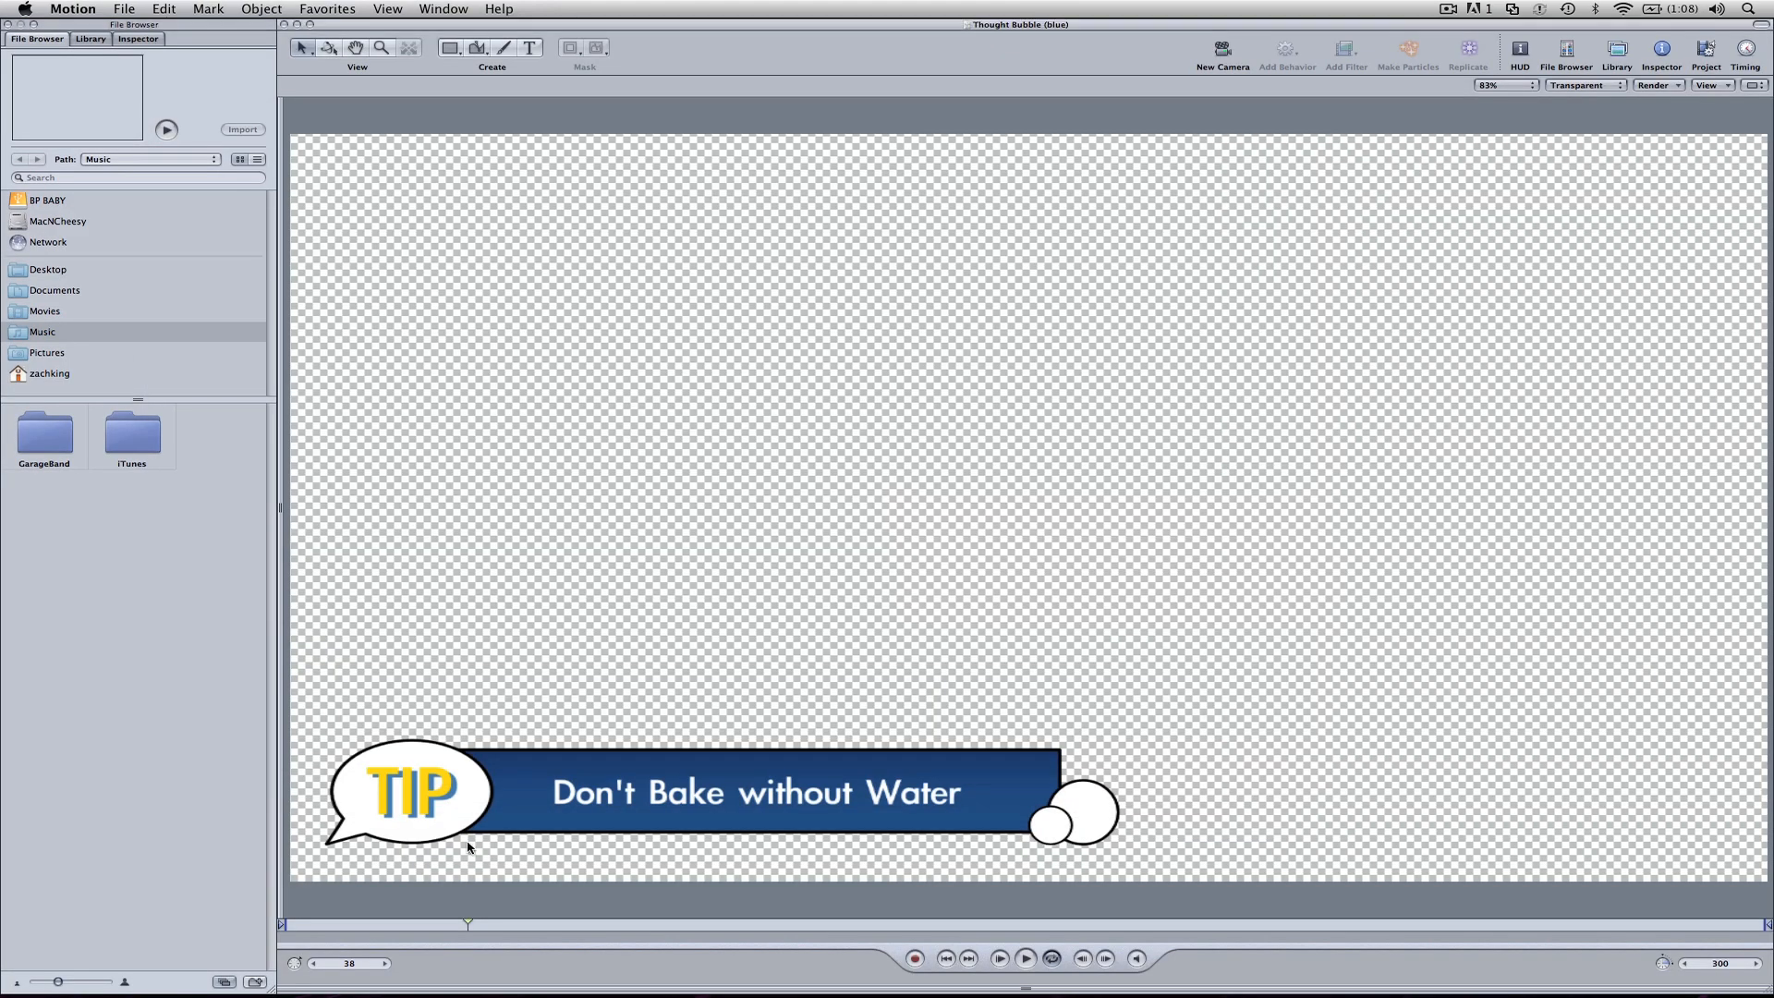
Step: Play the lower third animation from the first frame and stop once the whole title is on screen
click(286, 927)
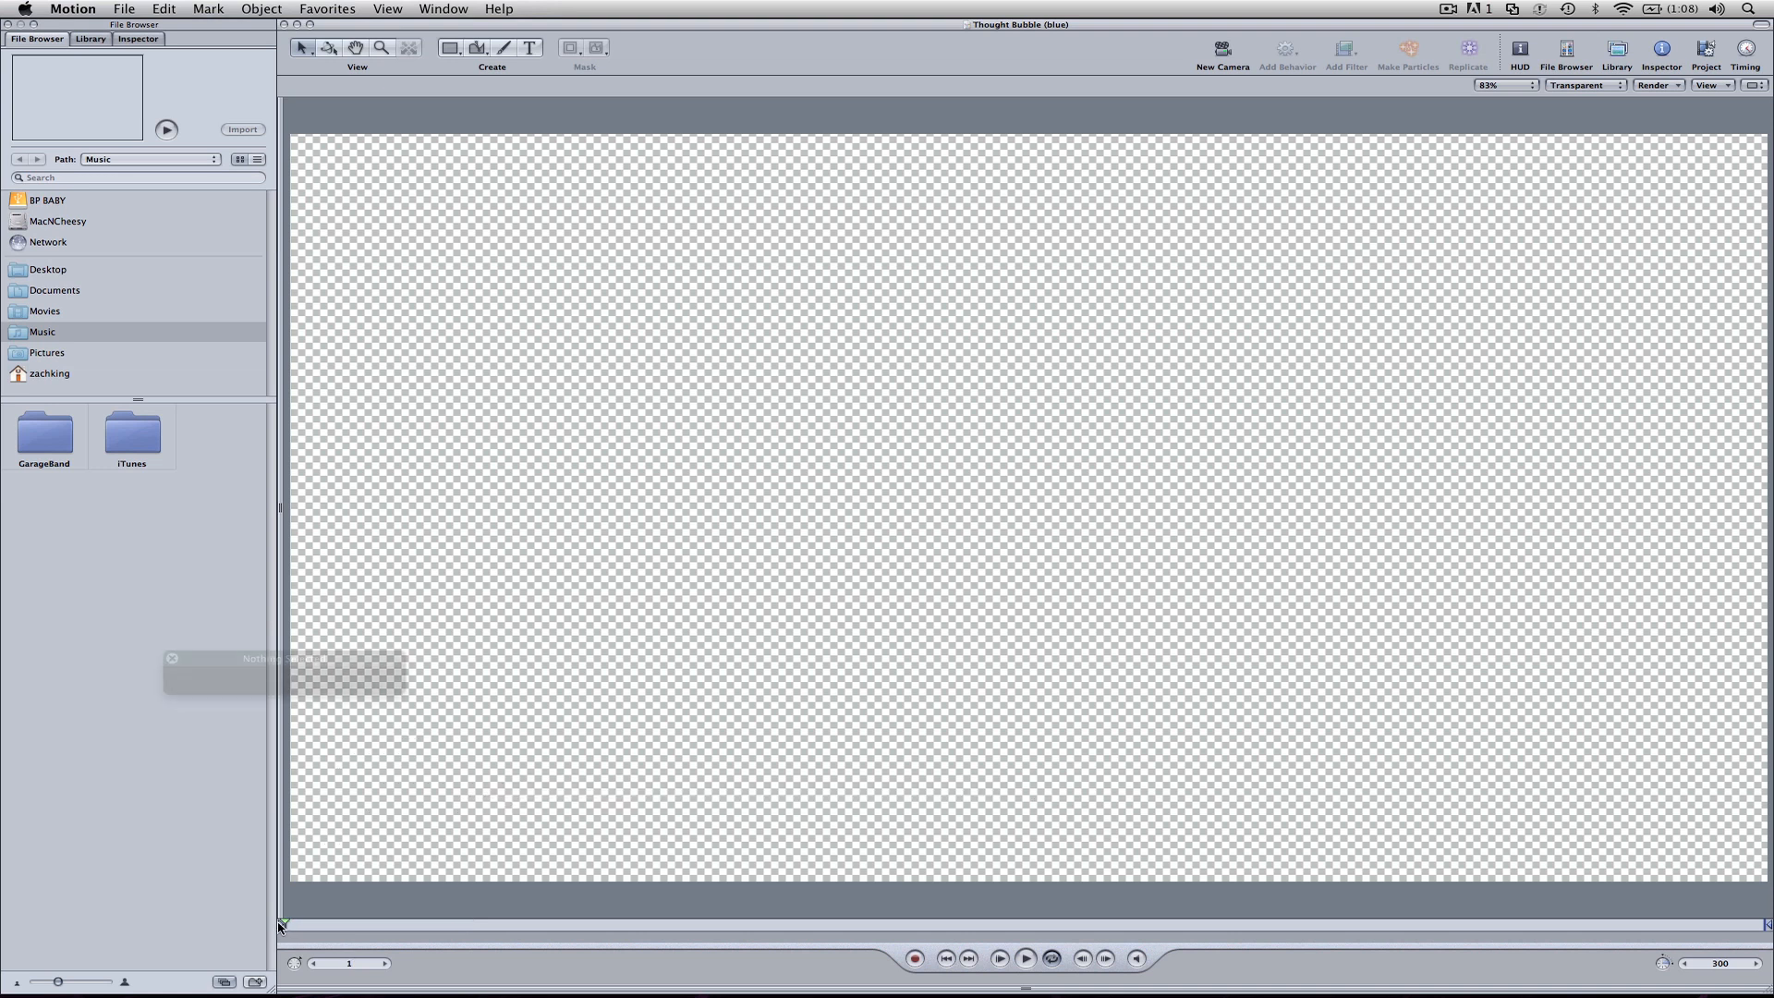
key(space)
key(space)
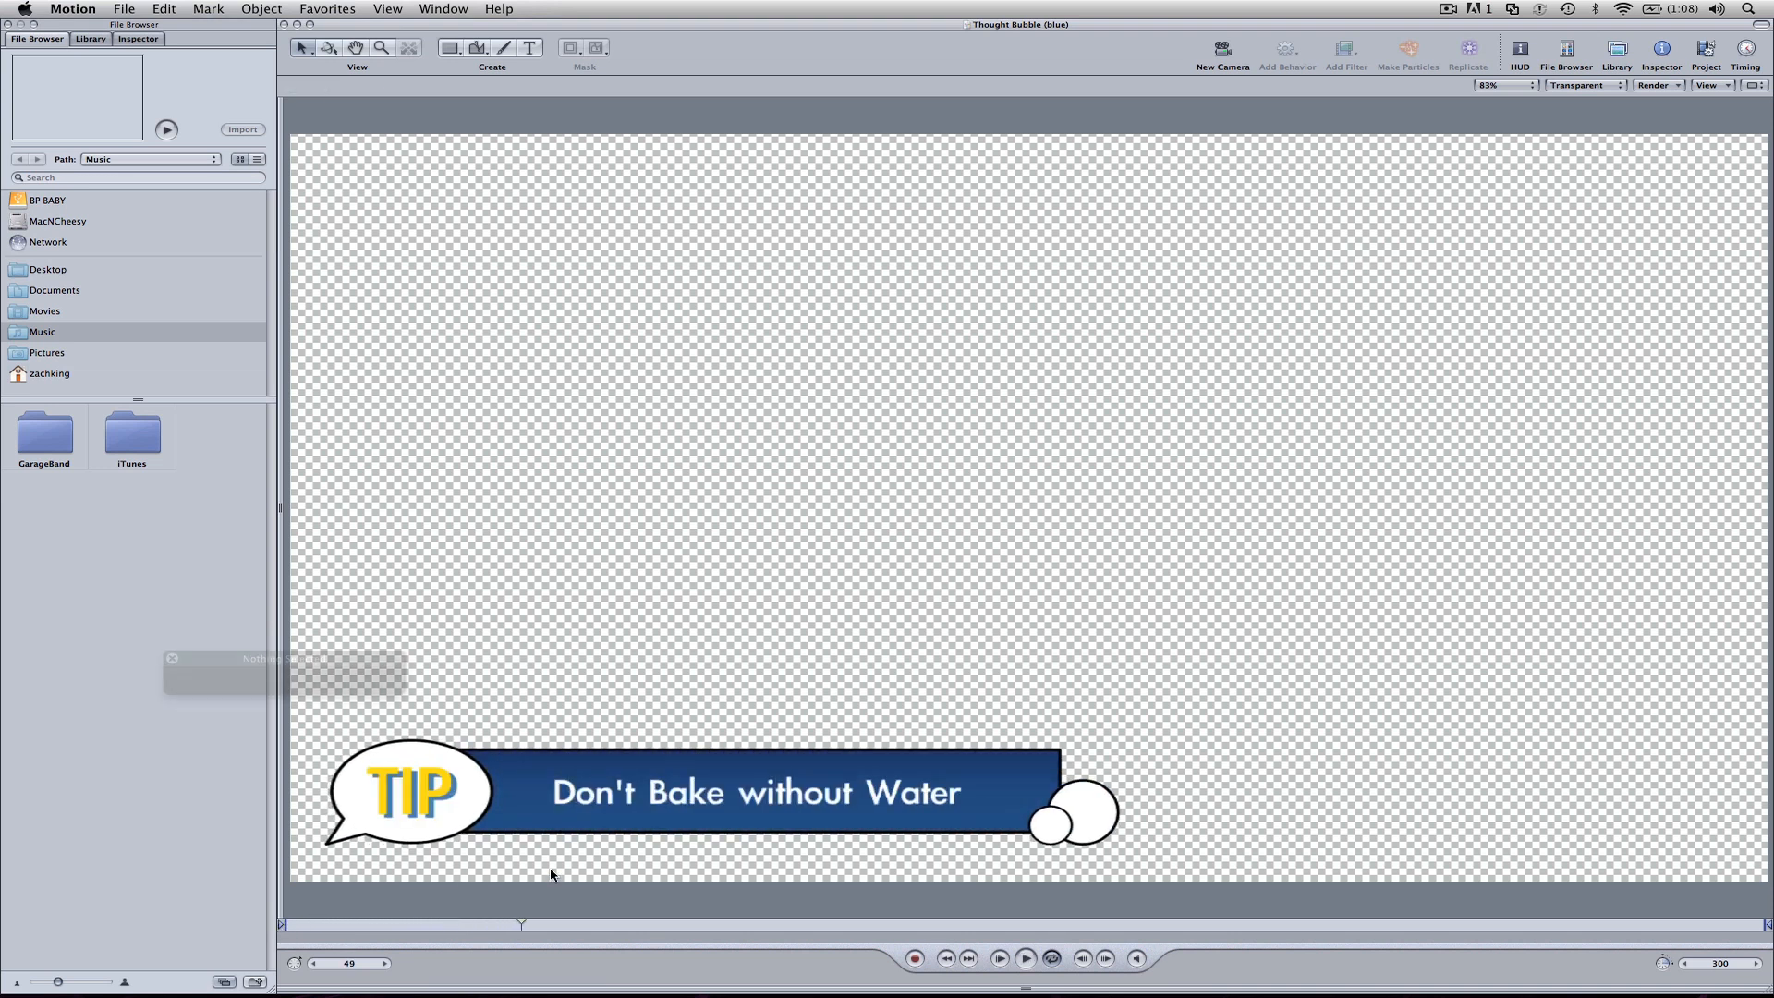
Step: Show the project's layers and expand both Group 1 and Group to list their elements
click(622, 800)
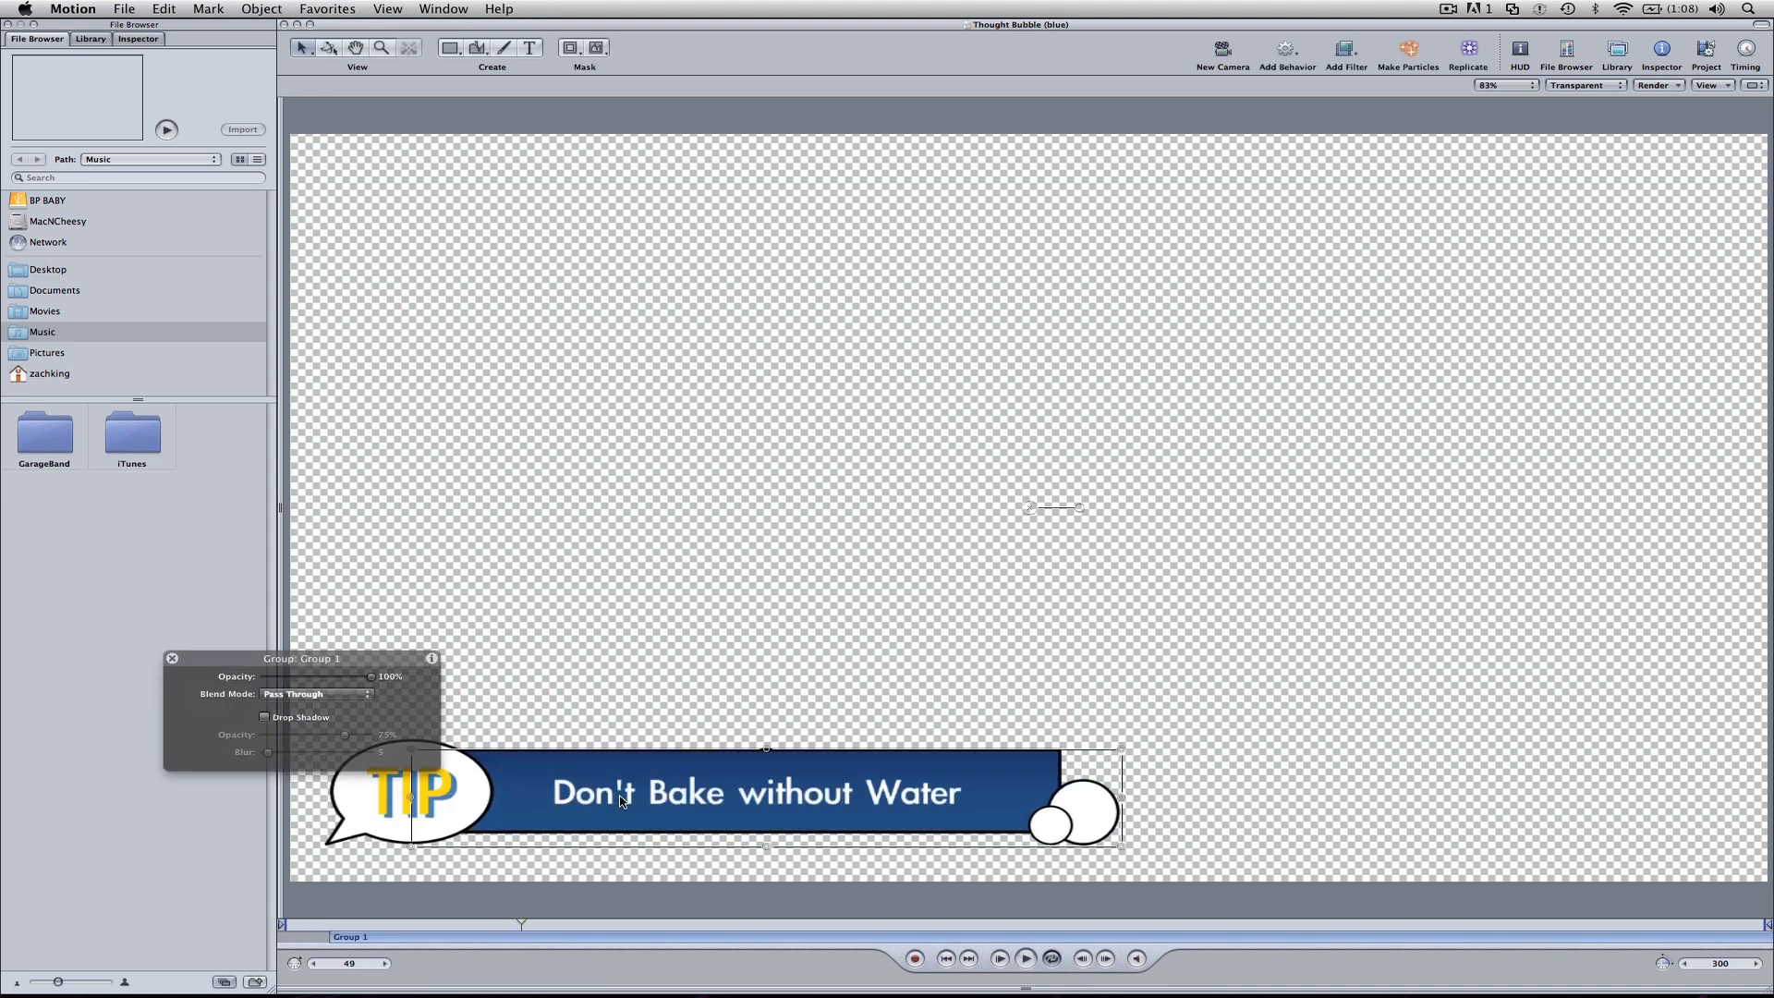
key(F5)
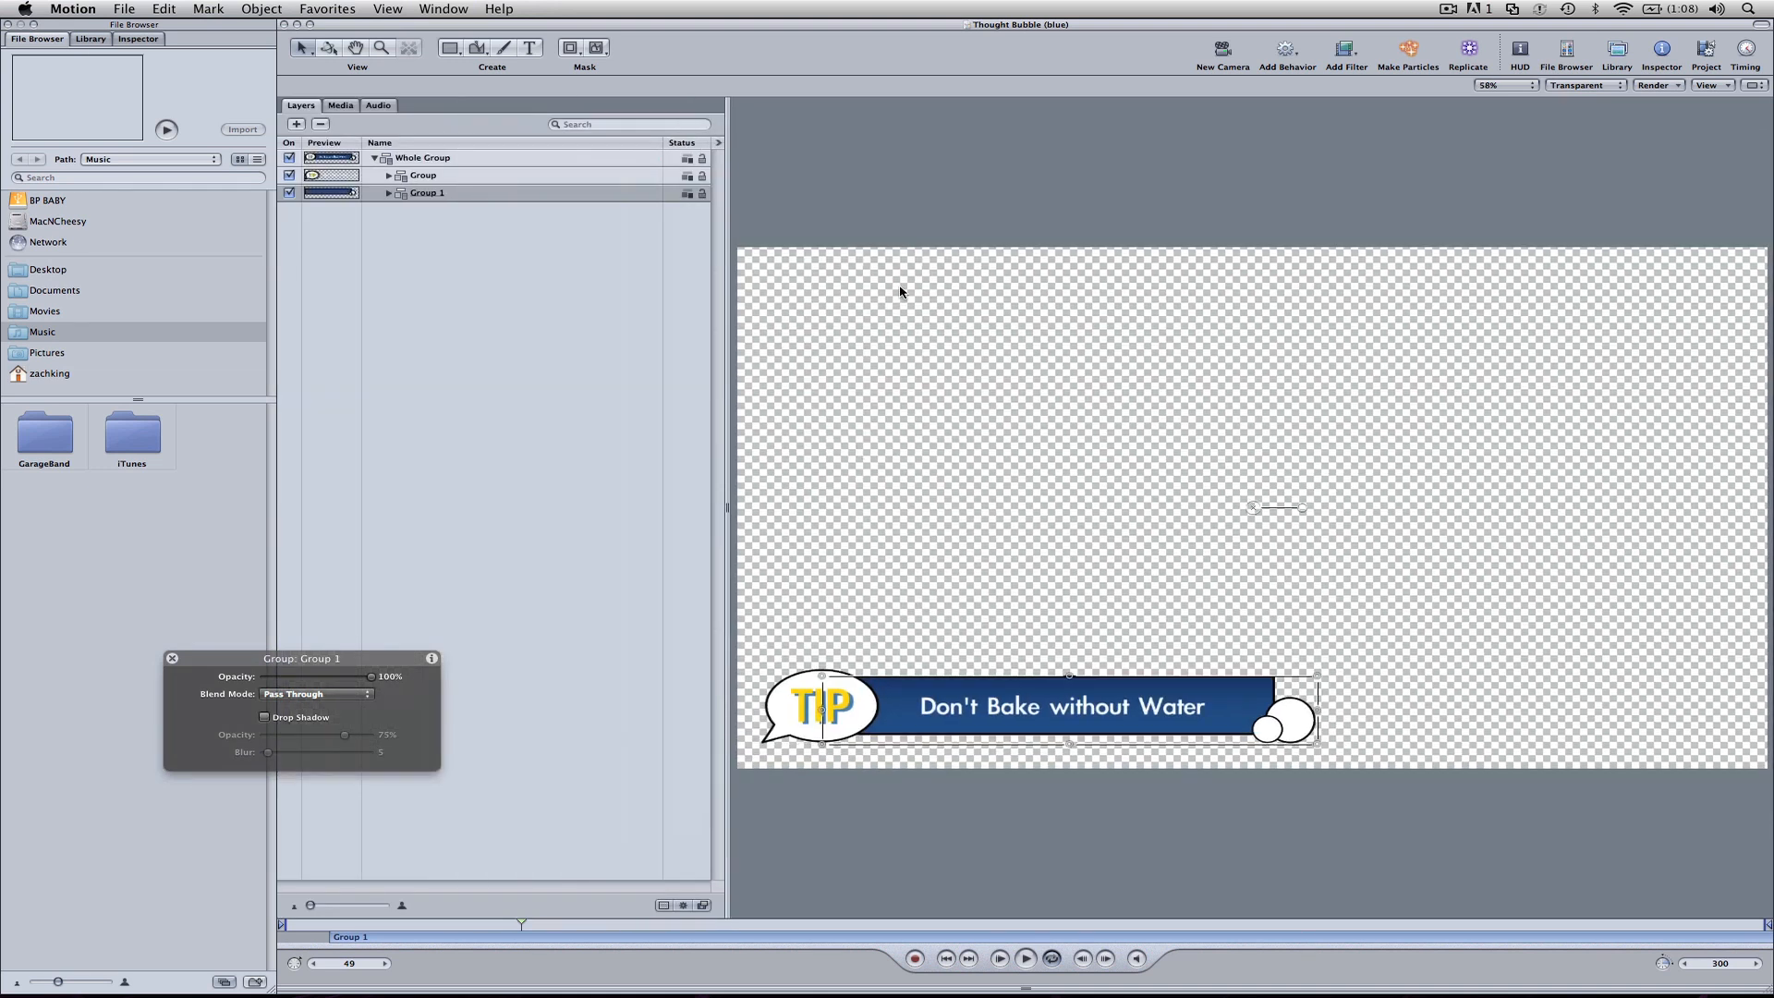
click(387, 193)
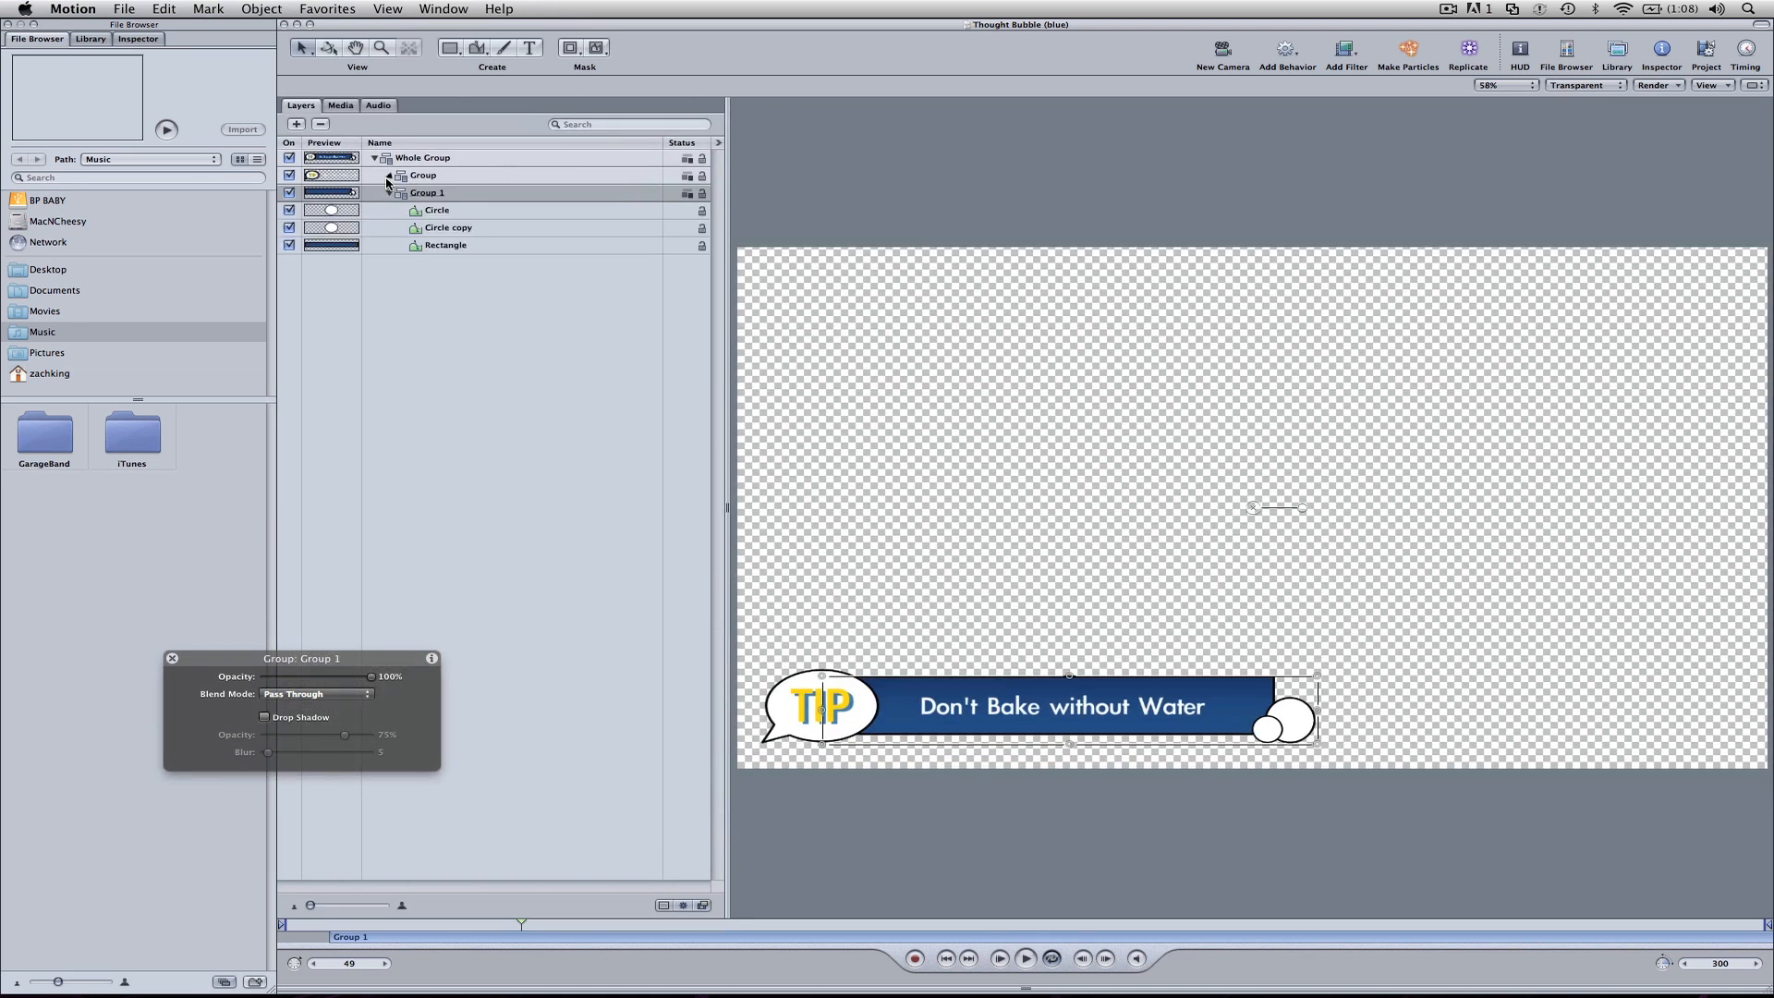
click(387, 178)
Step: Replace the "Don't Bake without Water" title text with "The Motion 4 Adjustment" and finish text editing
click(435, 197)
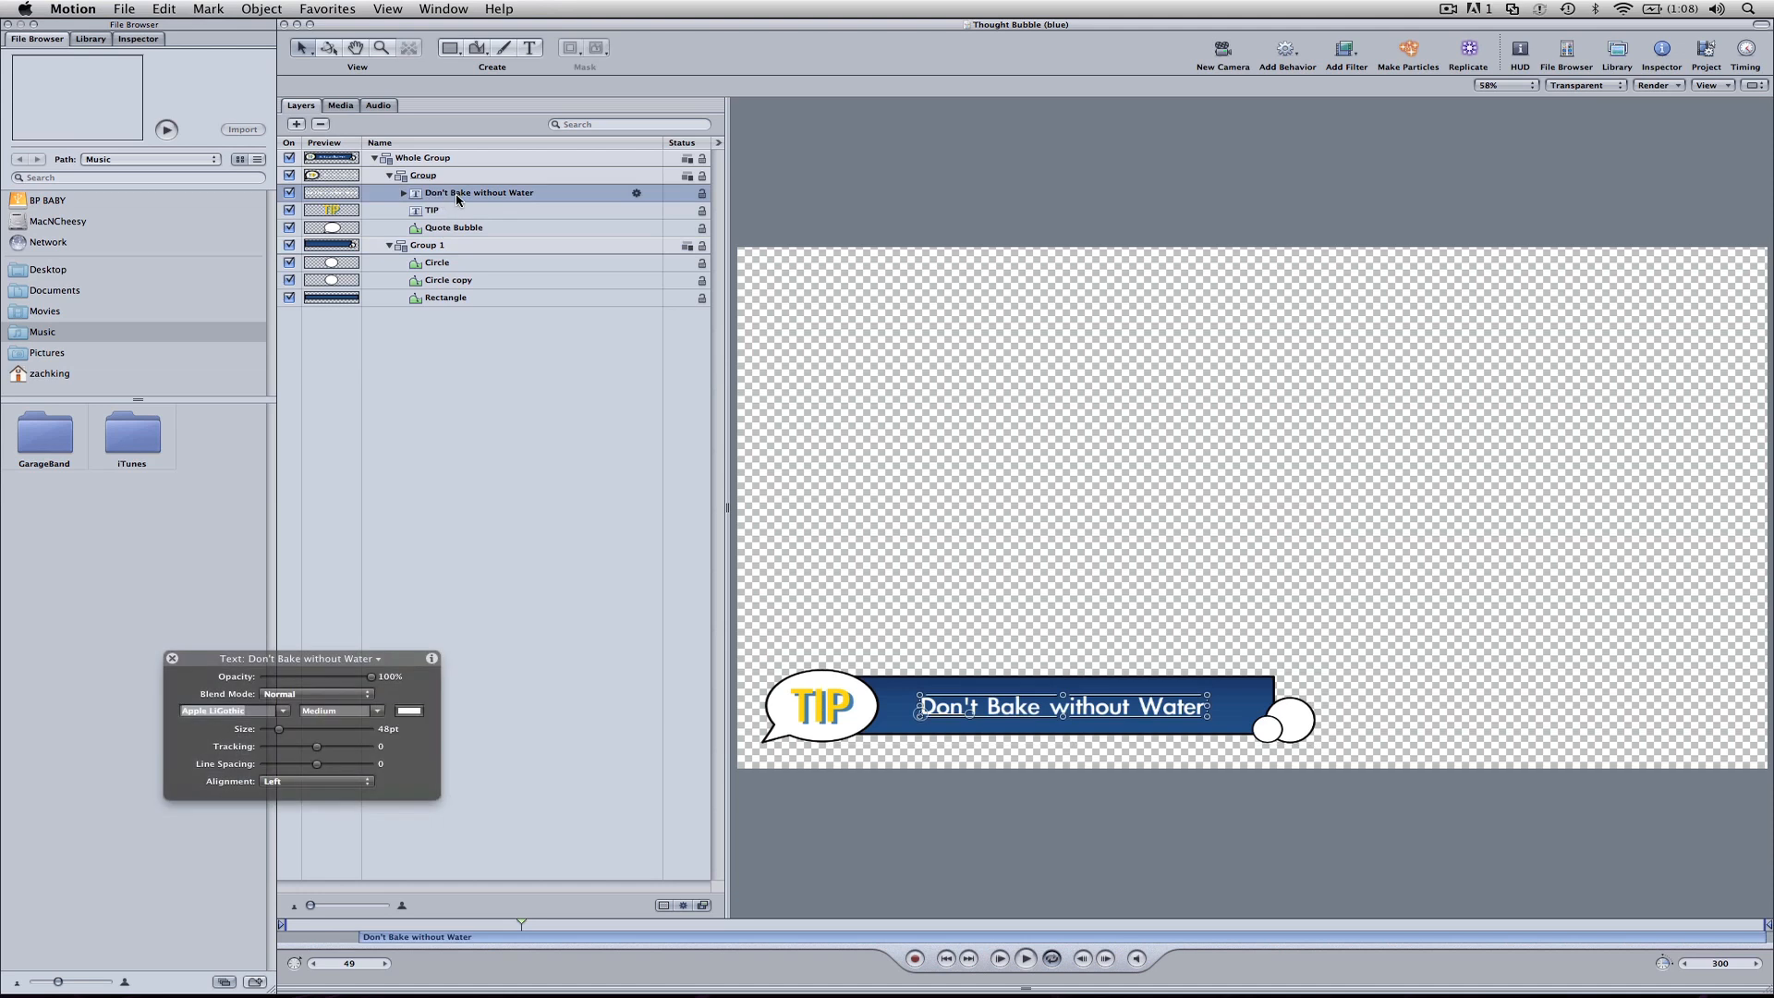
click(514, 333)
click(496, 196)
double_click(992, 708)
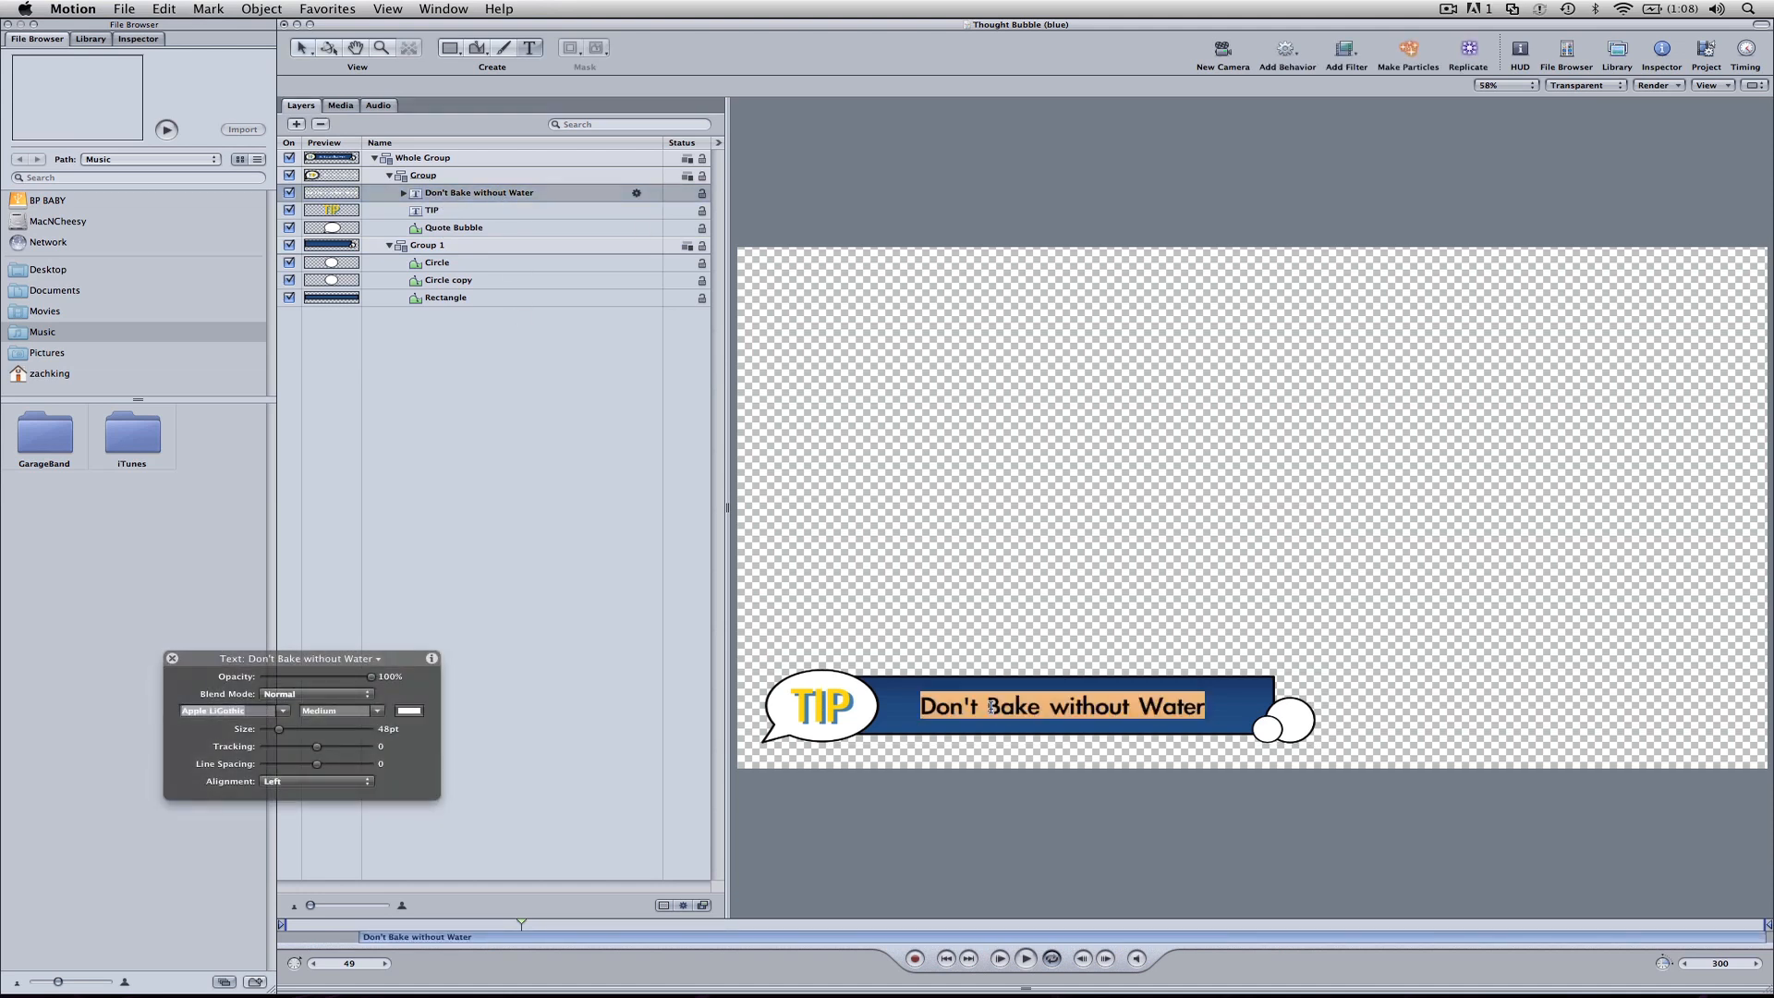
text(The )
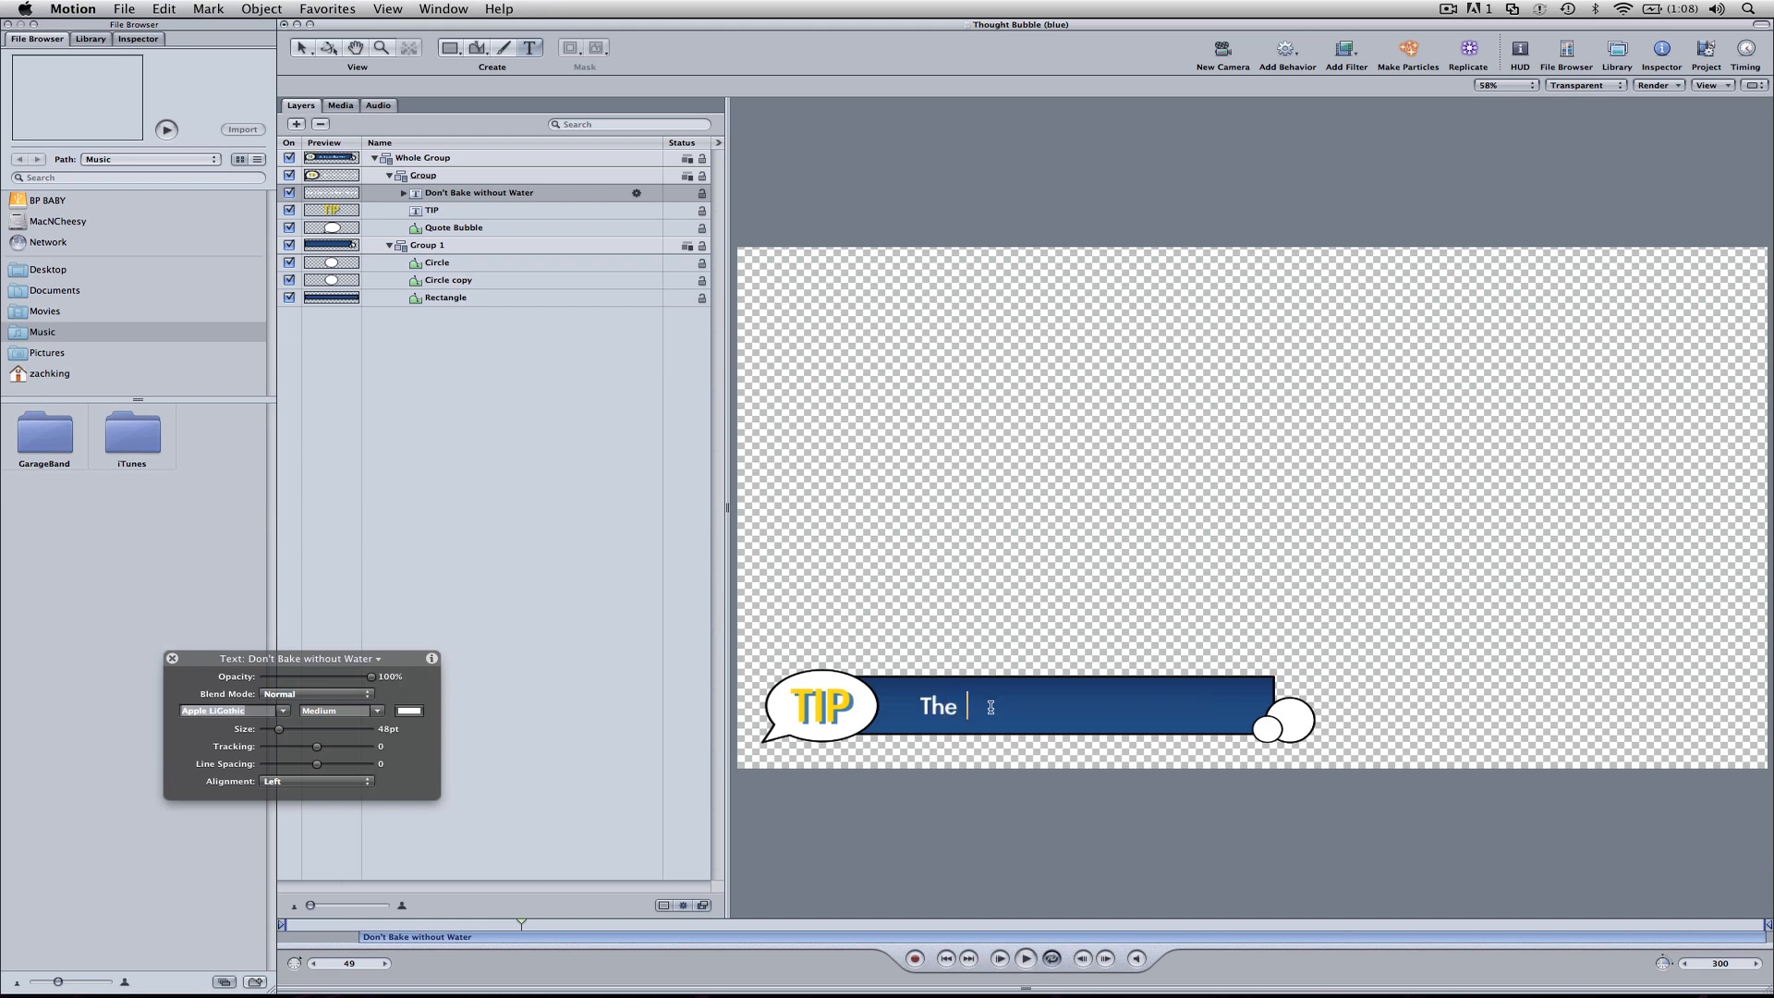
text(Motion 4 Adjustment)
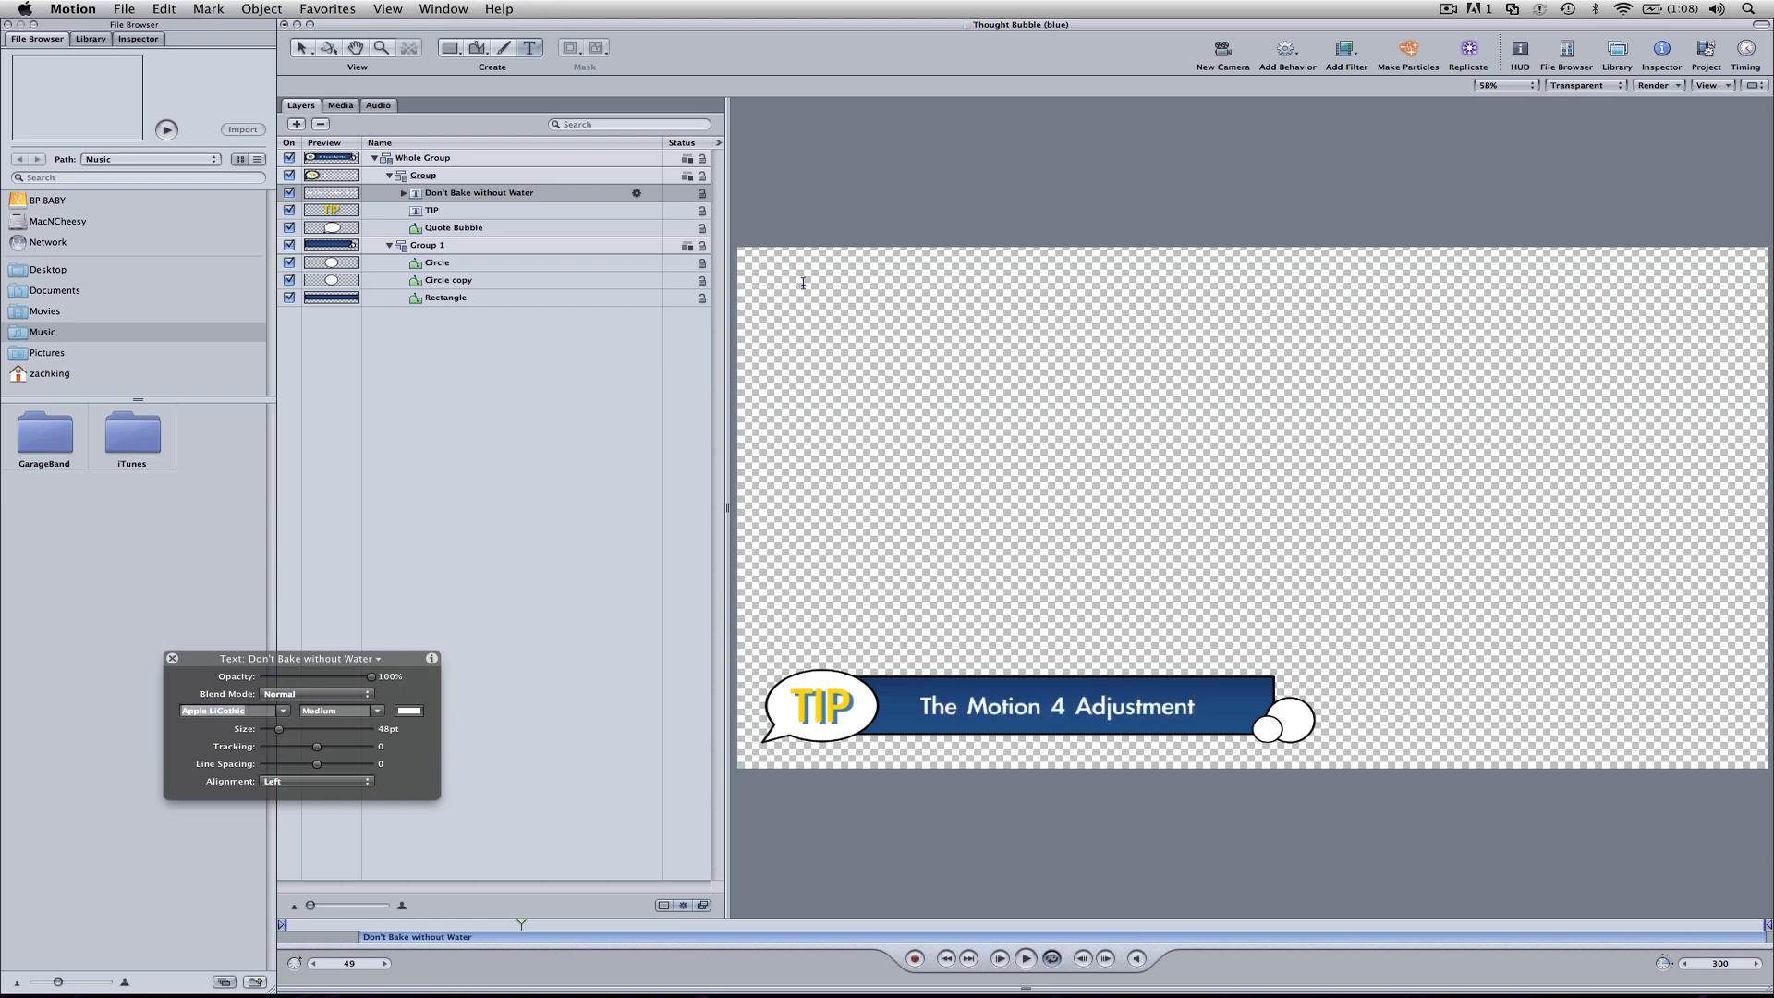
click(314, 47)
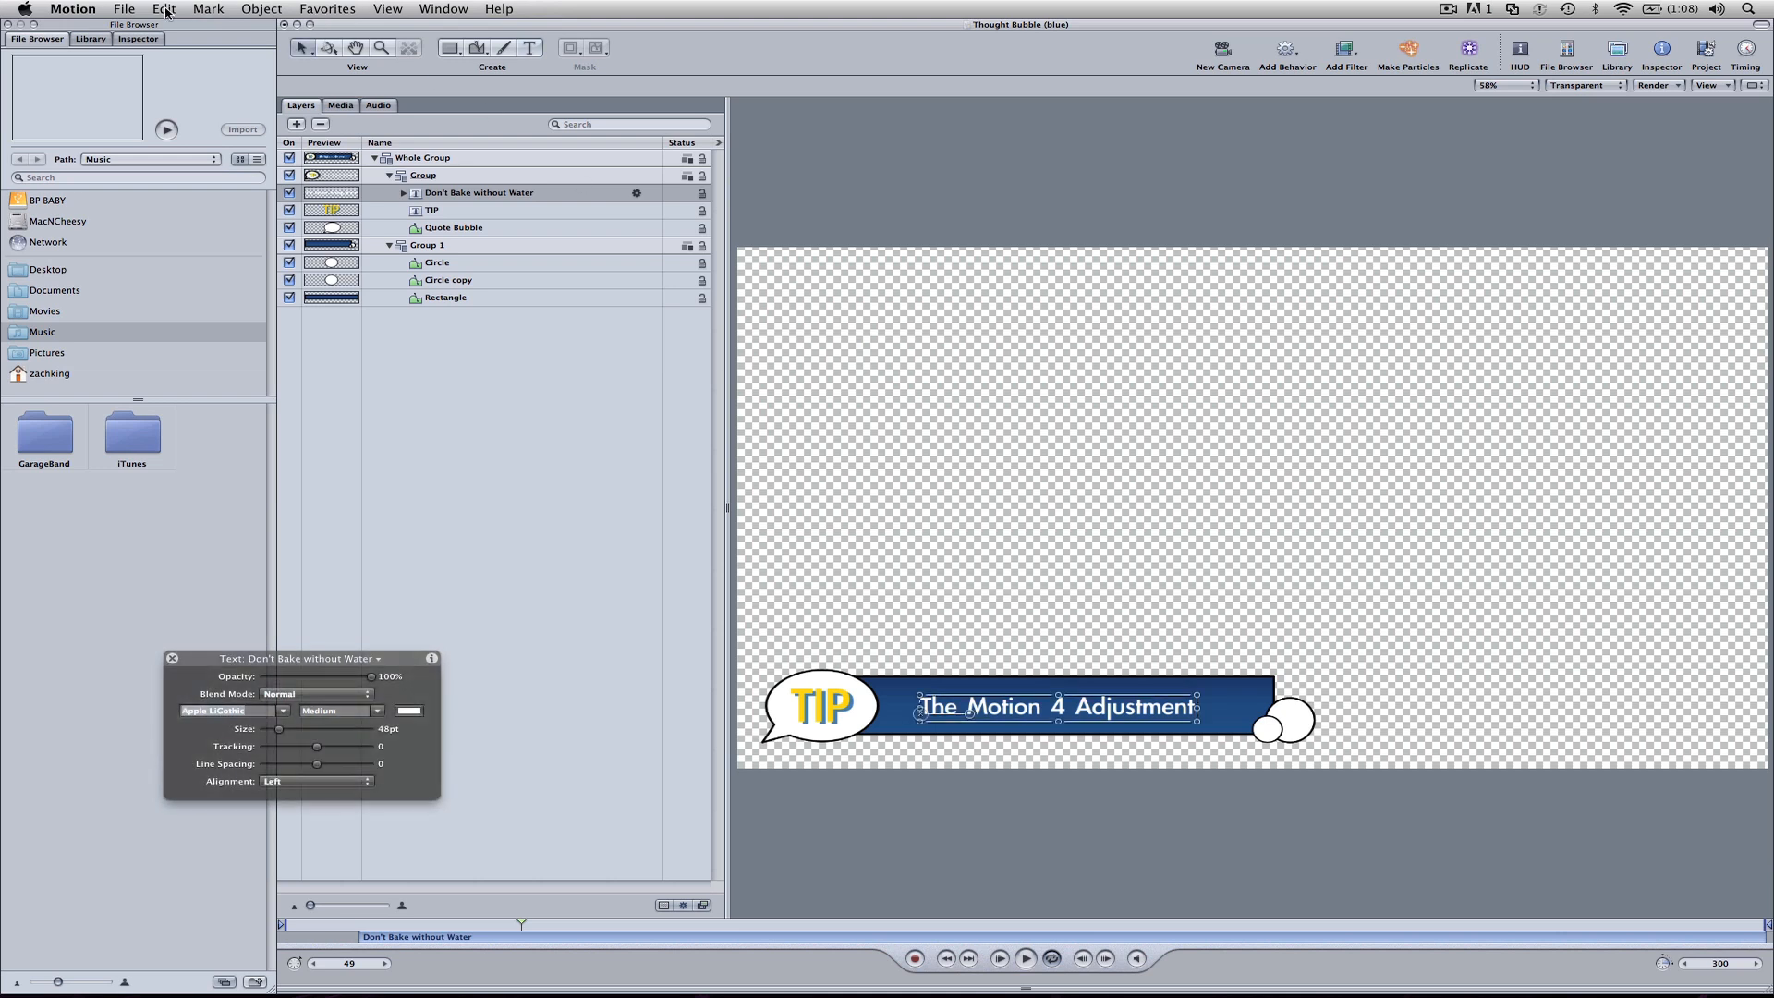
Step: Start saving the project as a template and name it "Bubble Template Blue"
click(127, 9)
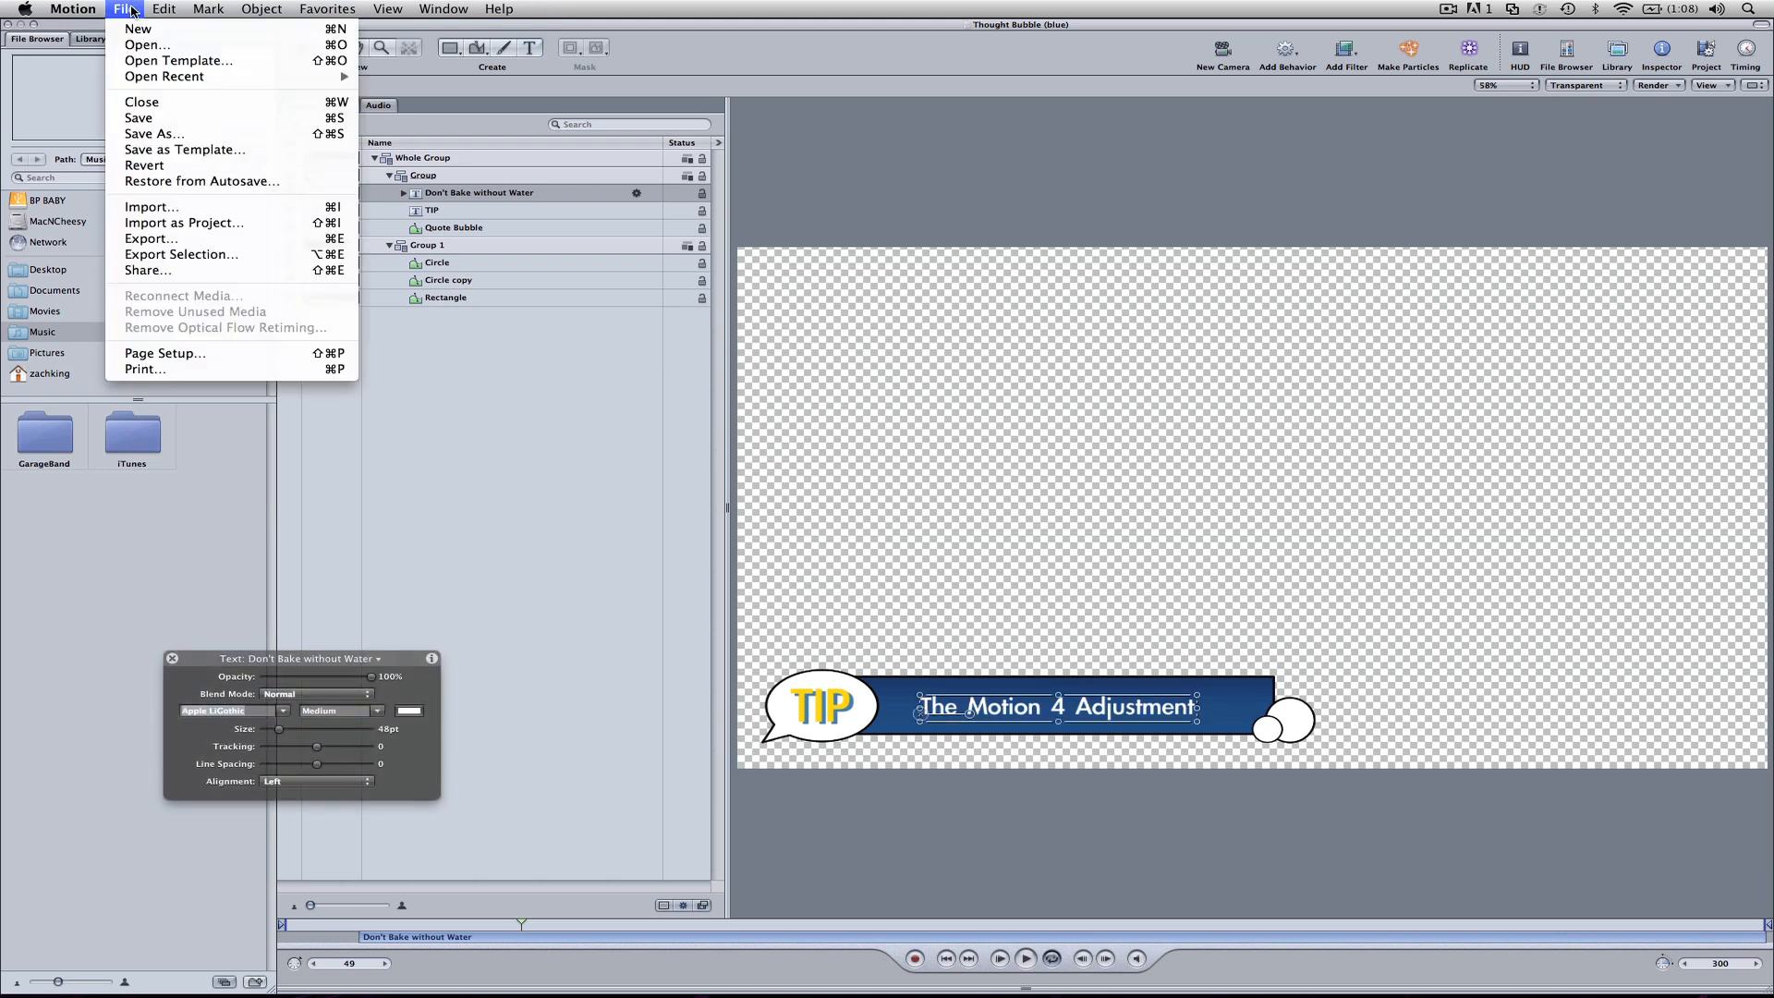
click(187, 149)
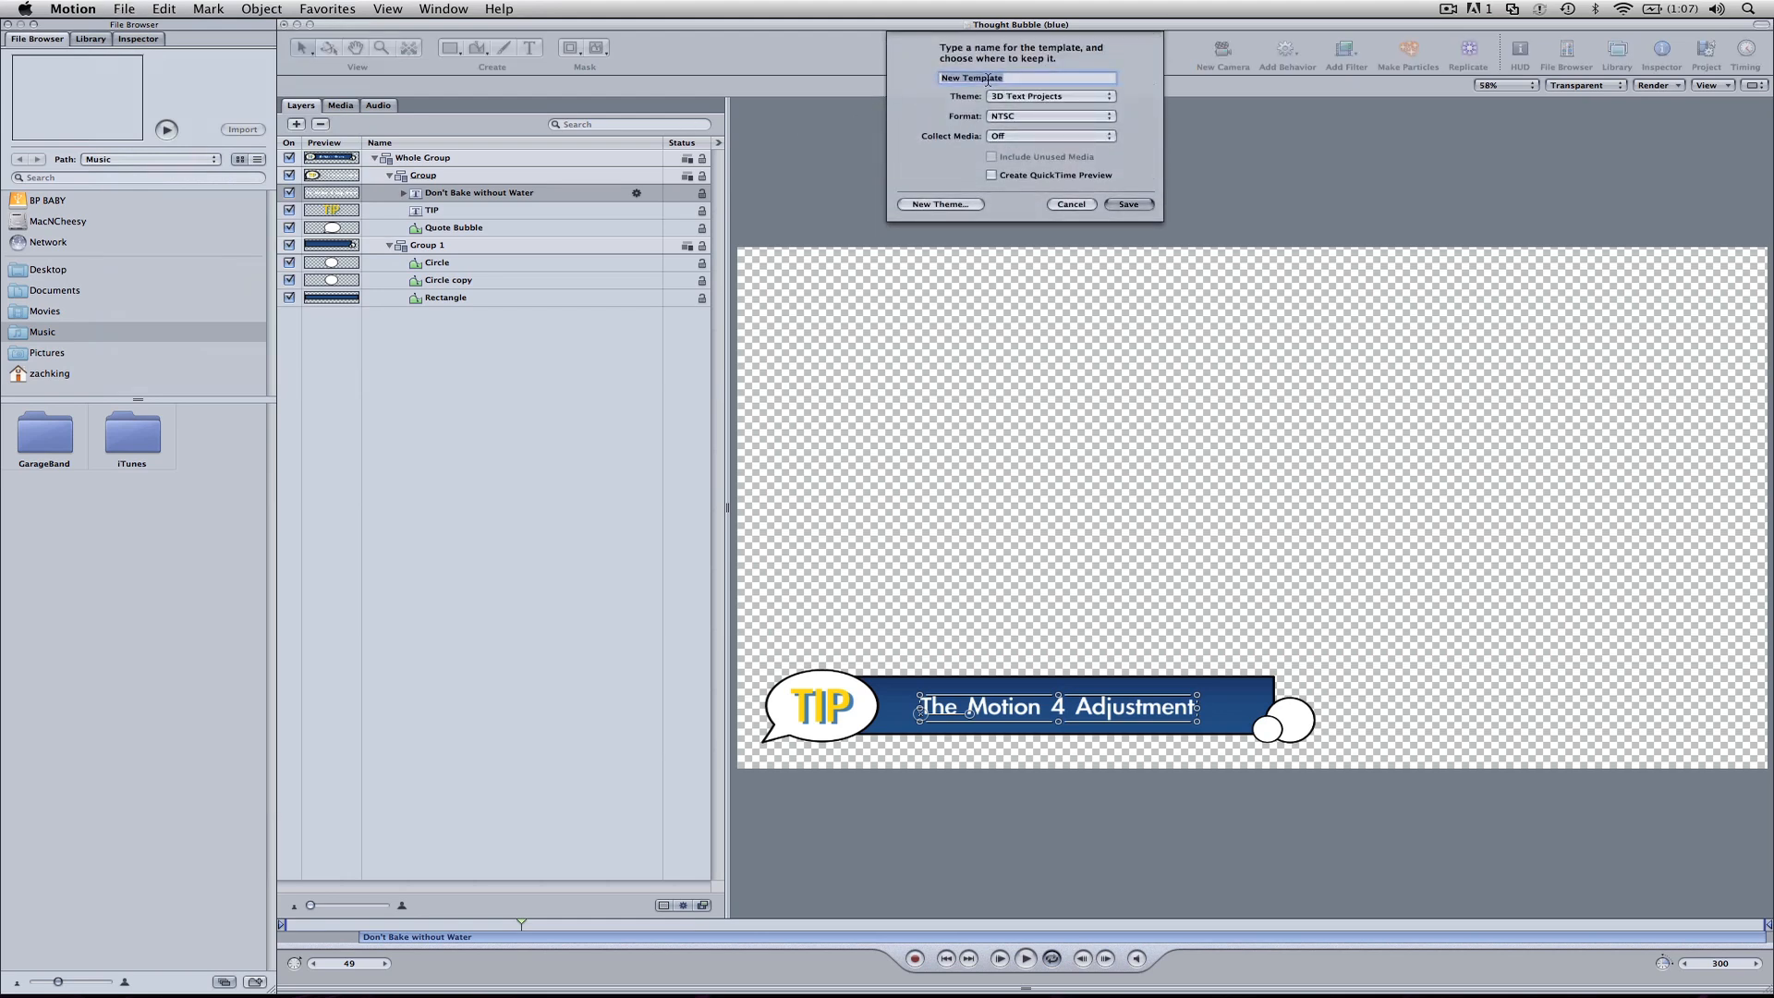
text(Bubble Tem)
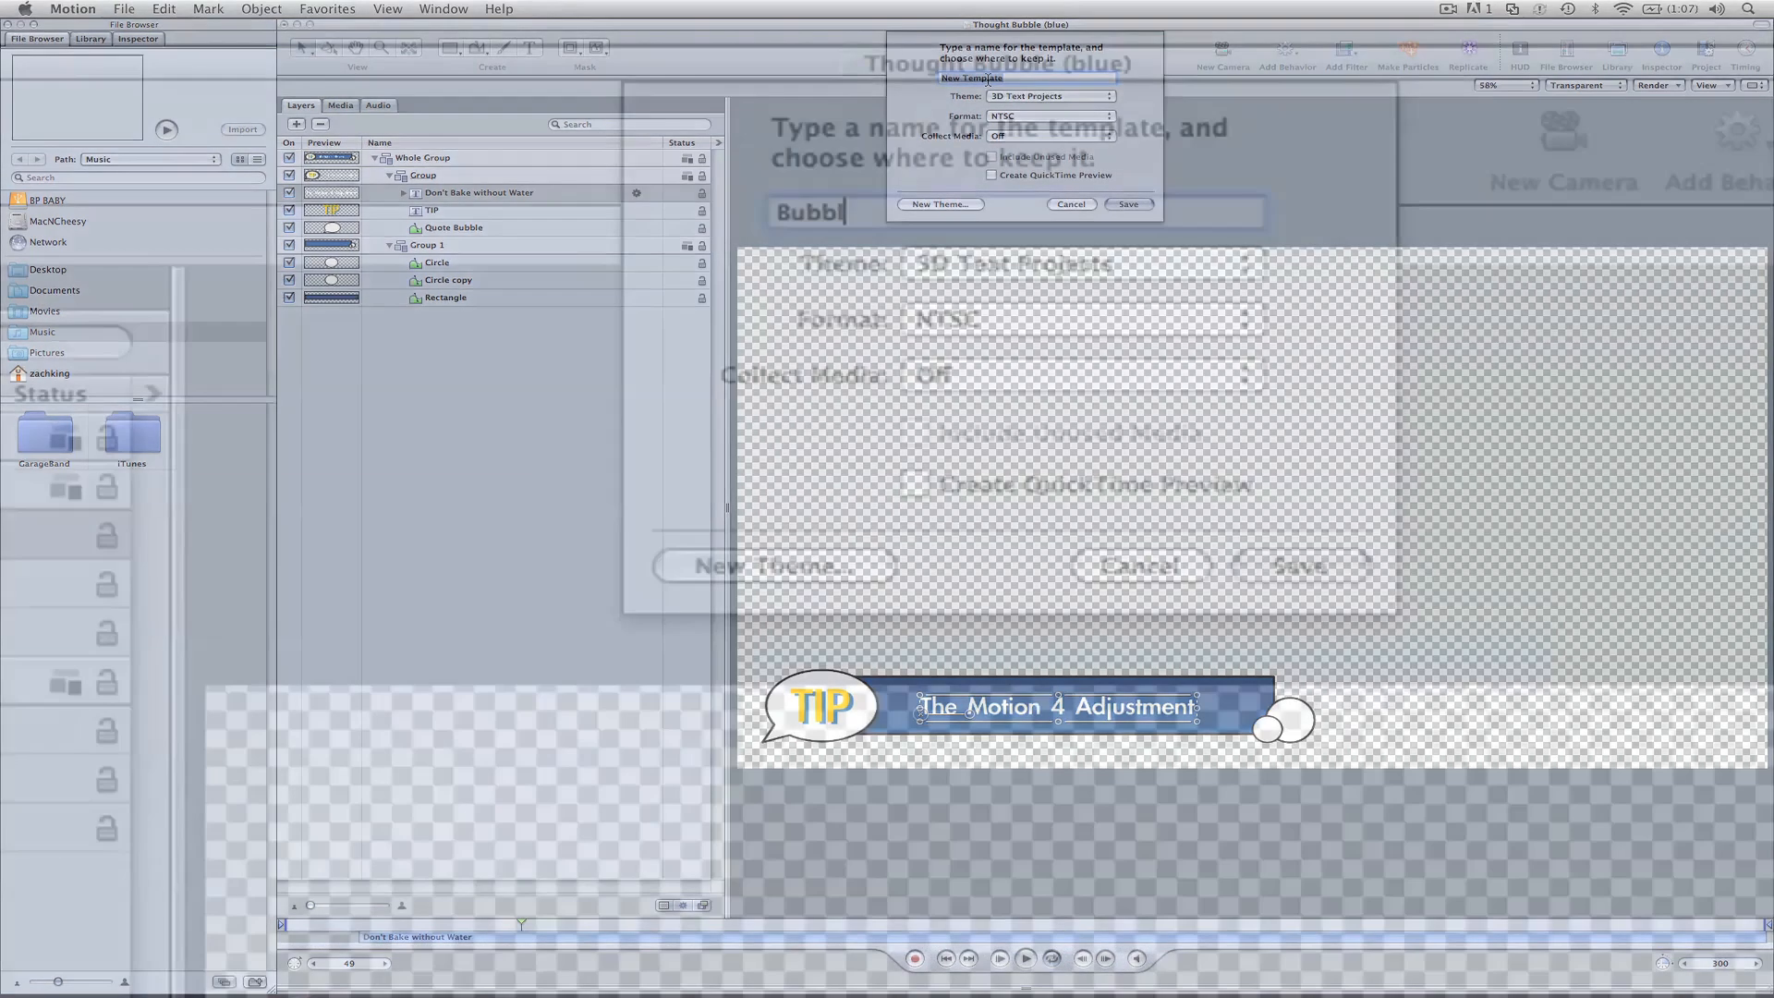
text(plate Blue)
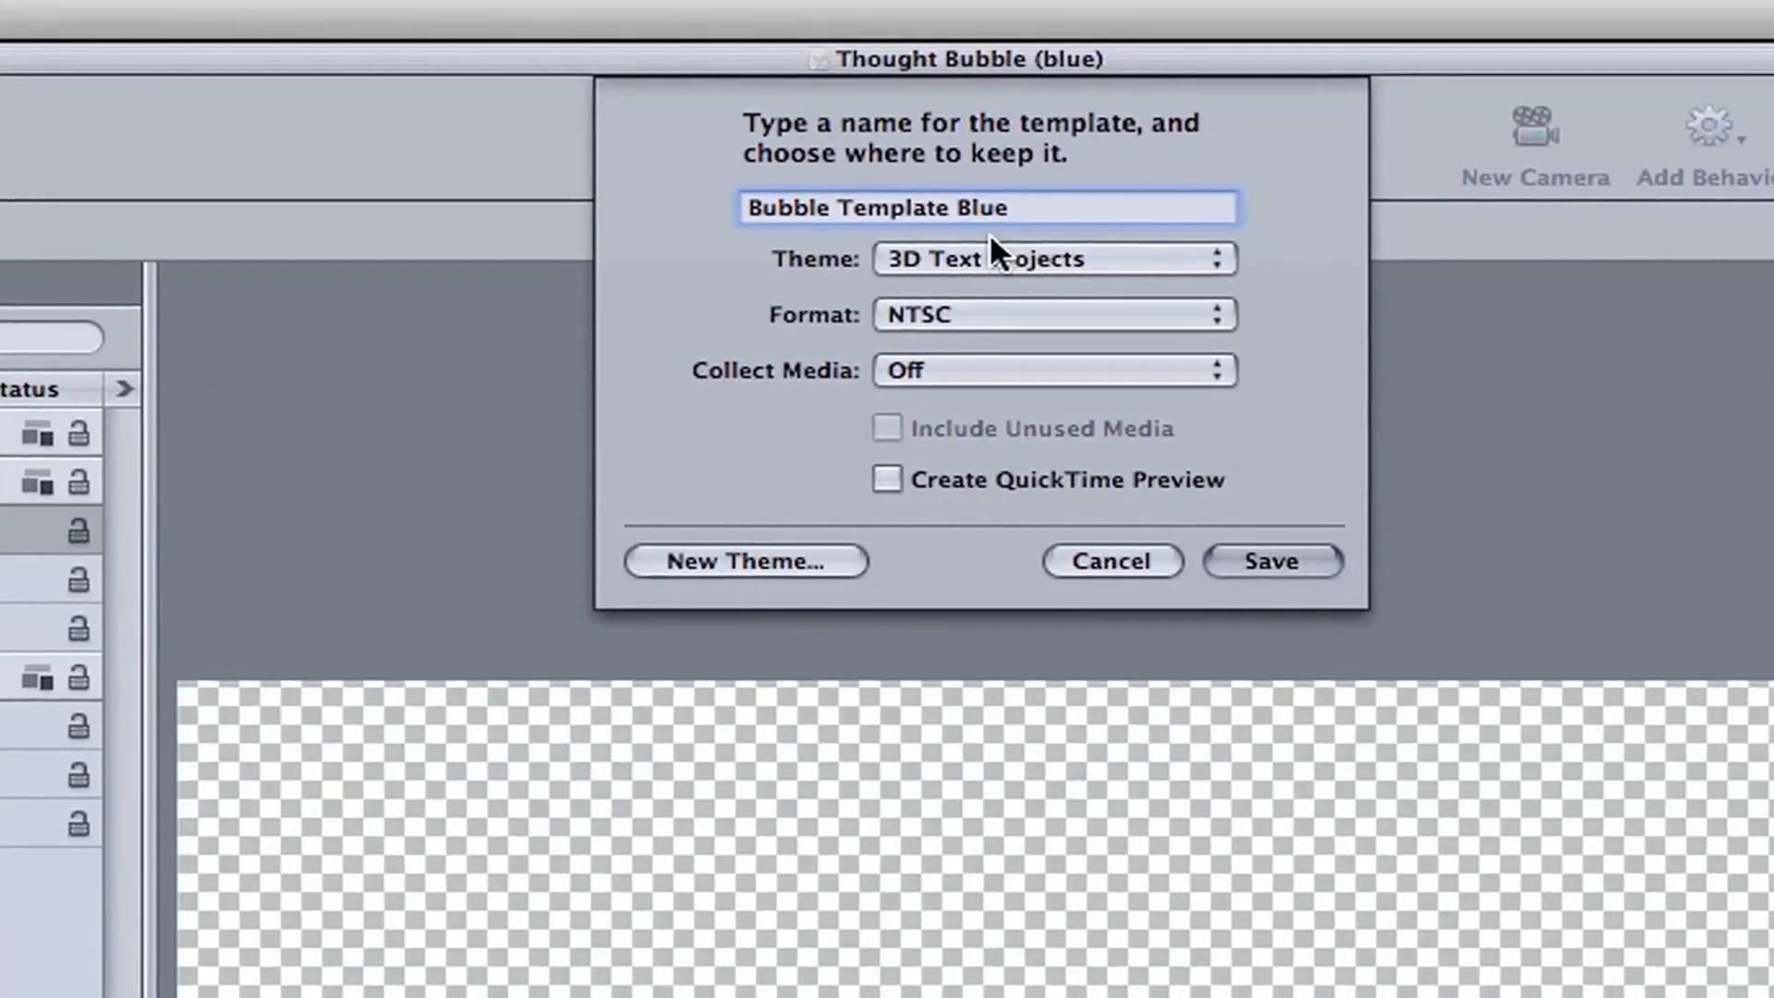
Step: Check the available themes, then create a new theme named "Test Theme" for the template
click(992, 237)
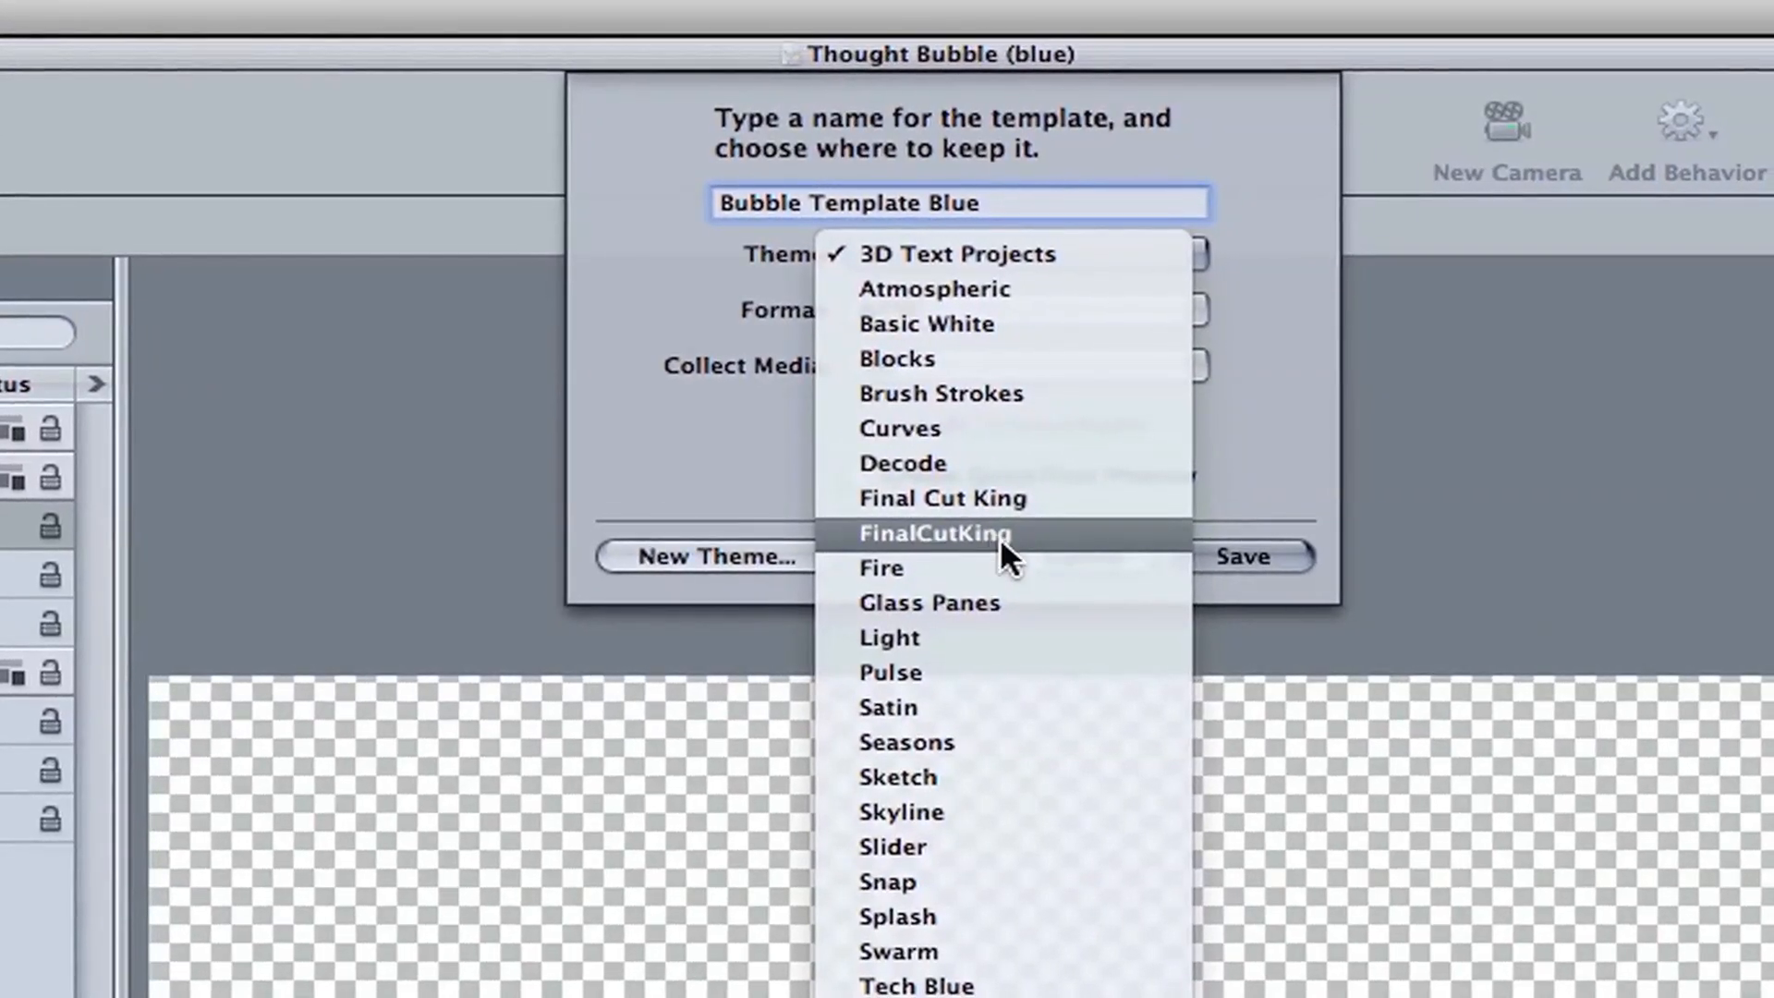
click(654, 453)
click(673, 557)
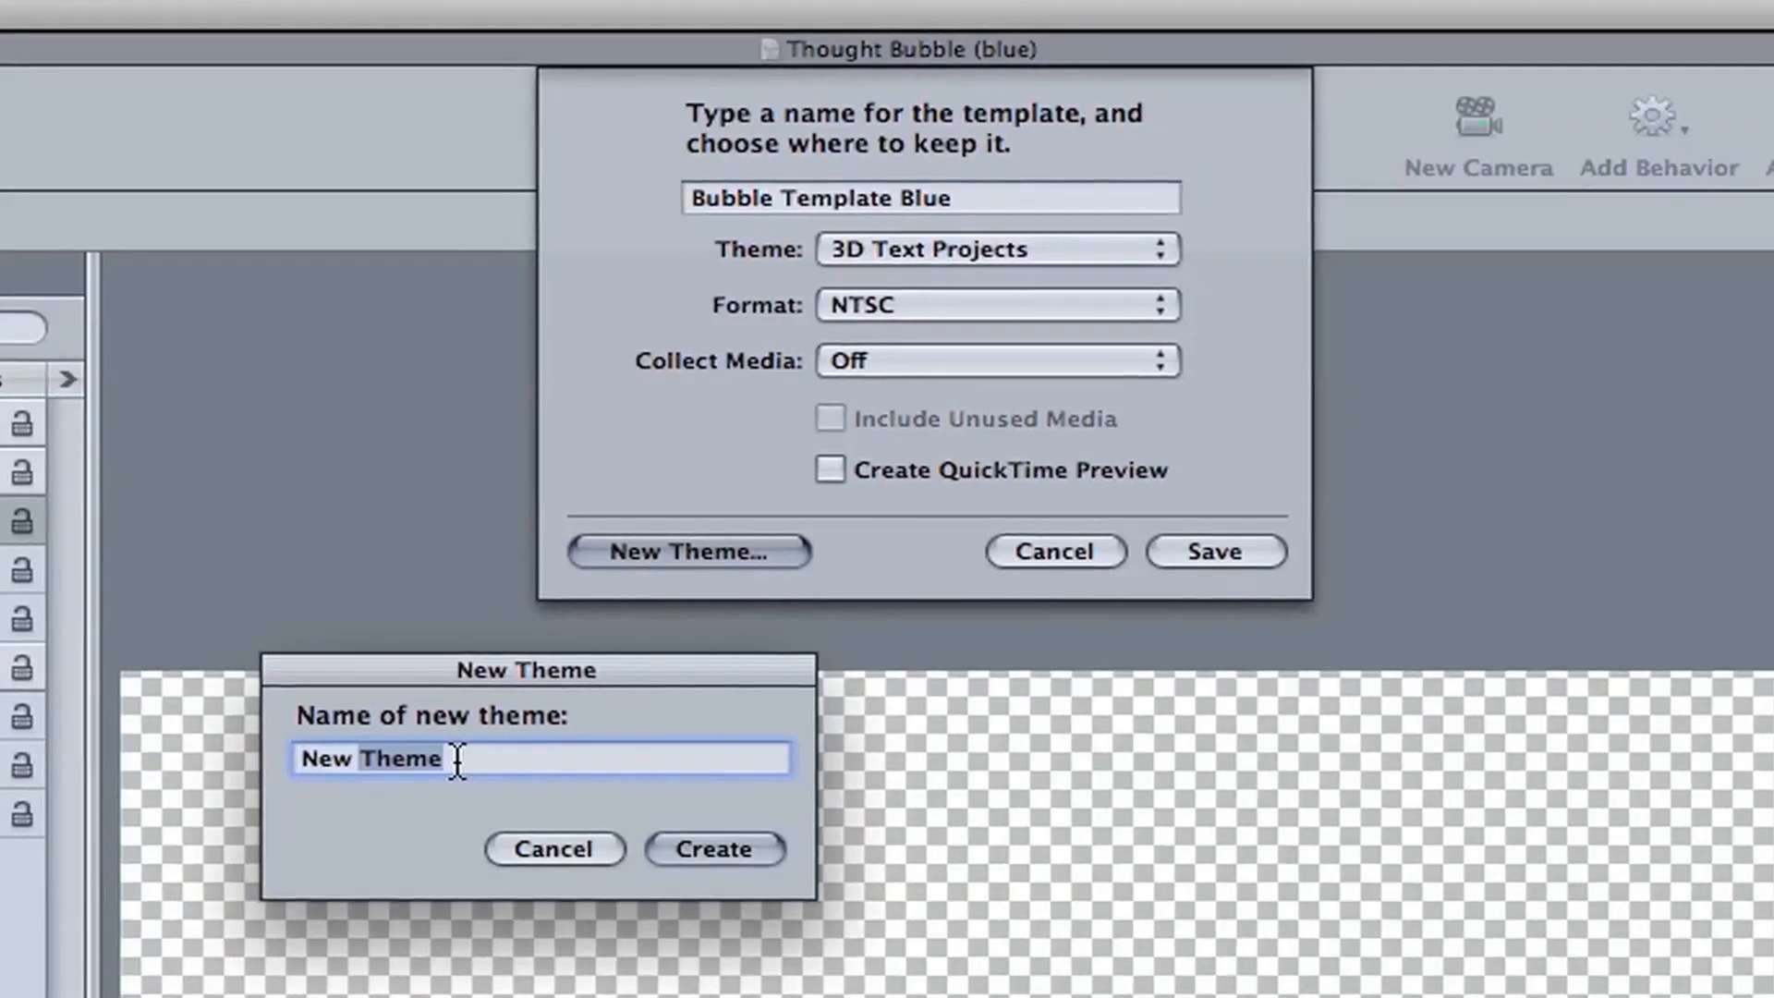
text(Test Th)
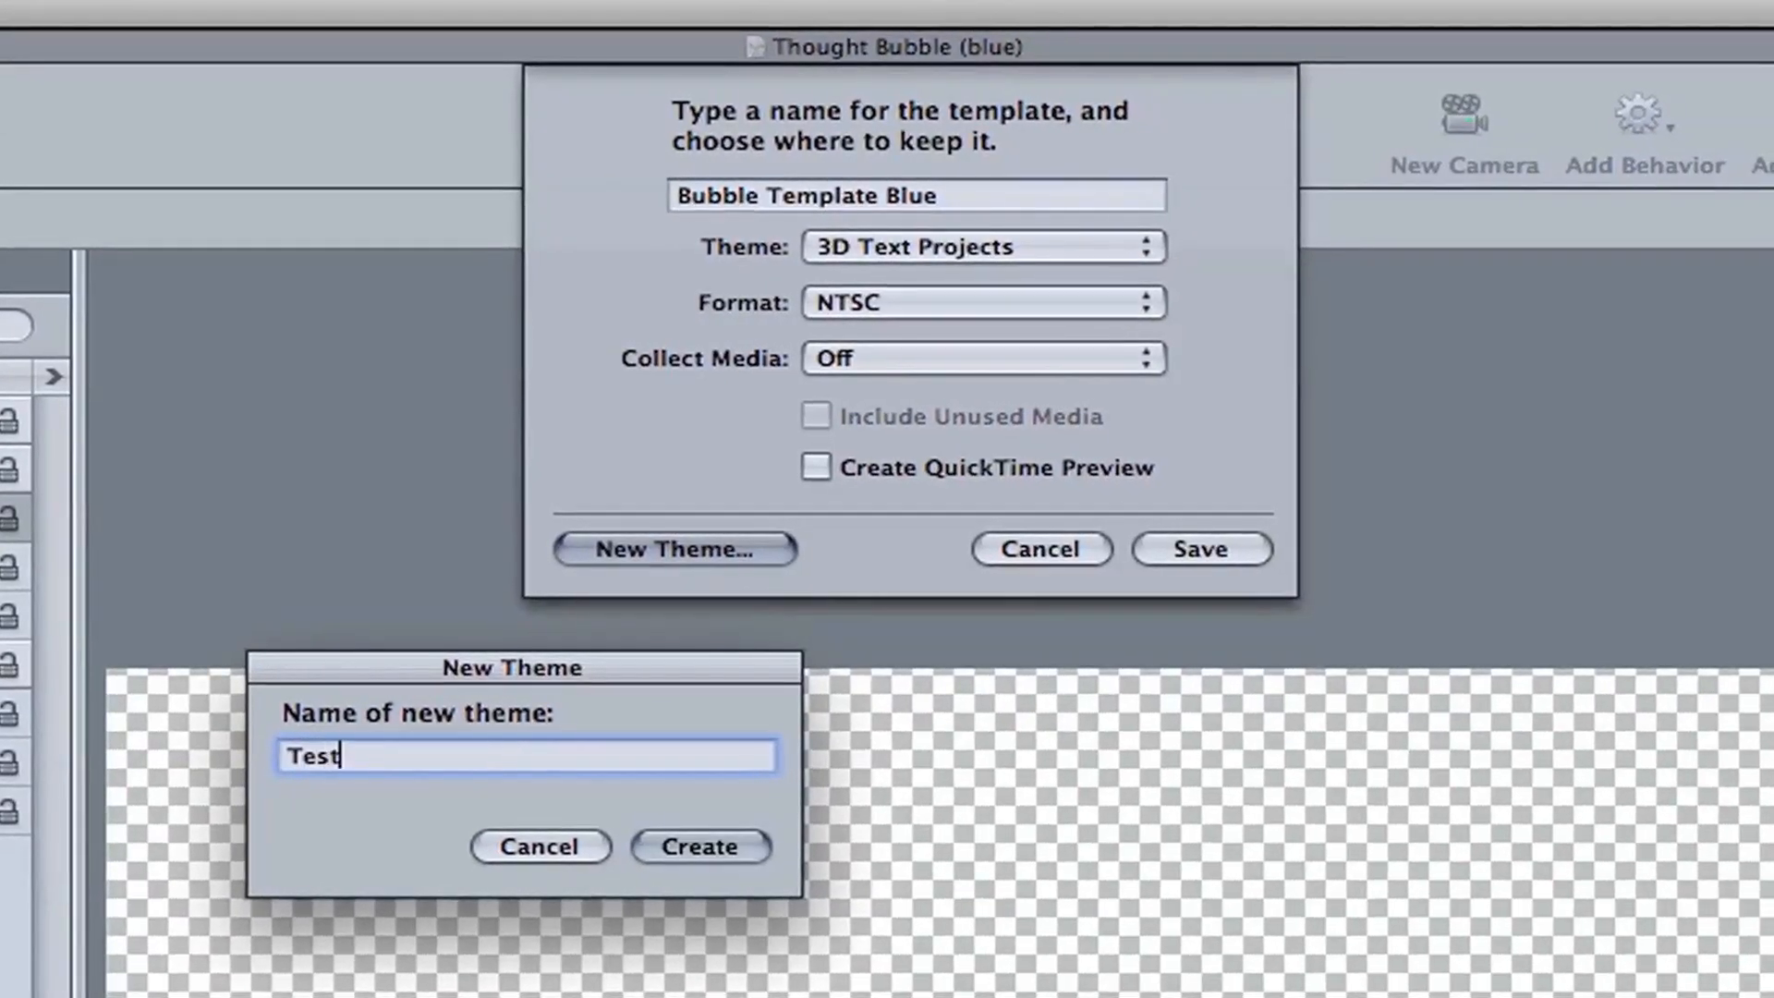
text(eme)
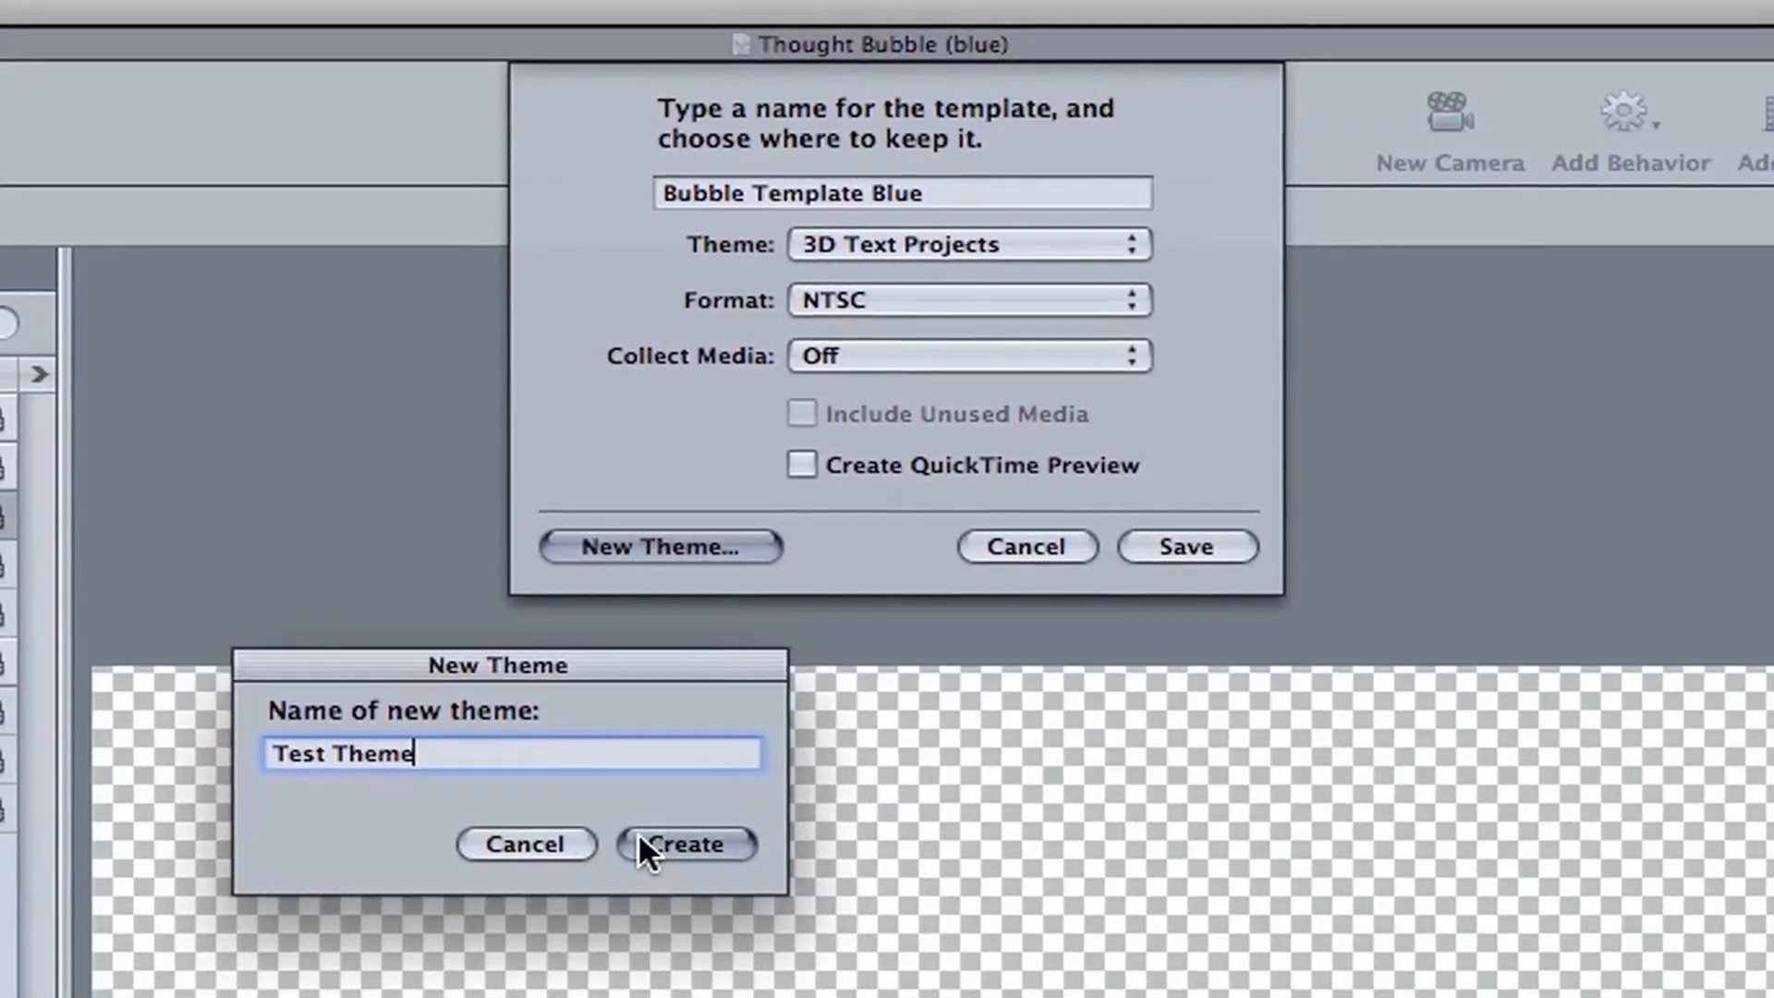
click(643, 836)
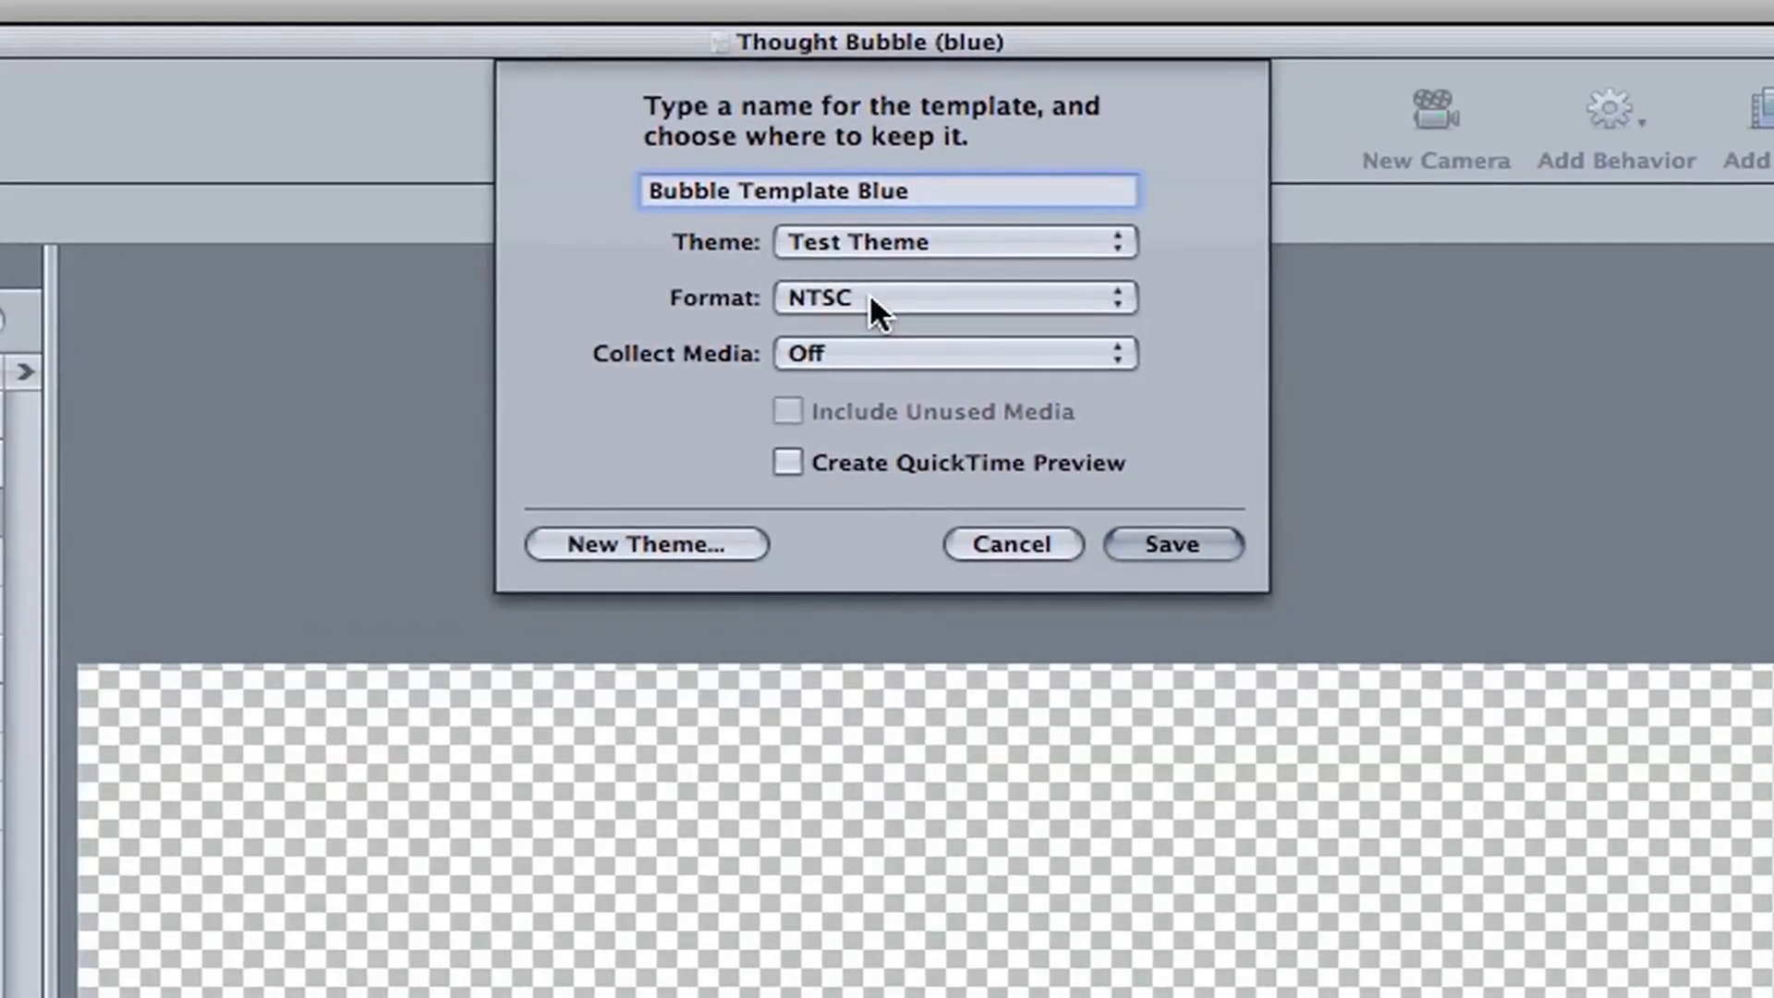
Step: Keep the template format at NTSC and save the template
click(857, 294)
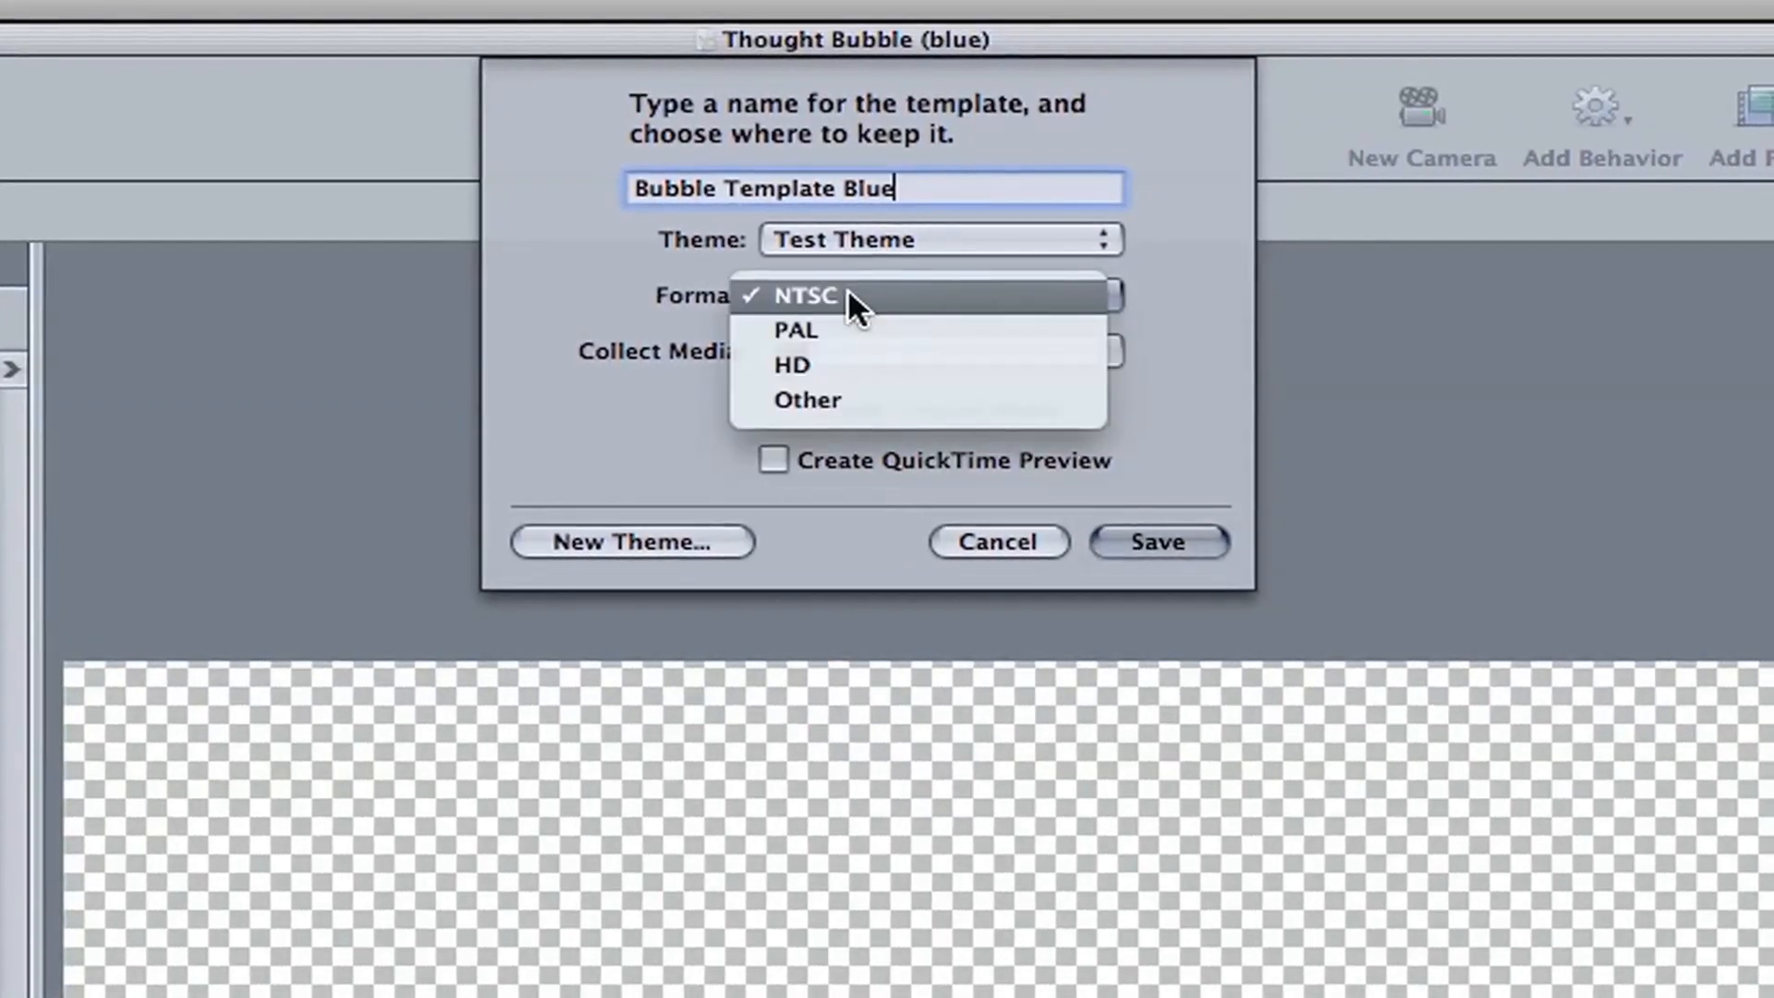
click(886, 294)
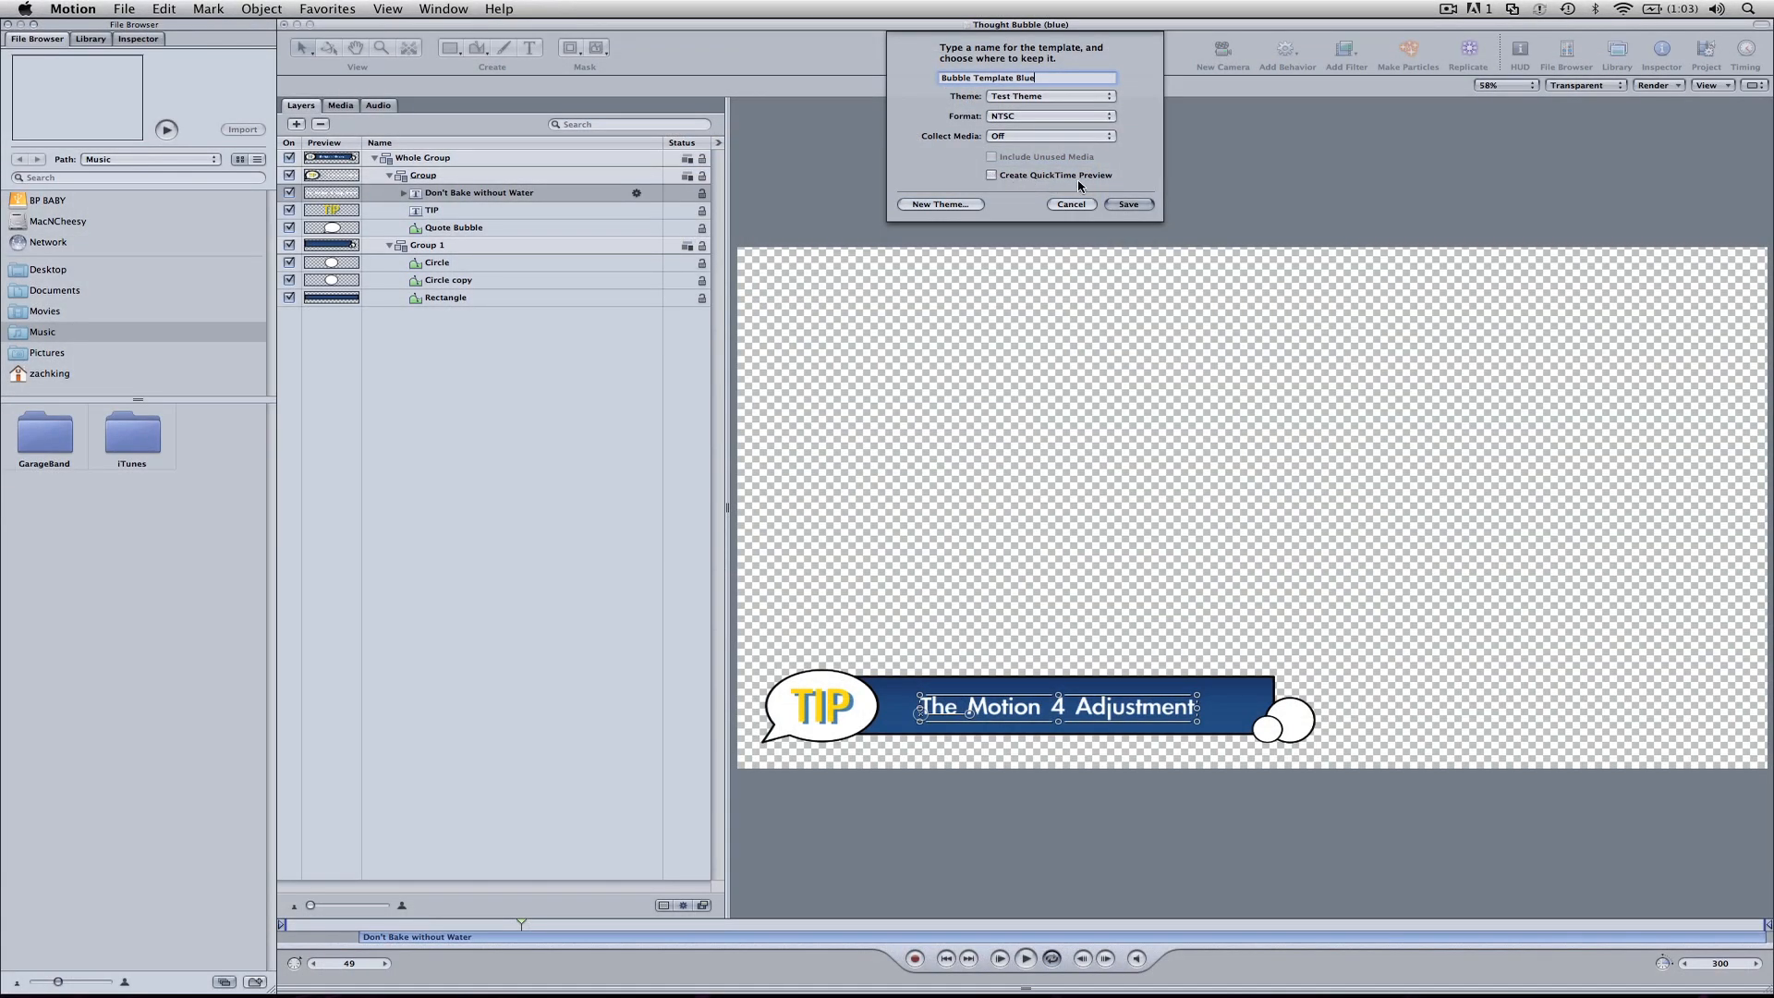
click(1128, 204)
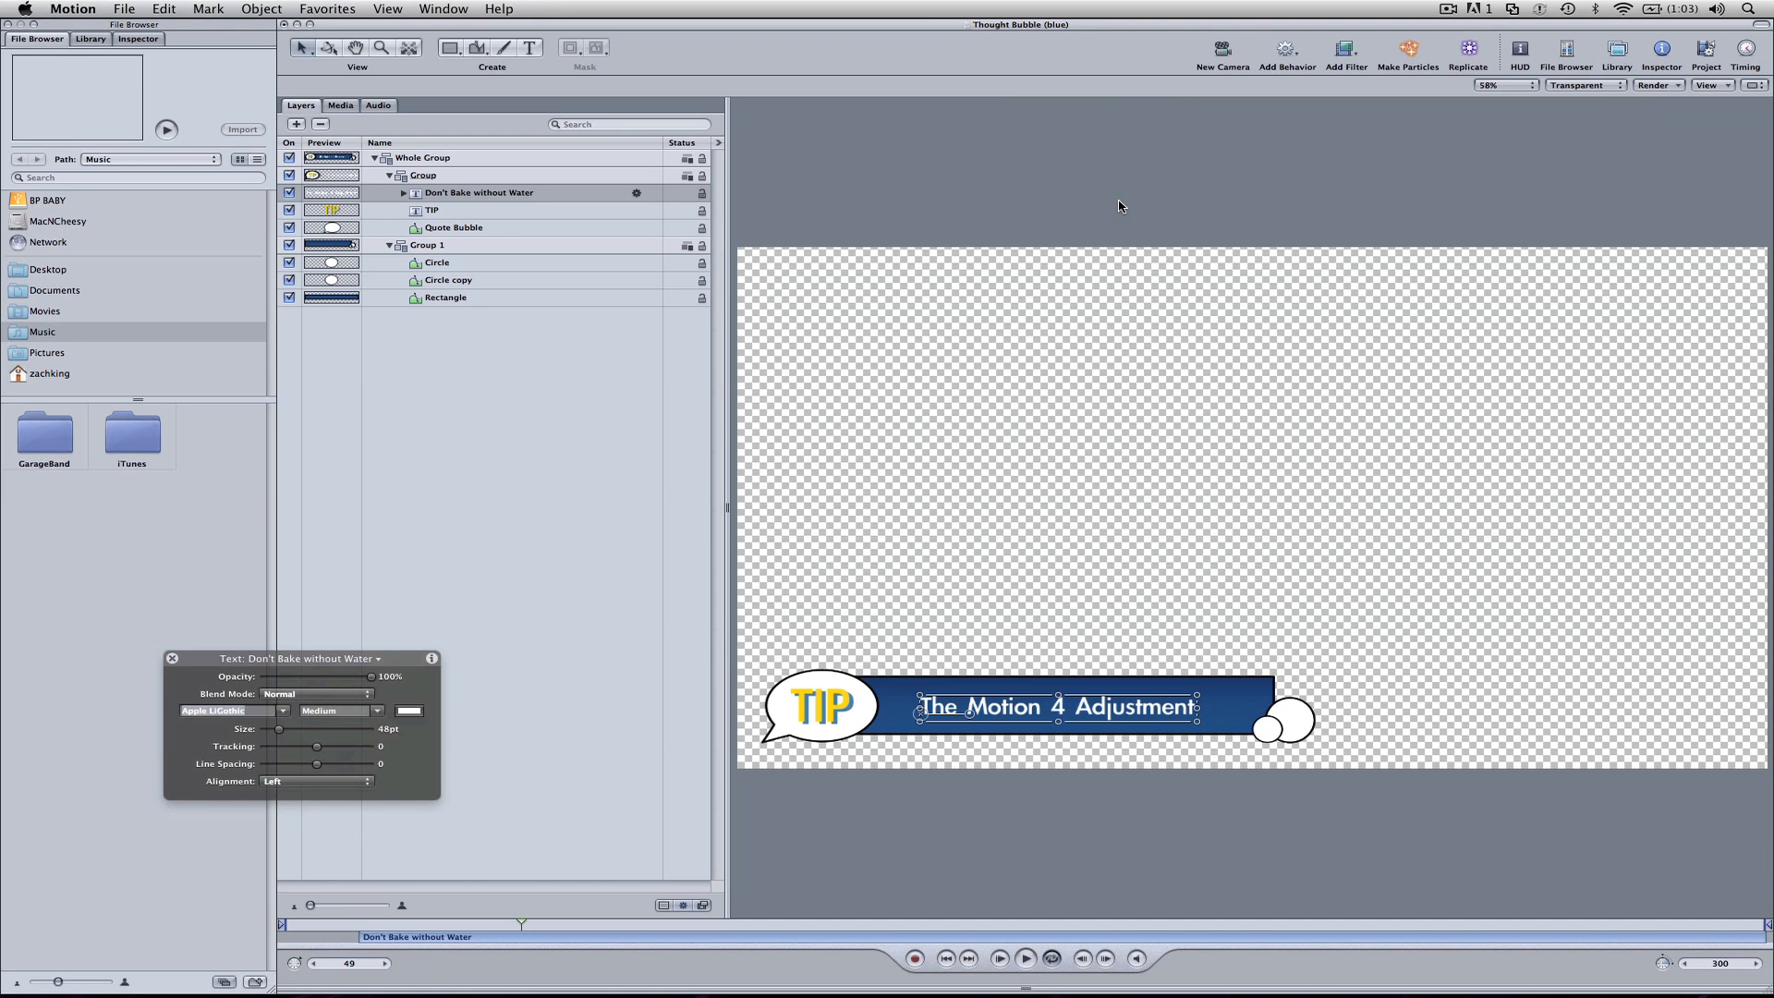
Step: Switch to Final Cut Pro, load the Bubble Template Blue.NTSC master template from Test Theme, and scrub through it to preview the title
click(1118, 206)
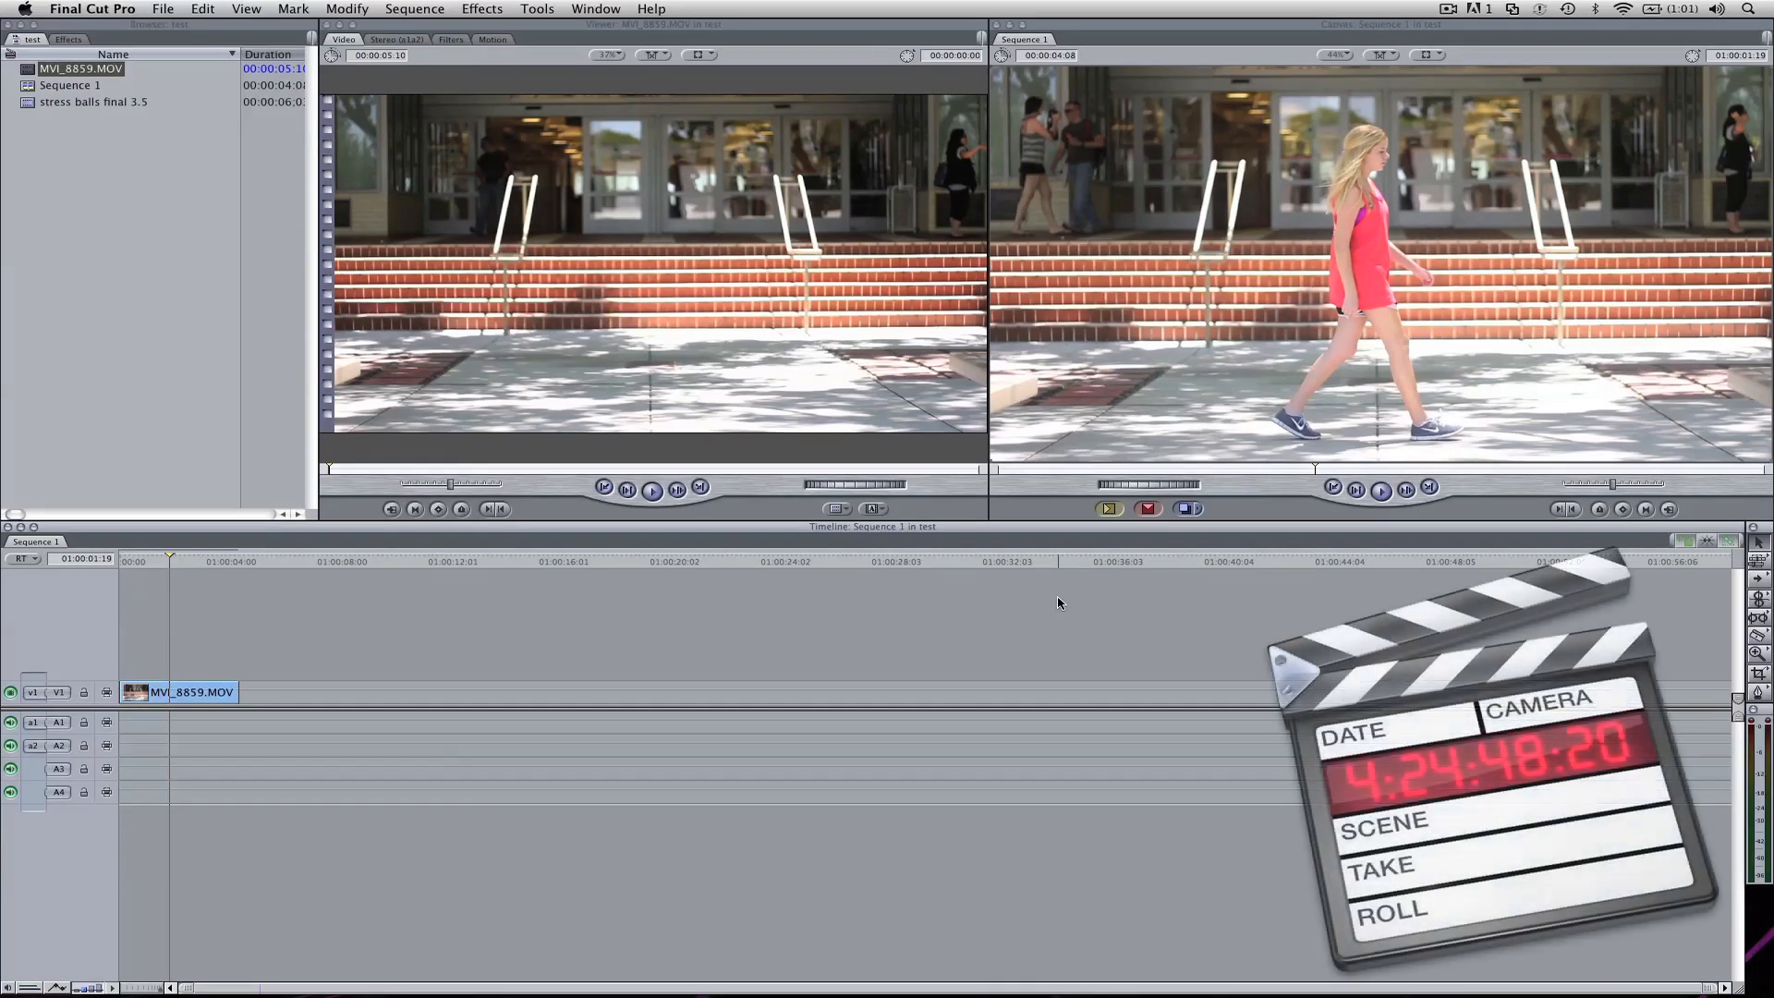
click(874, 509)
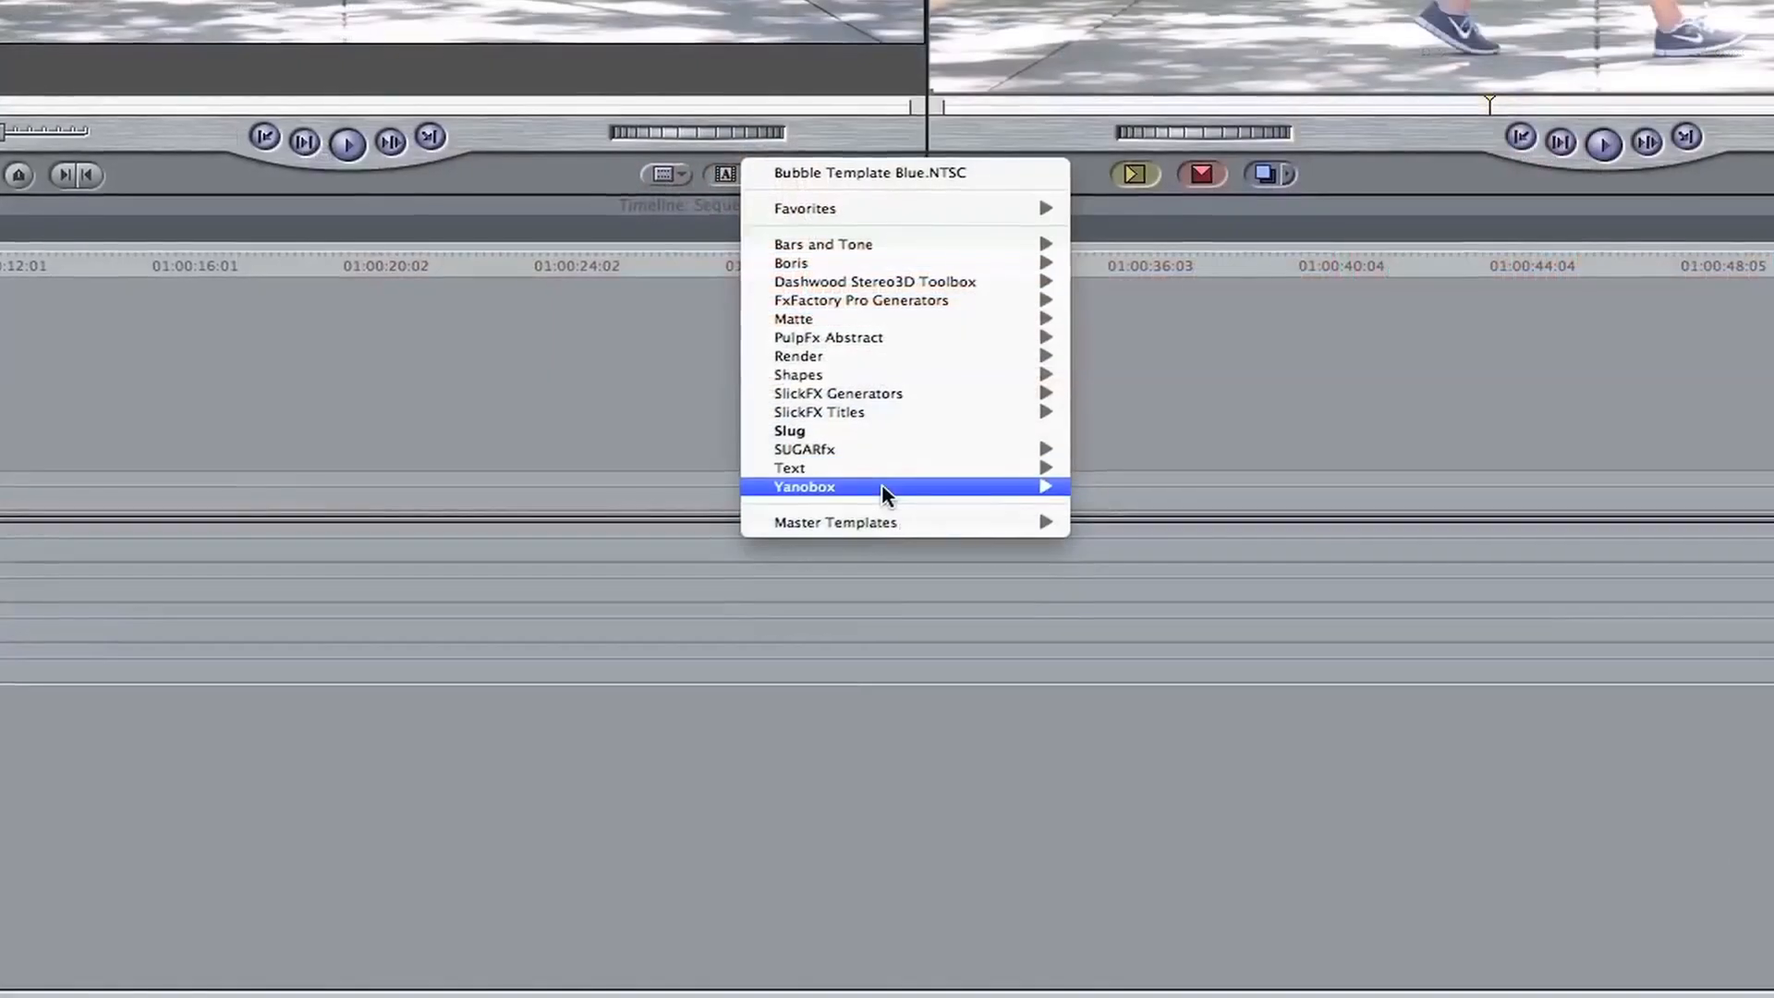
mouse_move(924, 519)
mouse_move(1113, 511)
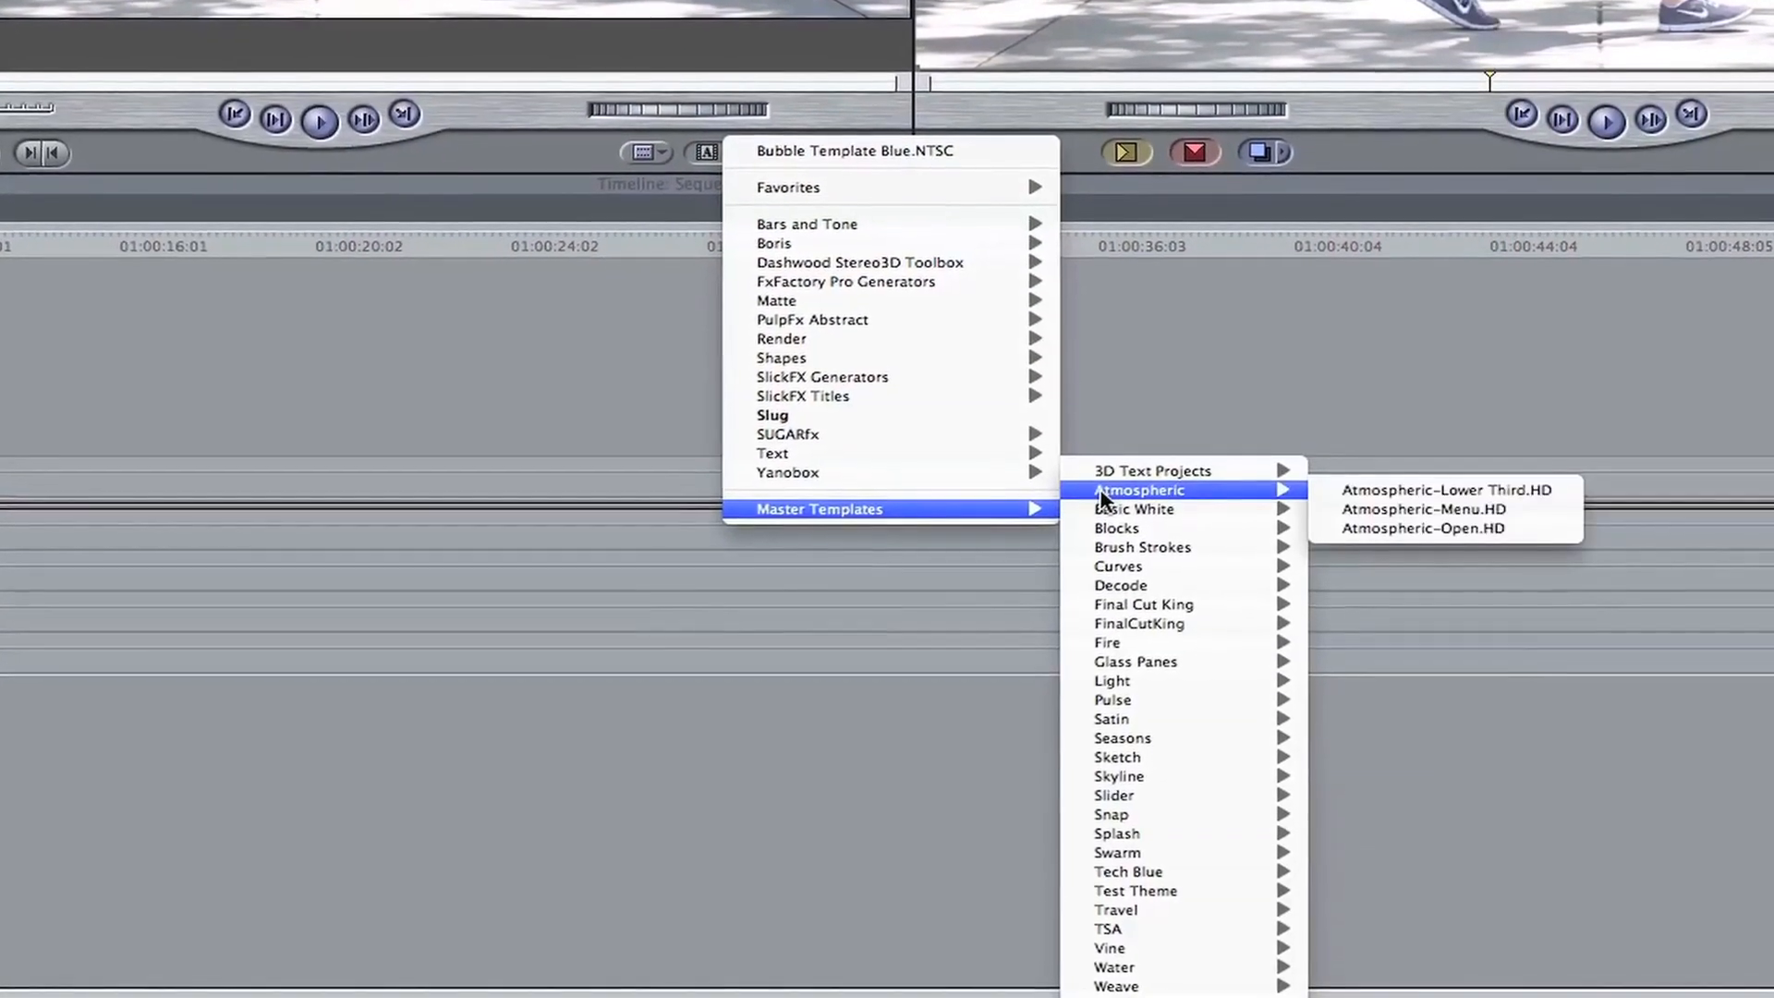
mouse_move(1136, 909)
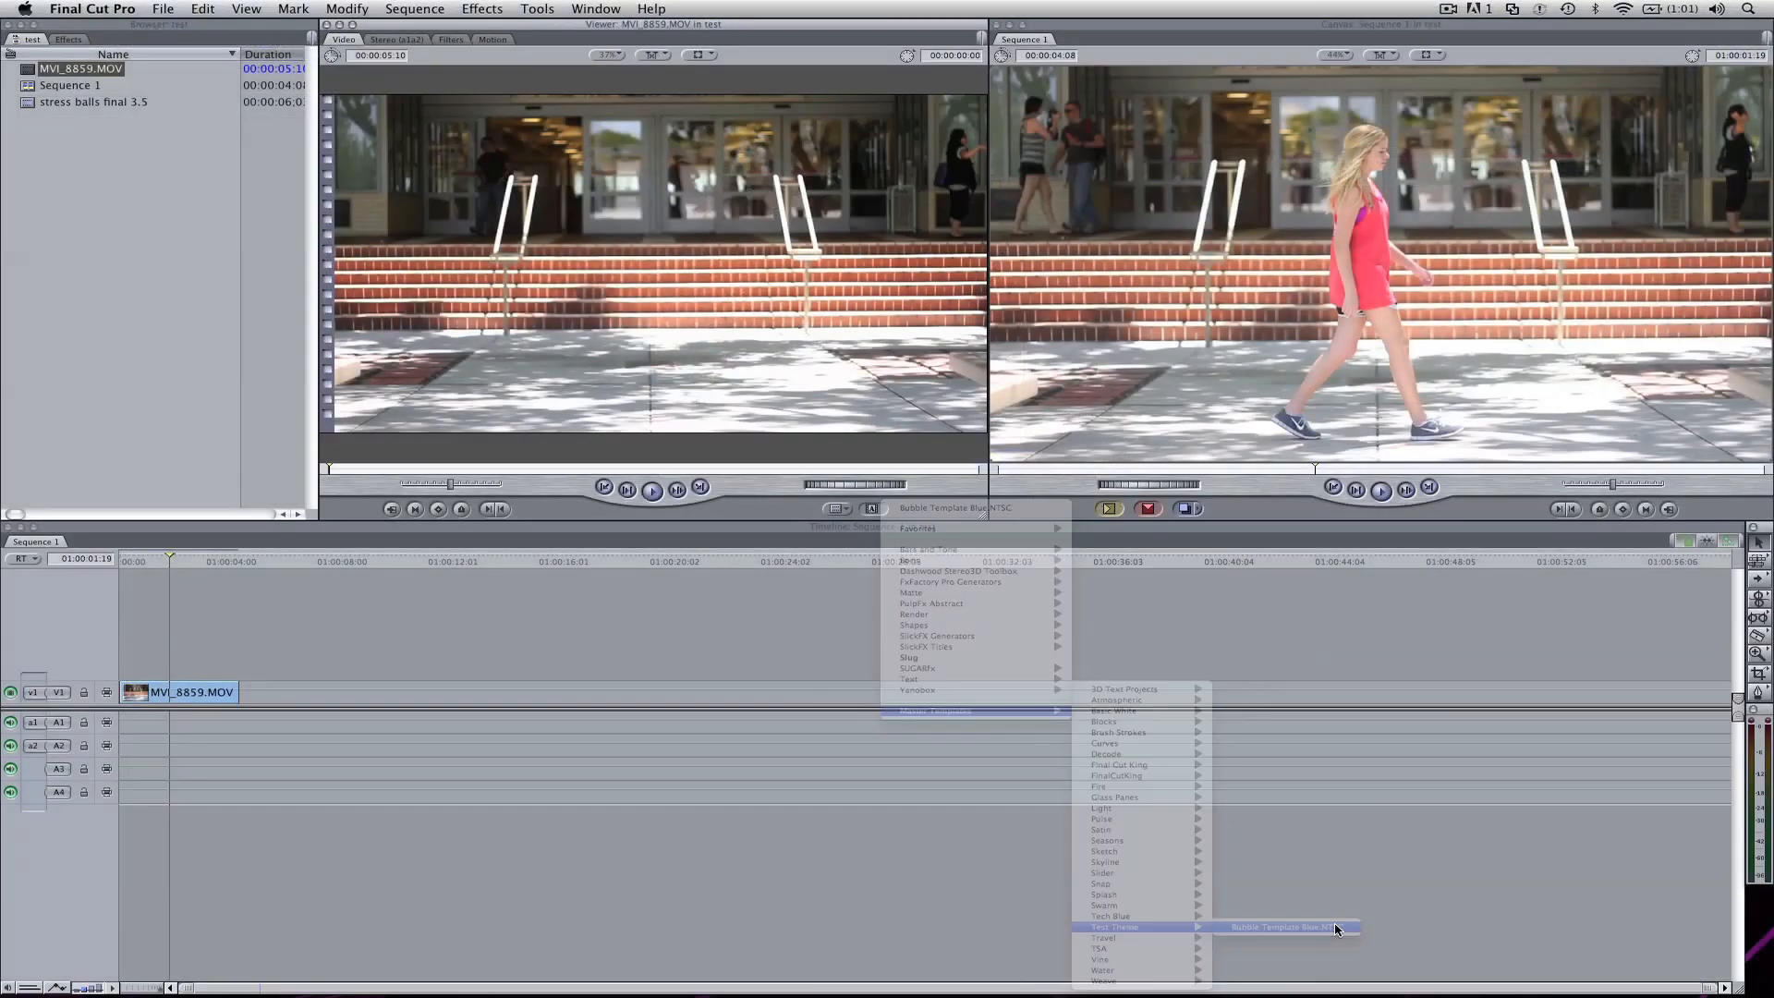
click(1527, 872)
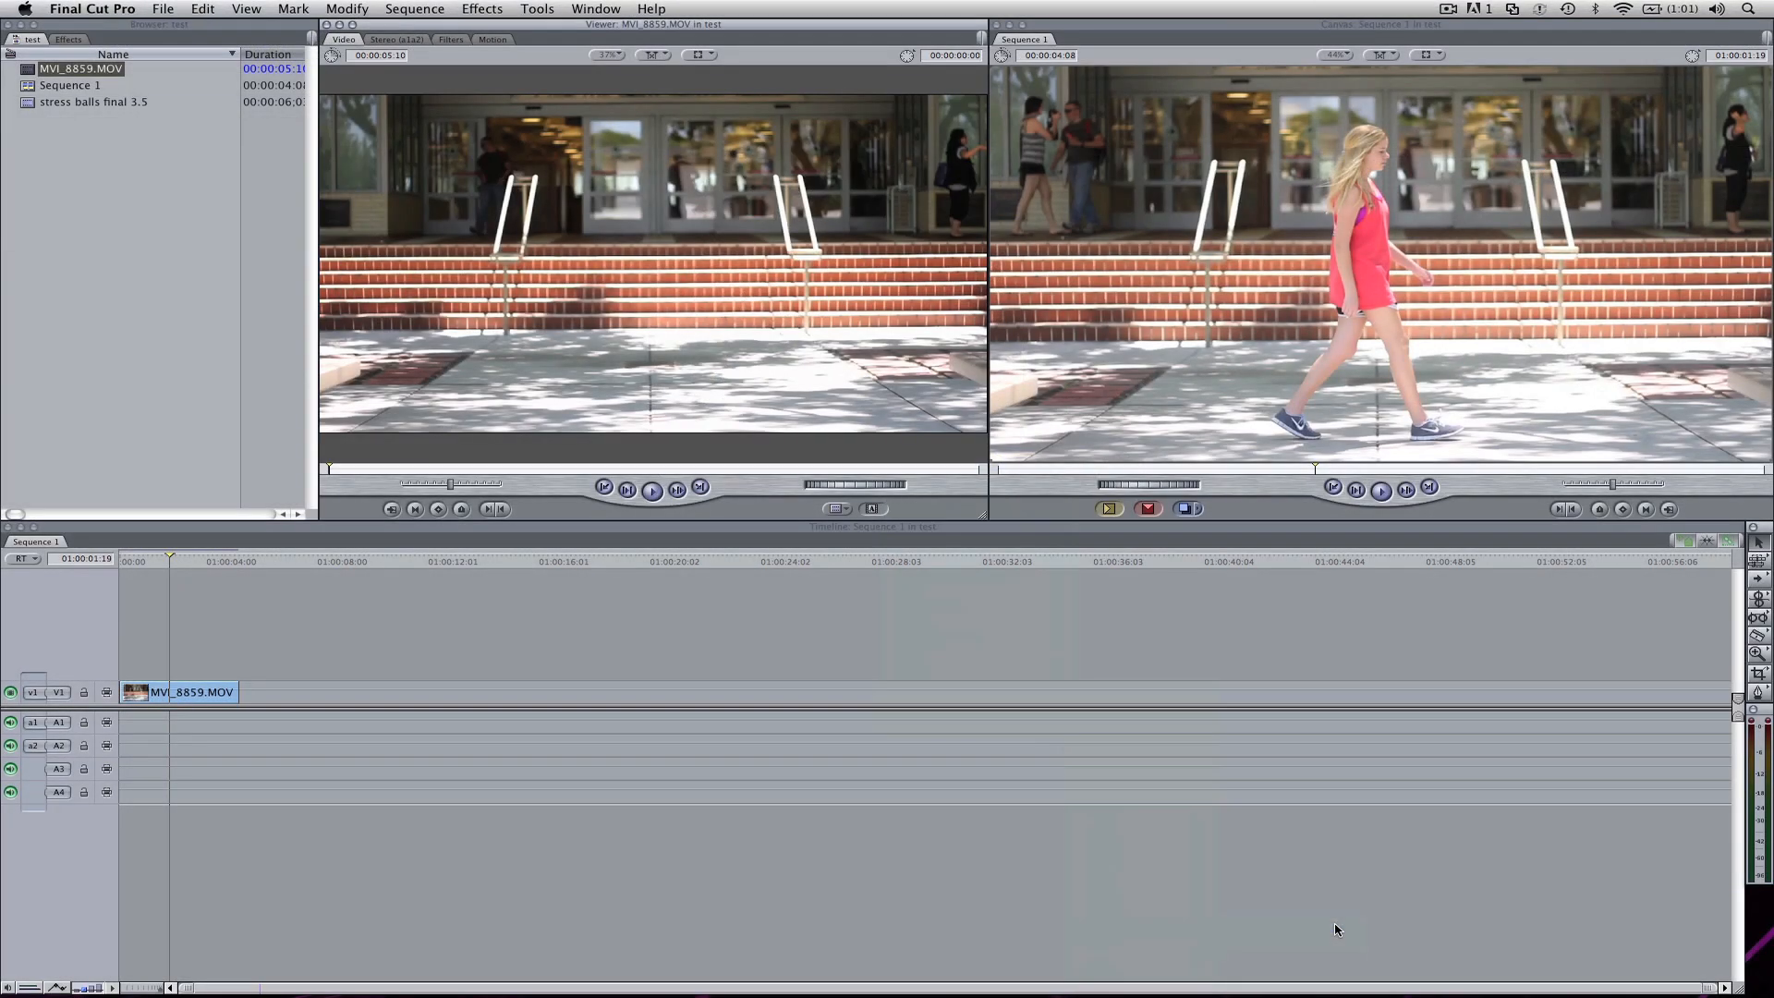
drag(332, 469, 477, 467)
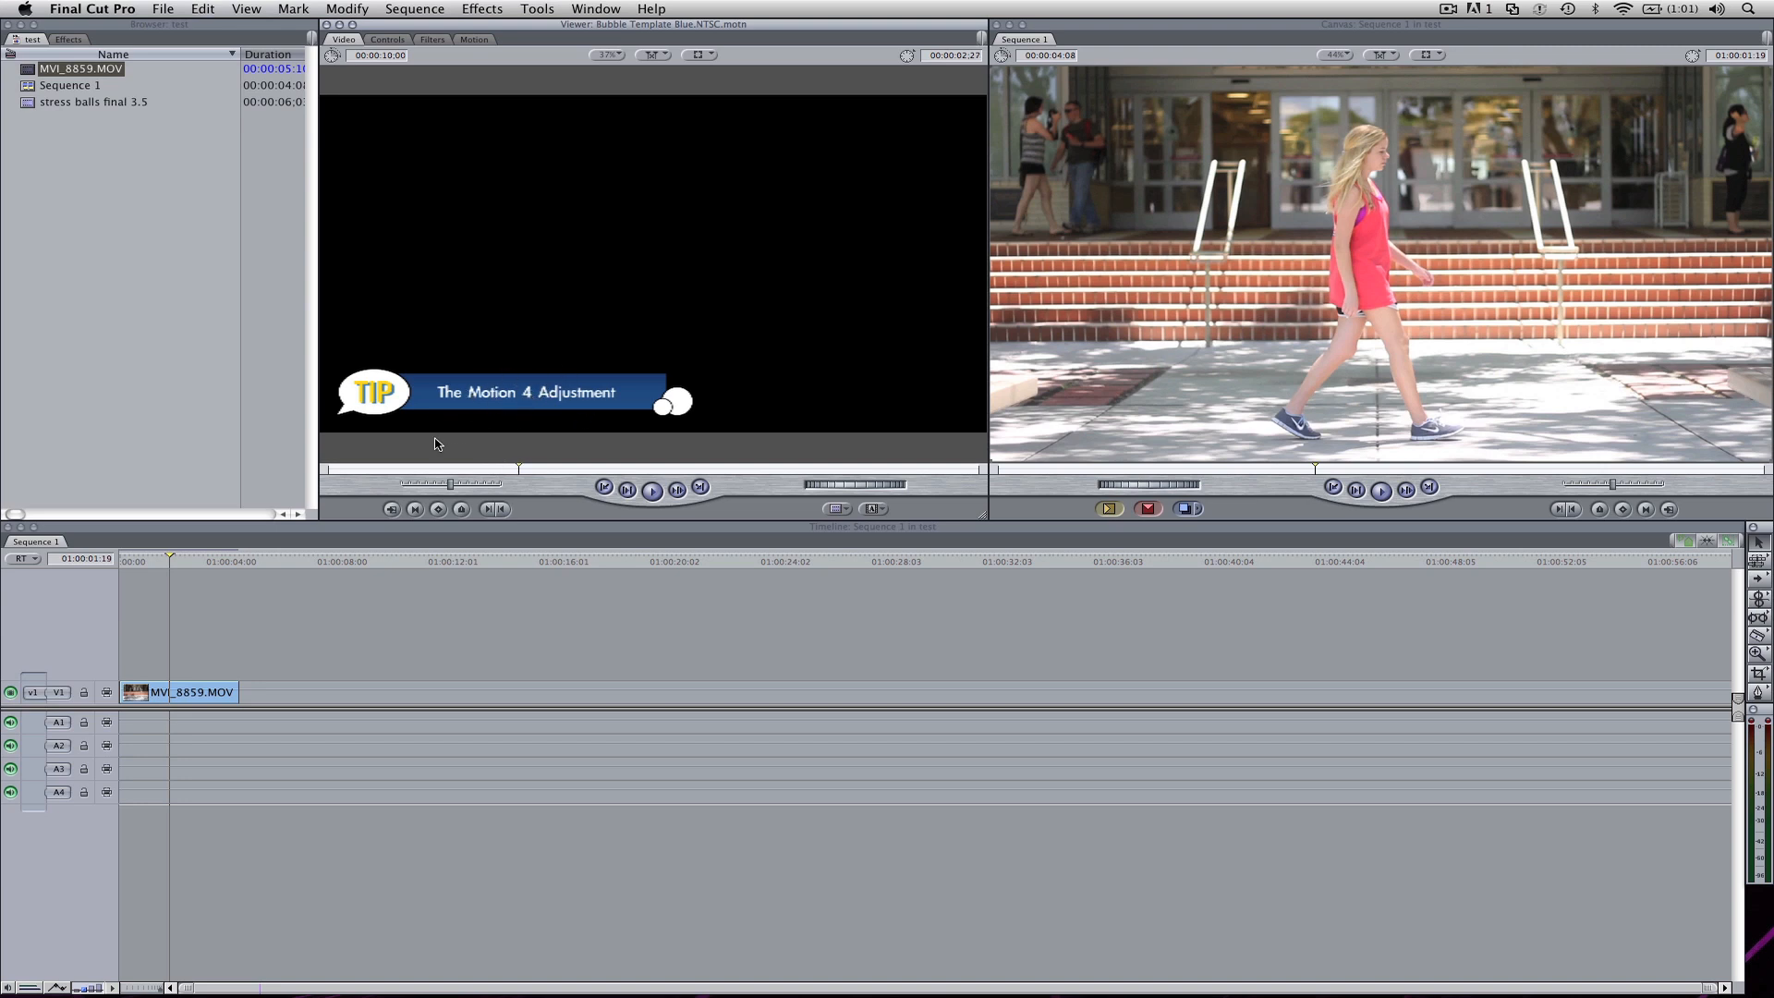
Step: Place the bubble template on a new video track above MVI_8859.MOV at the sequence start and preview it over the footage
key(shift+z)
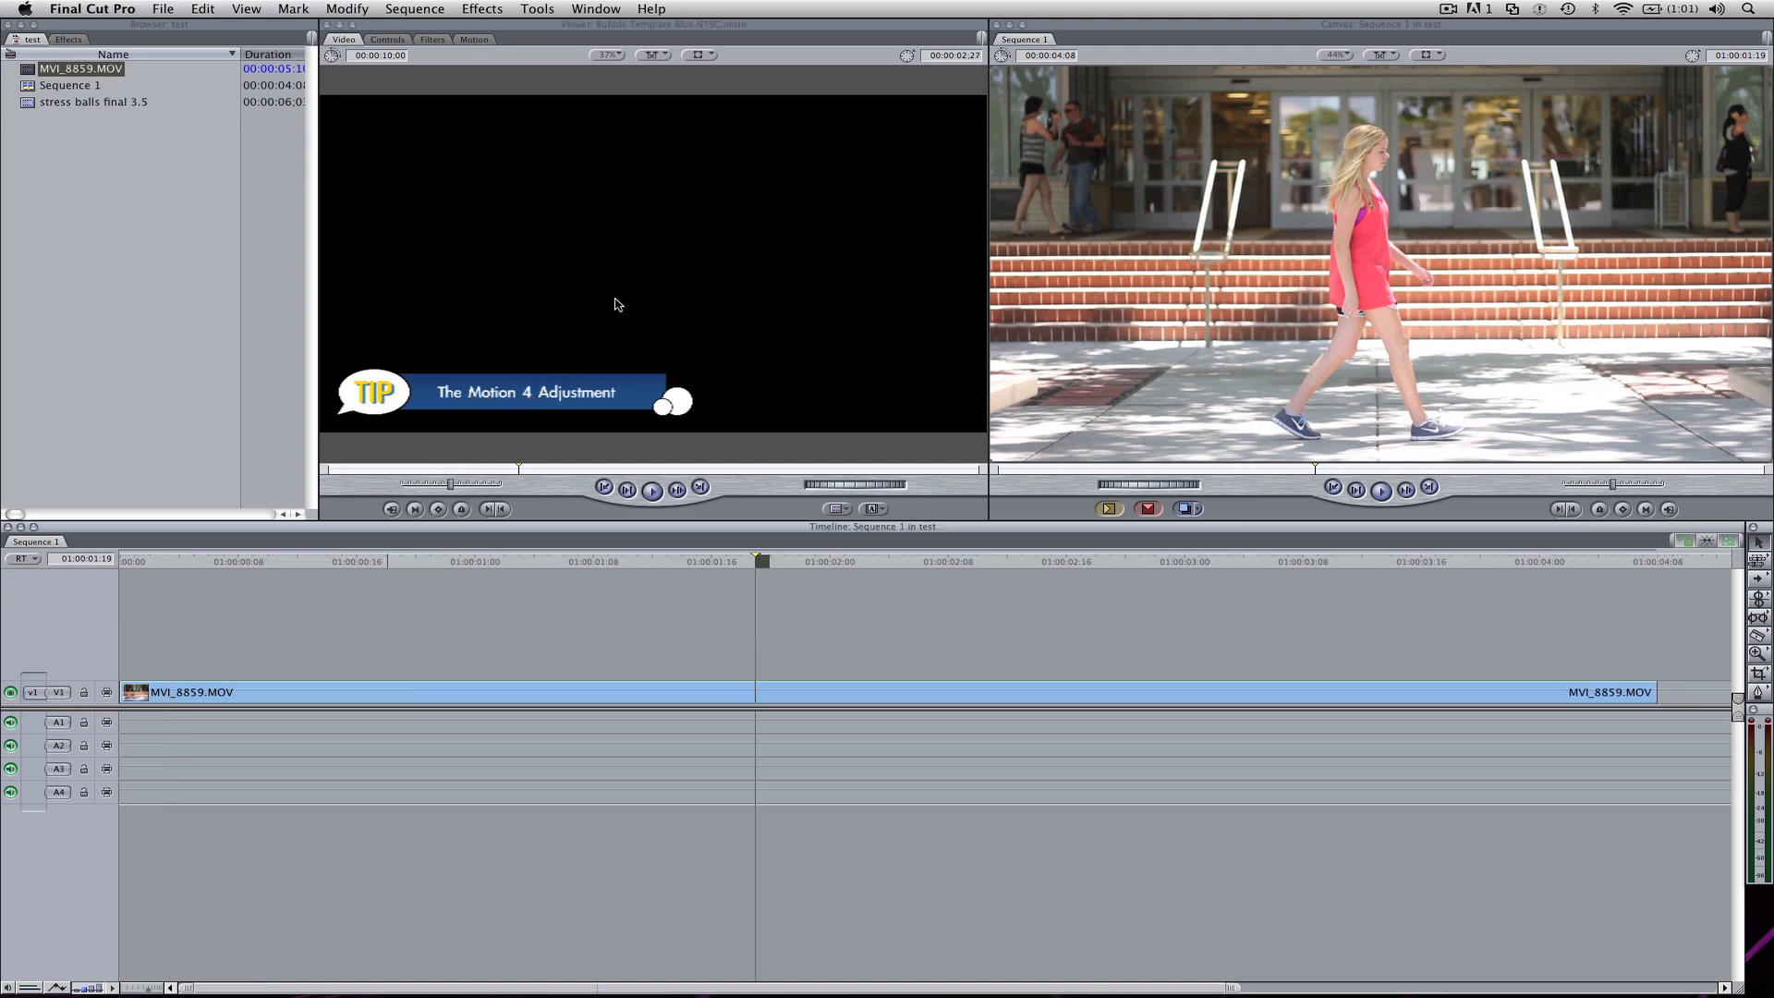
drag(613, 296, 134, 657)
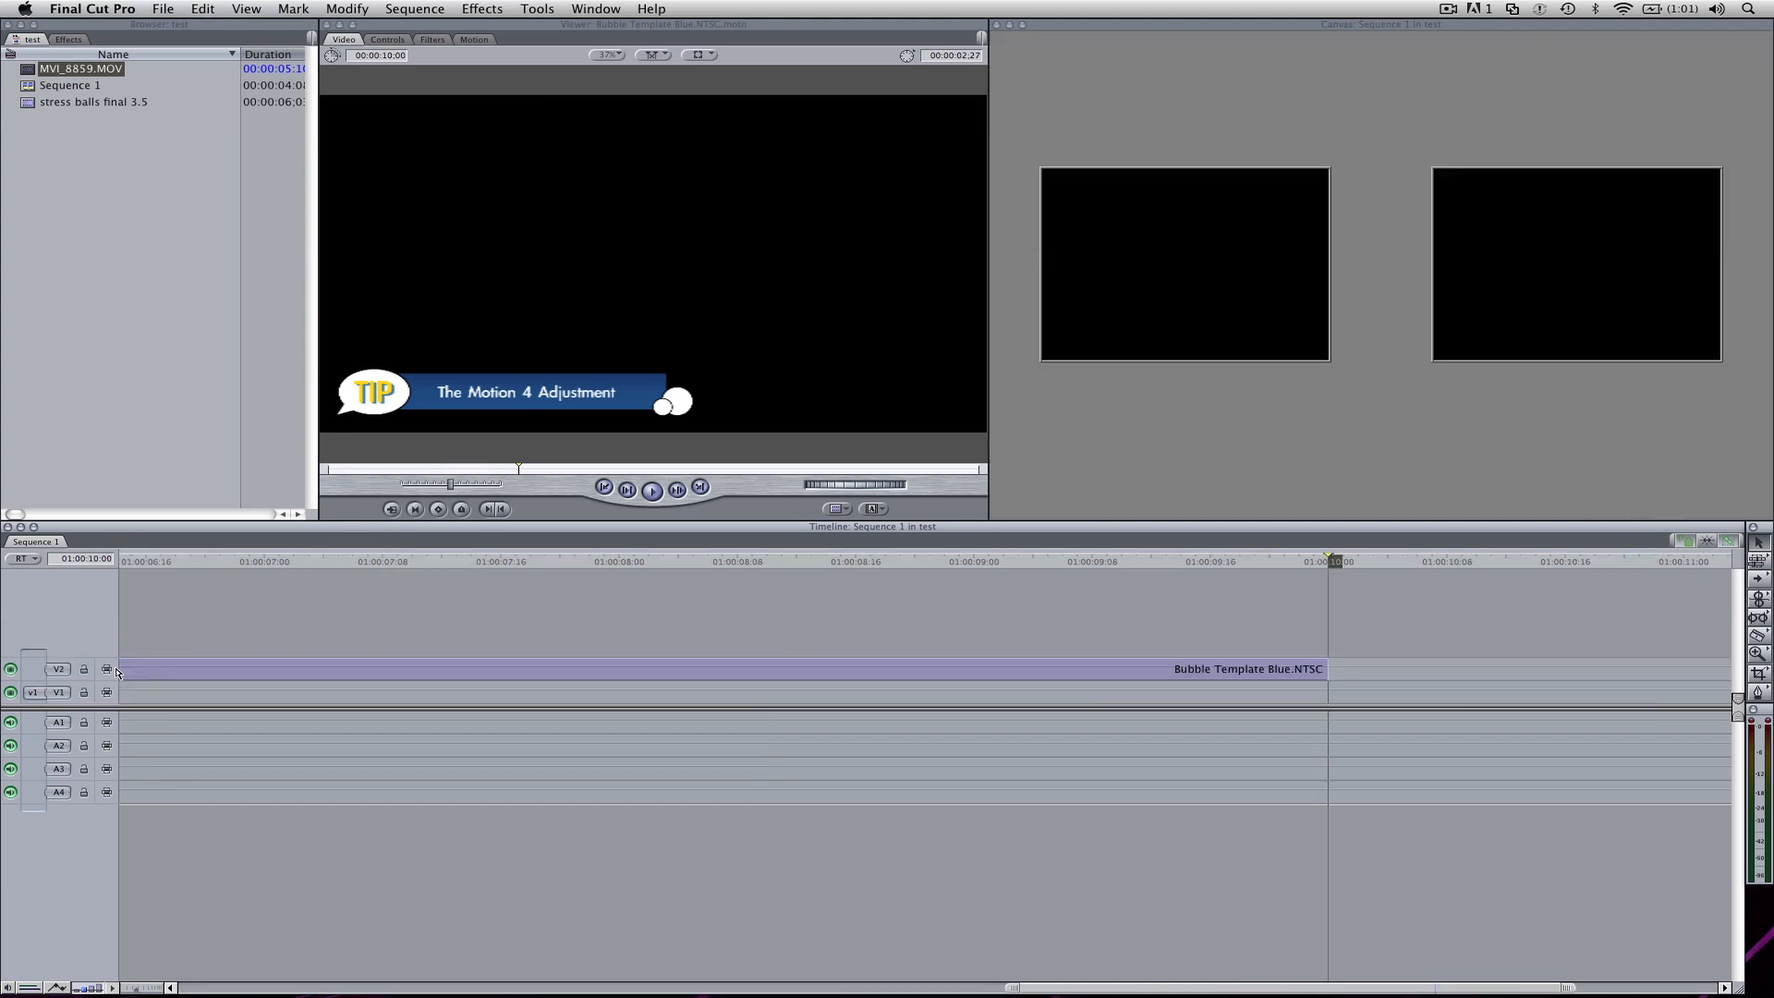
key(shift+z)
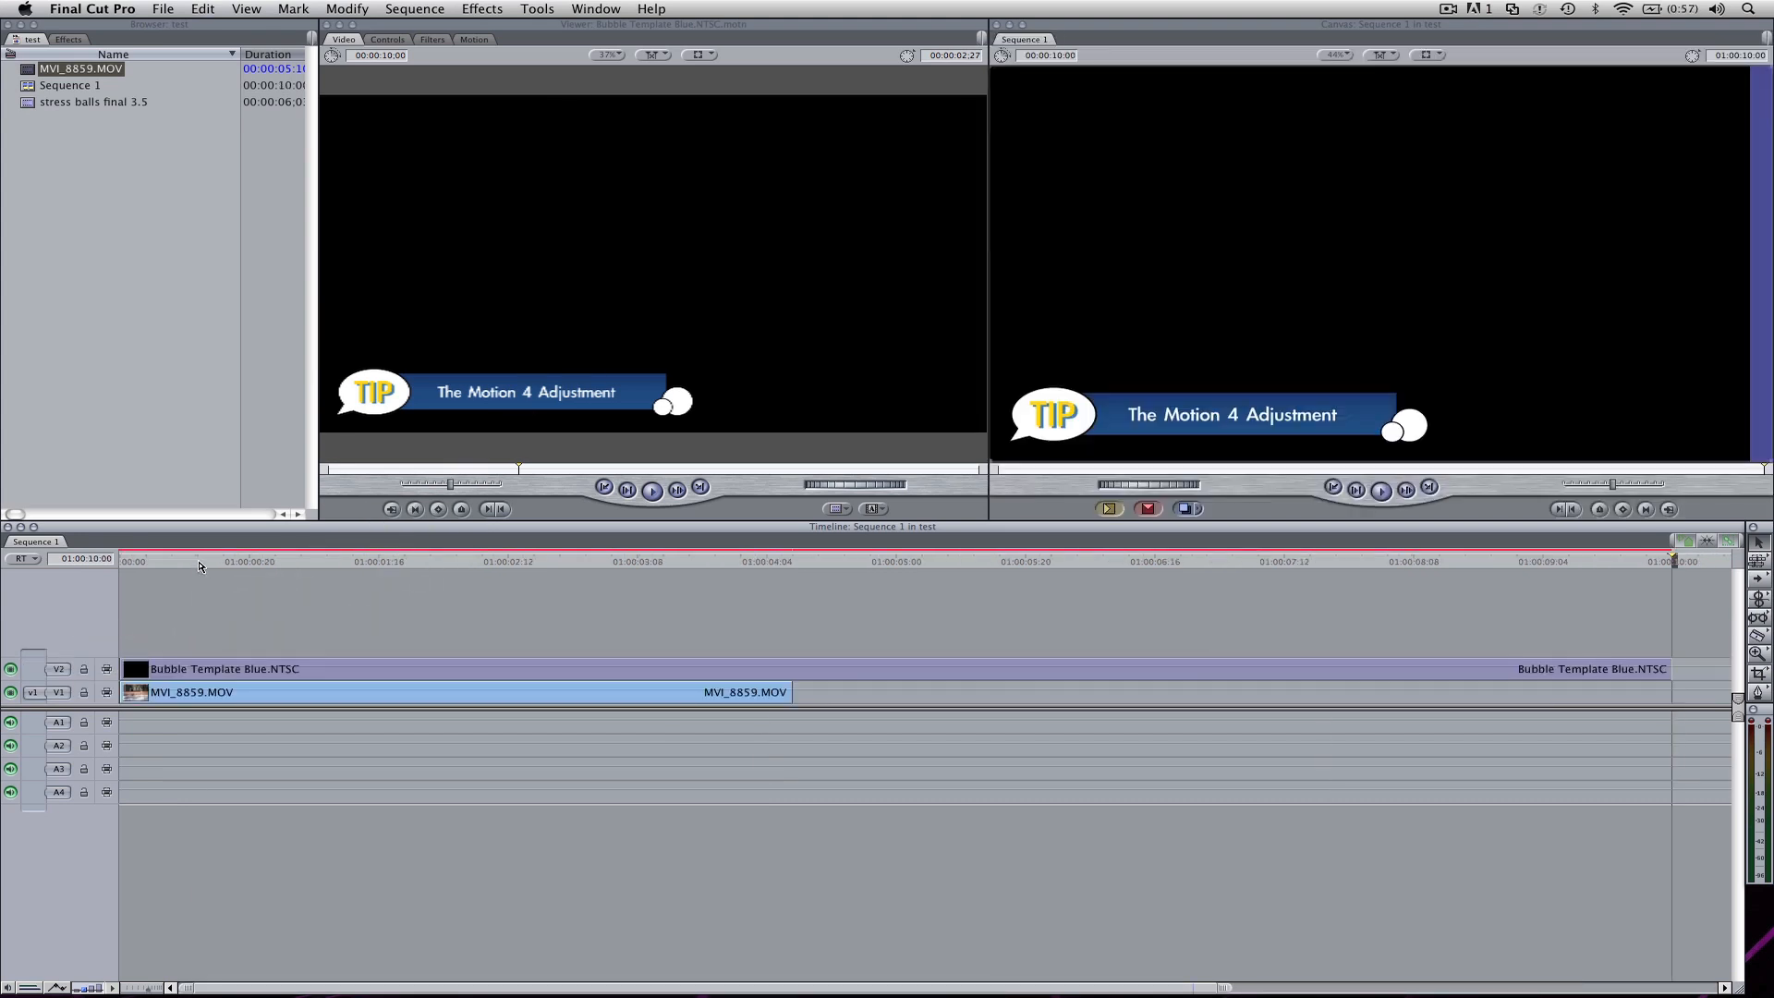
drag(200, 565, 418, 566)
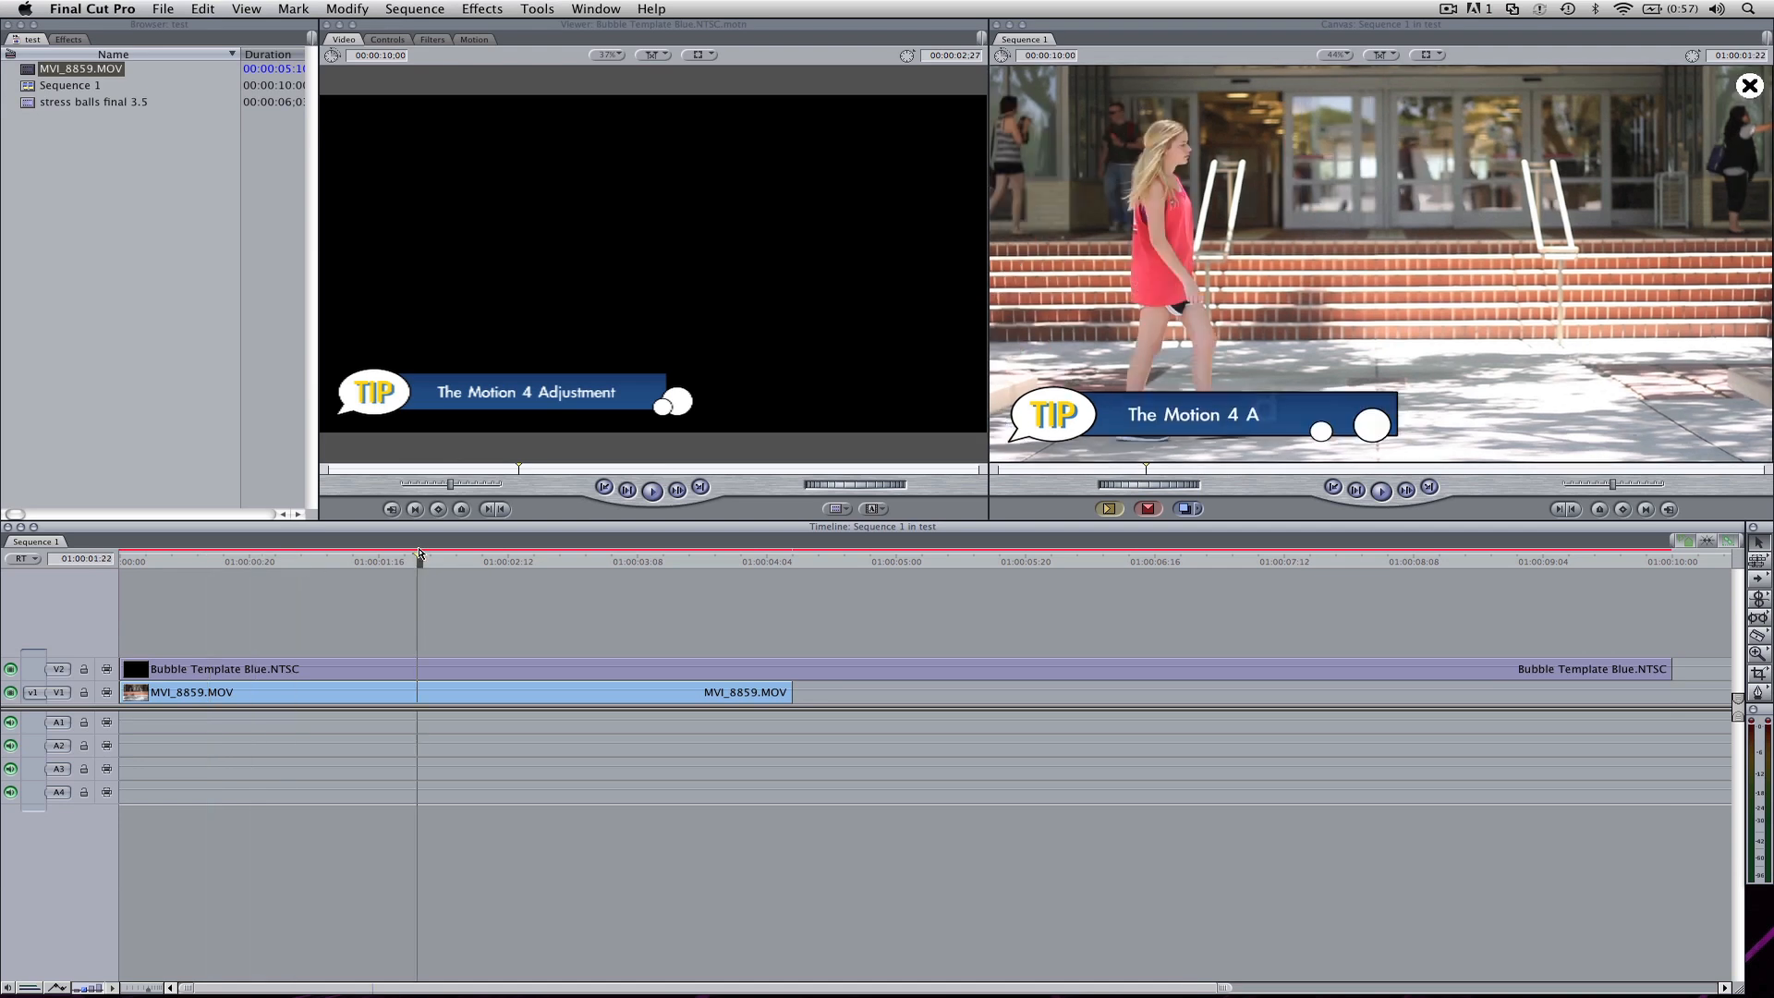
Step: Cut the bubble template clip at the end of MVI_8859.MOV and delete the excess part
click(792, 669)
key(a)
key(Delete)
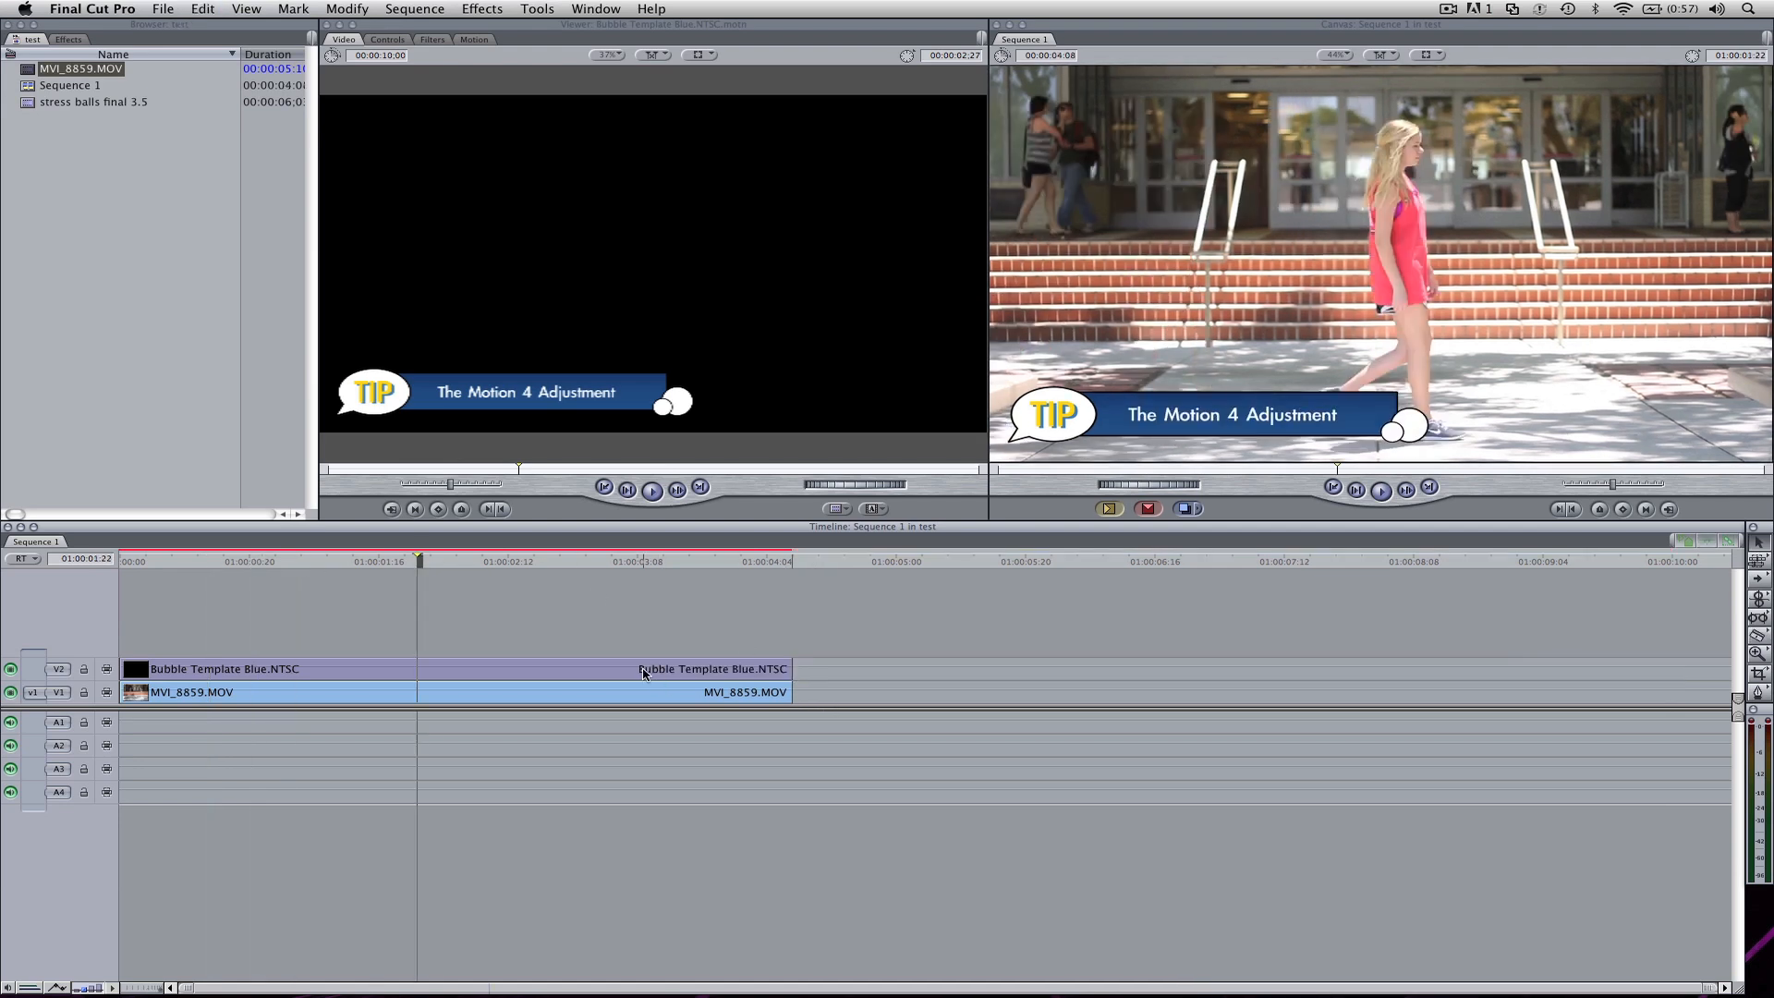
Step: Open the bubble template clip's text controls and change its main title to "New Edit Made Here"
double_click(644, 671)
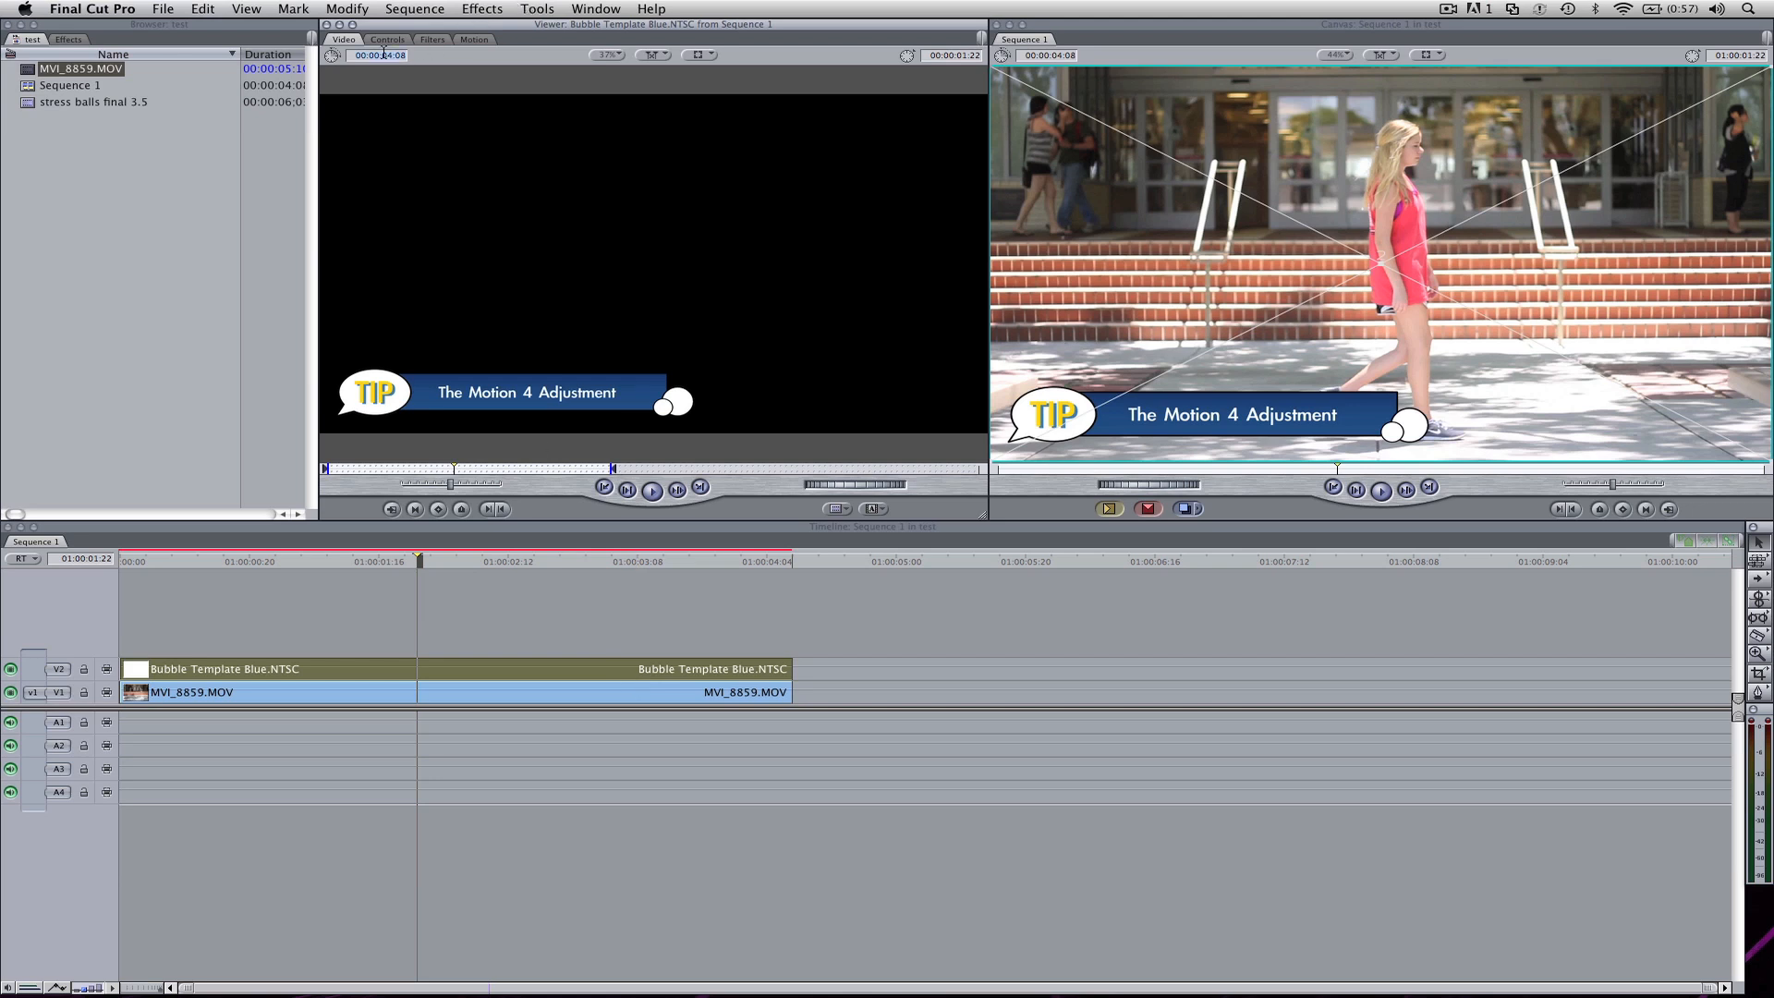
click(387, 40)
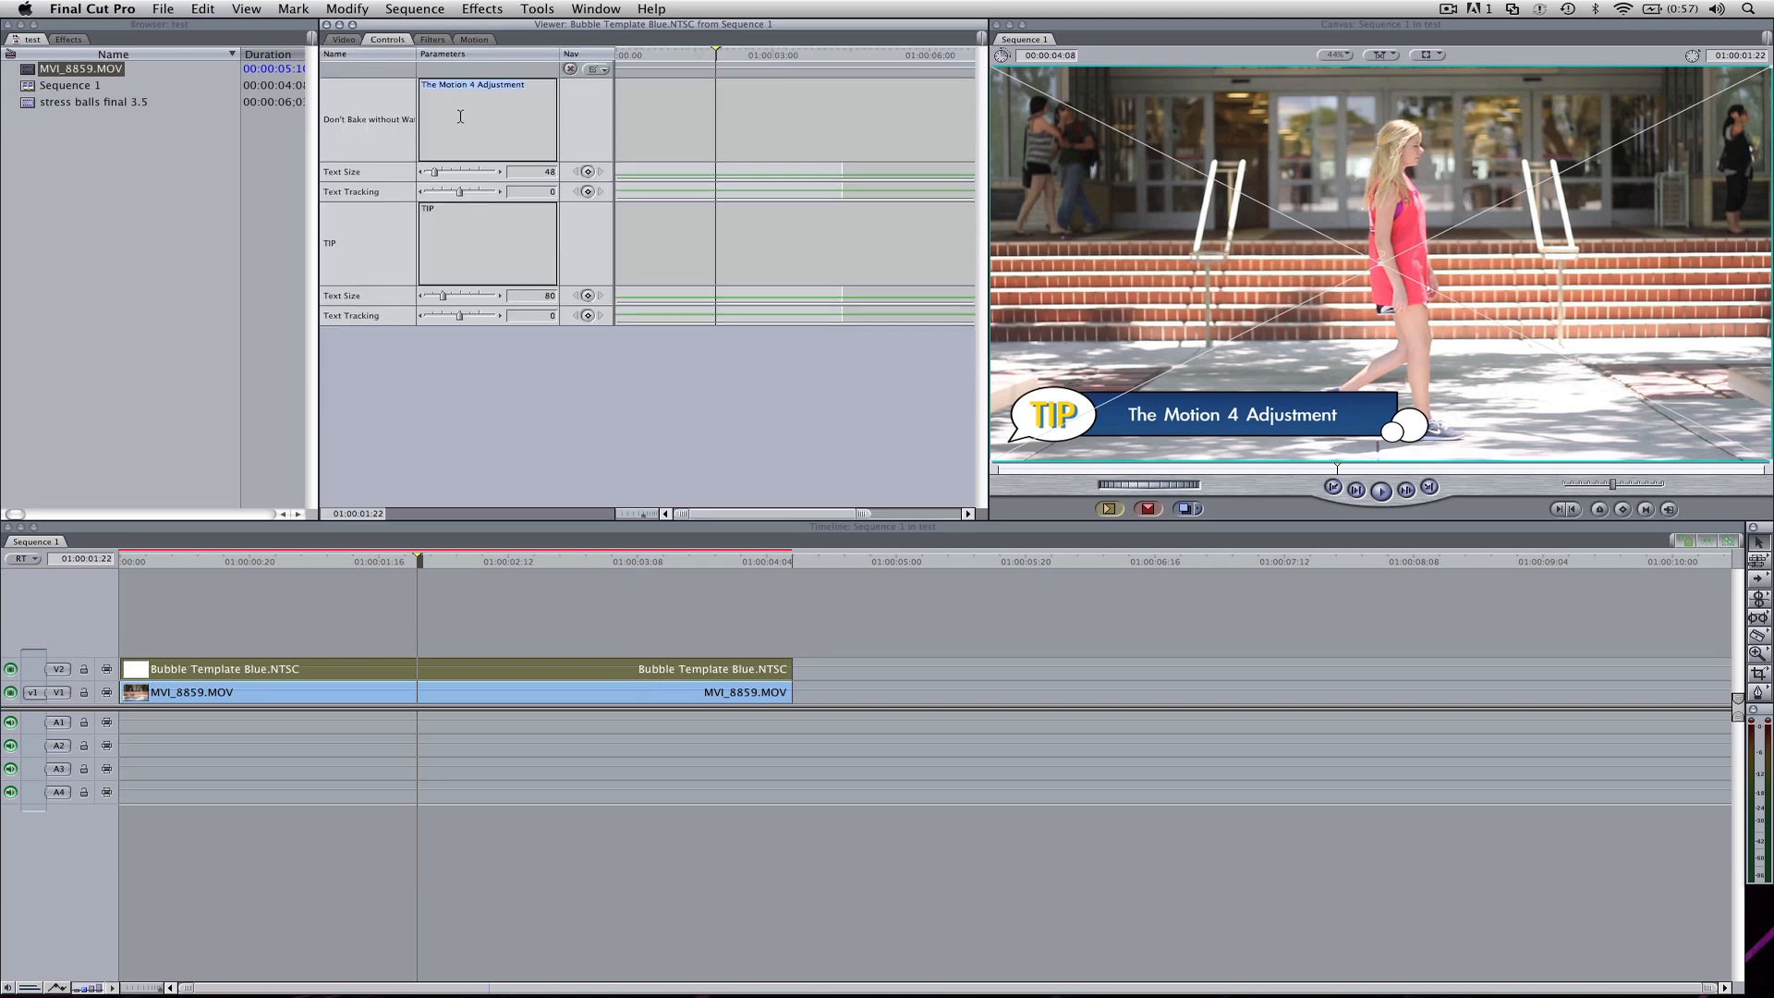
text(New Edit Made Here)
click(675, 607)
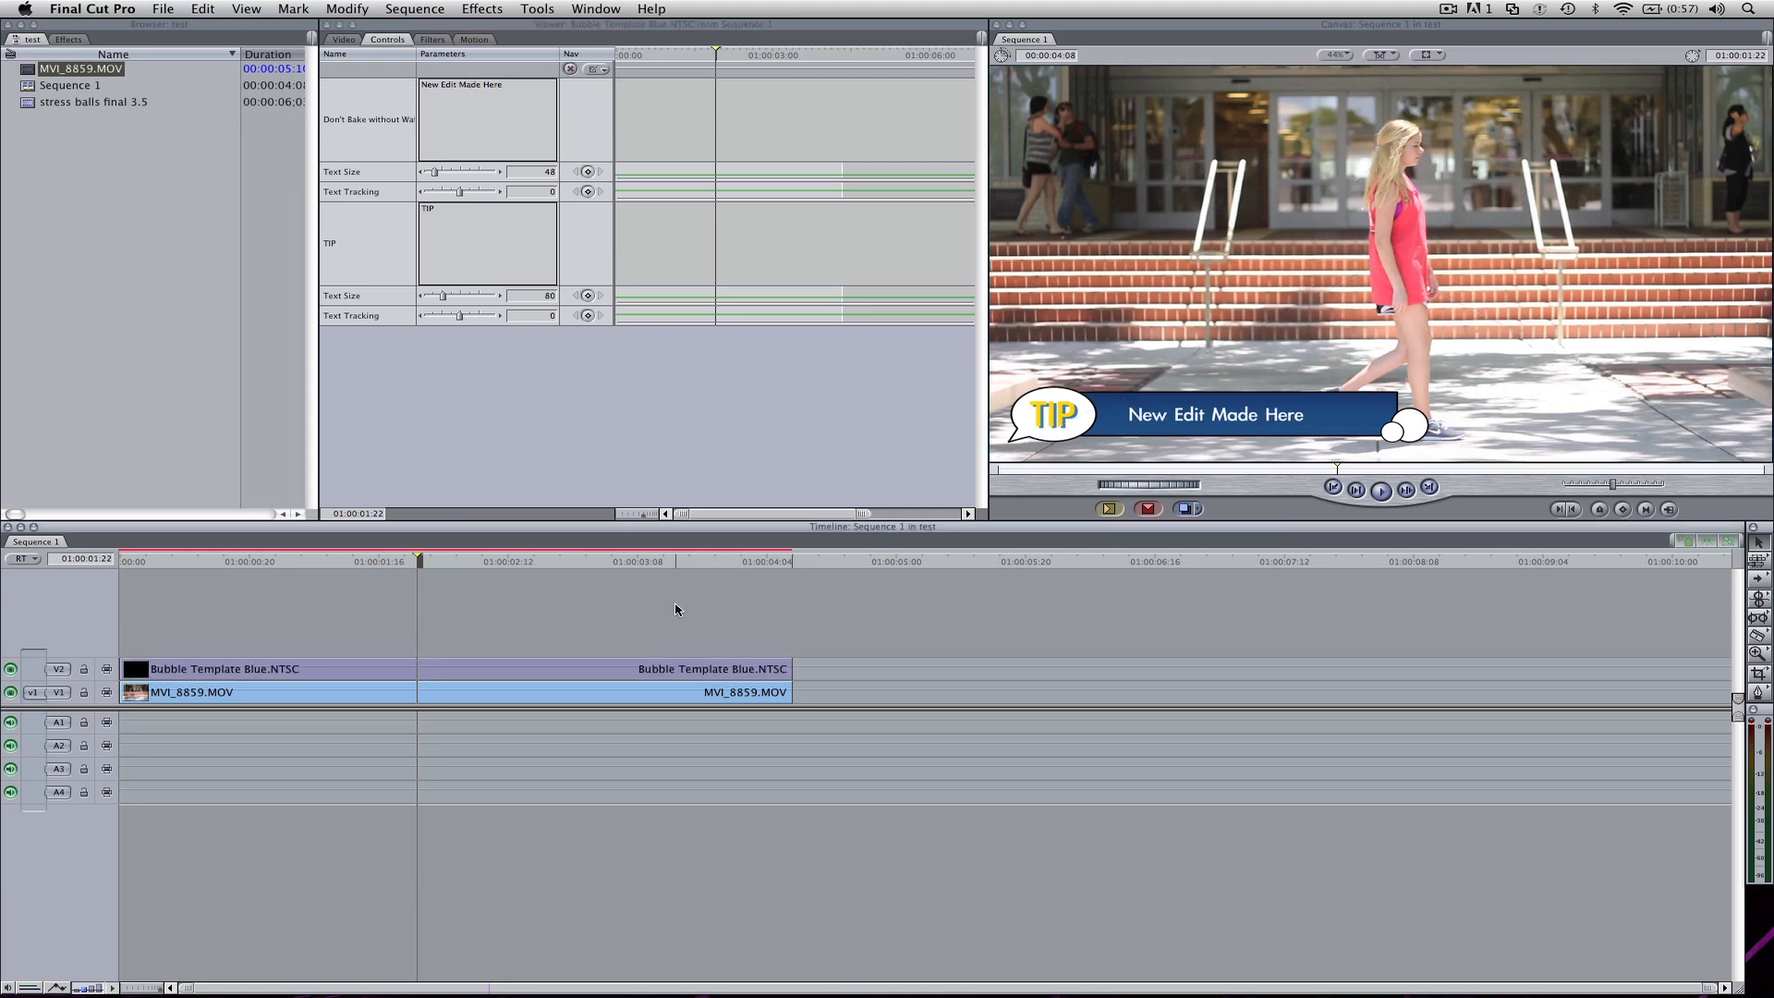
Step: Replace the bubble text "TIP" with "KING" and set its text size to 79
click(479, 268)
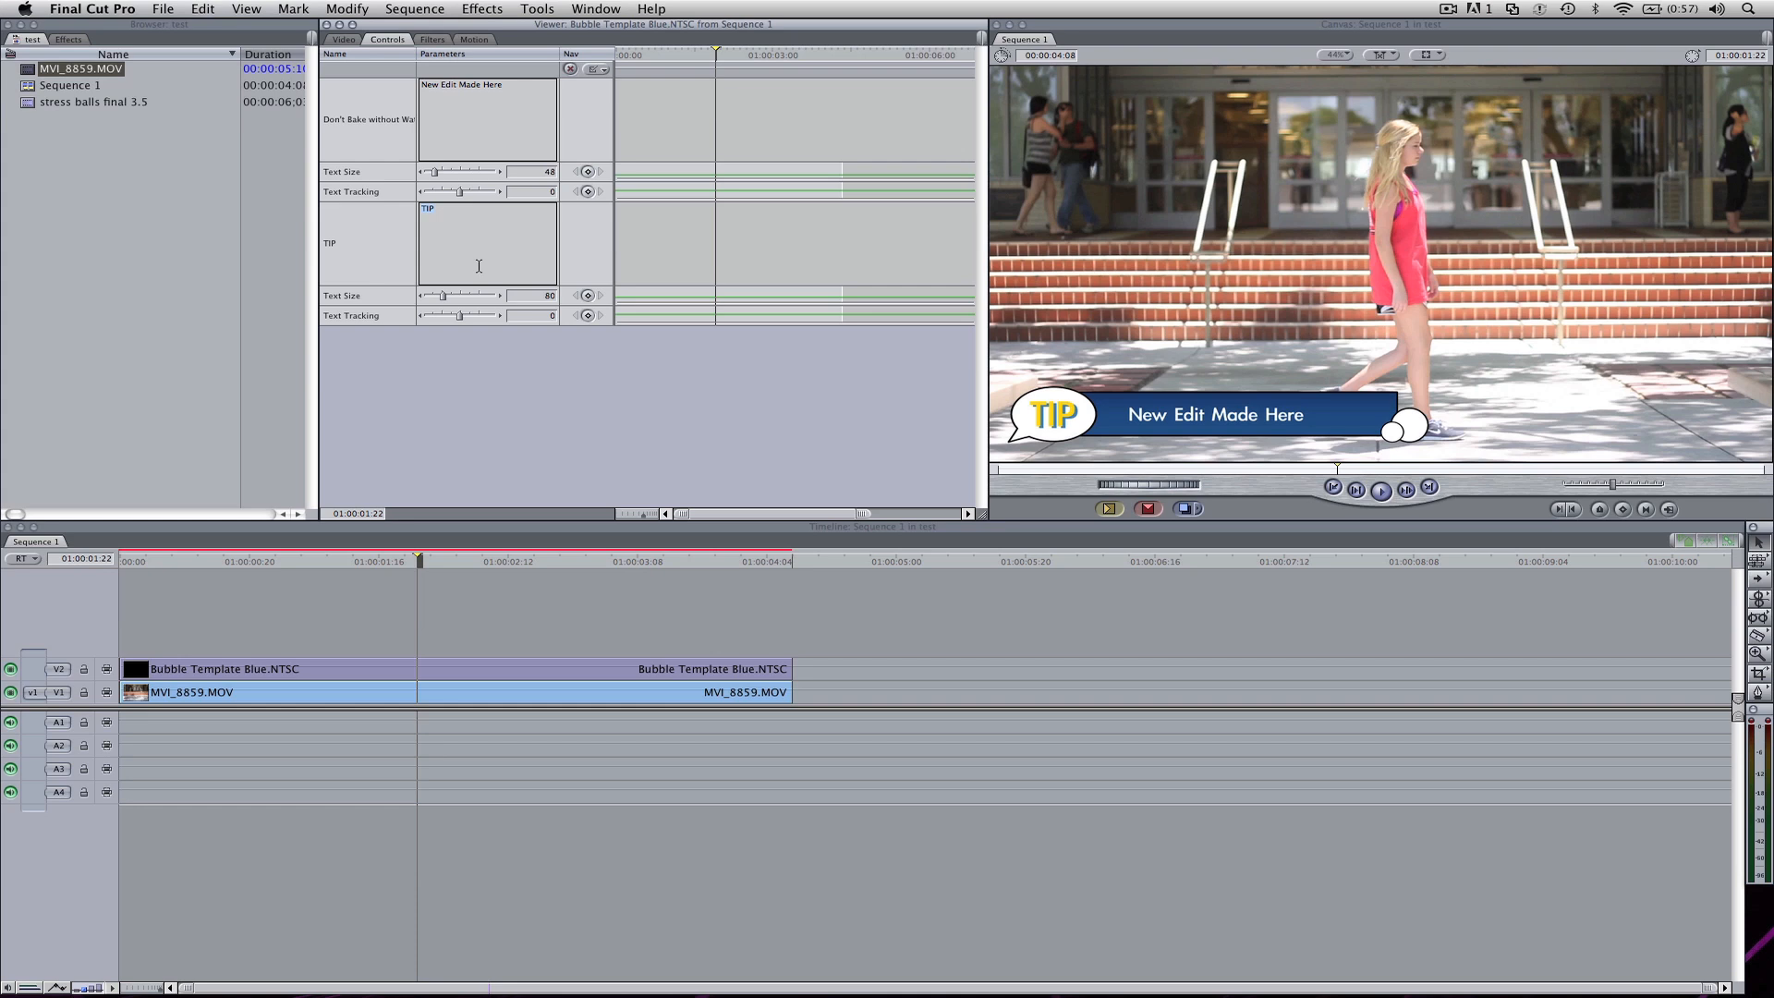
click(483, 576)
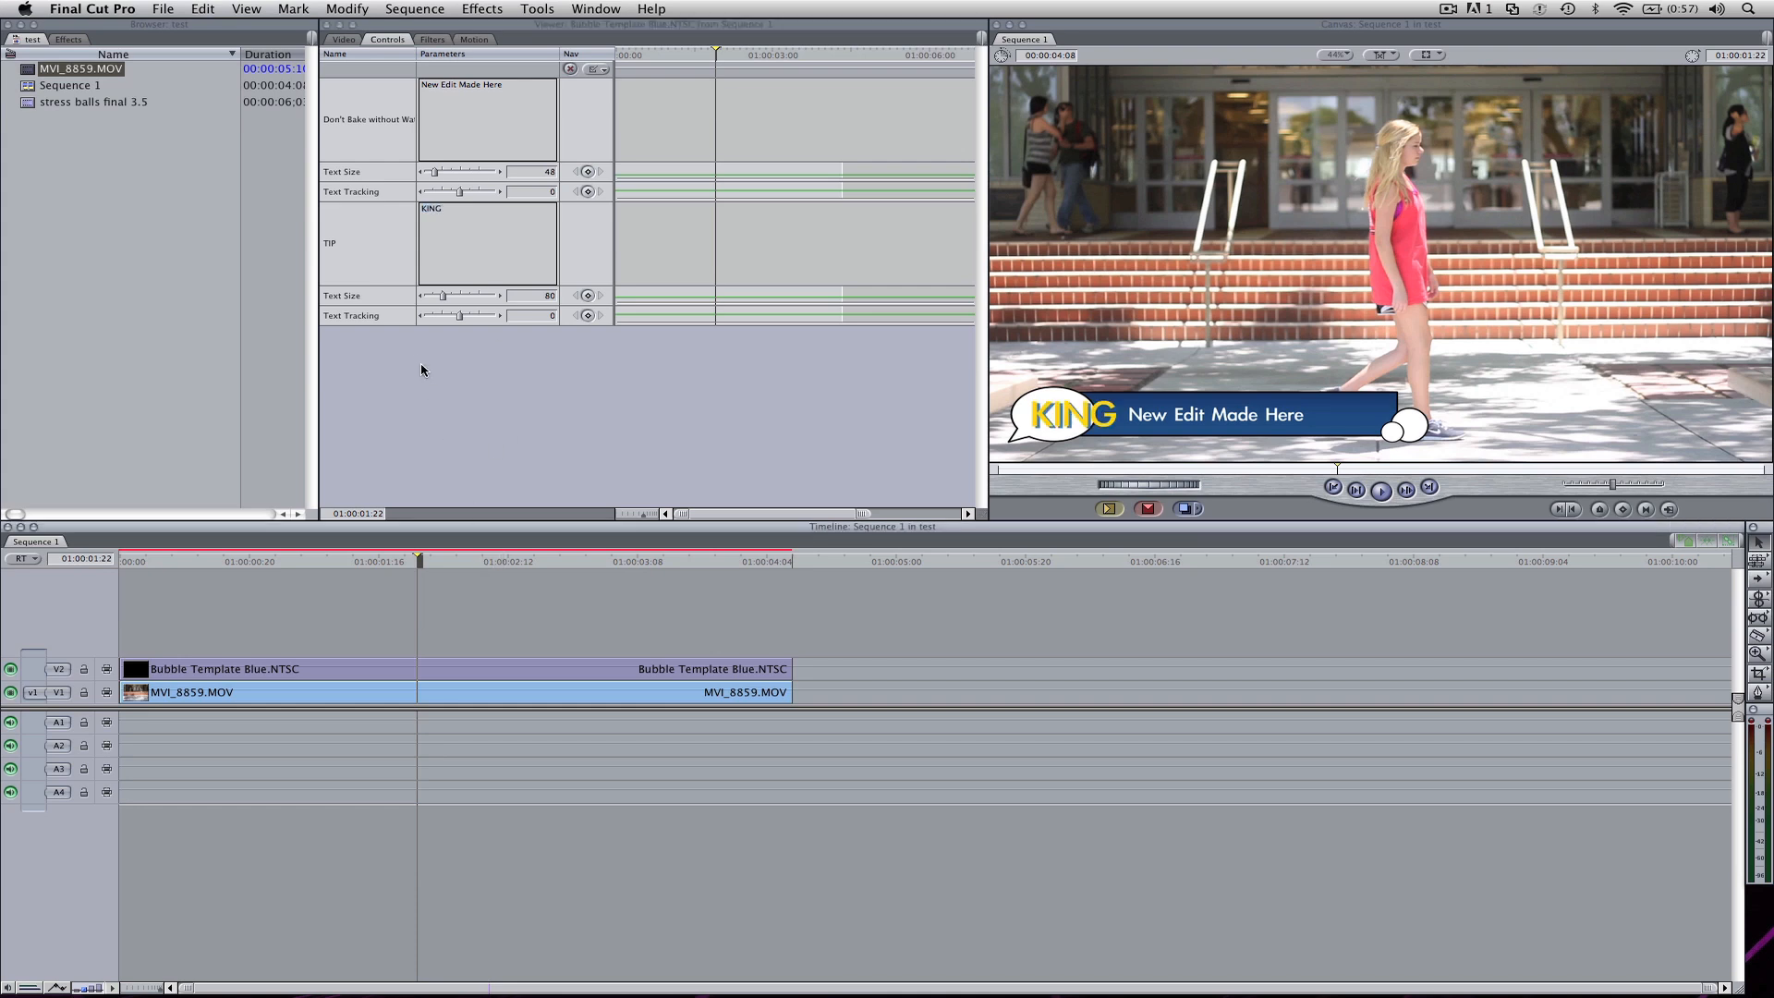
drag(443, 296, 444, 296)
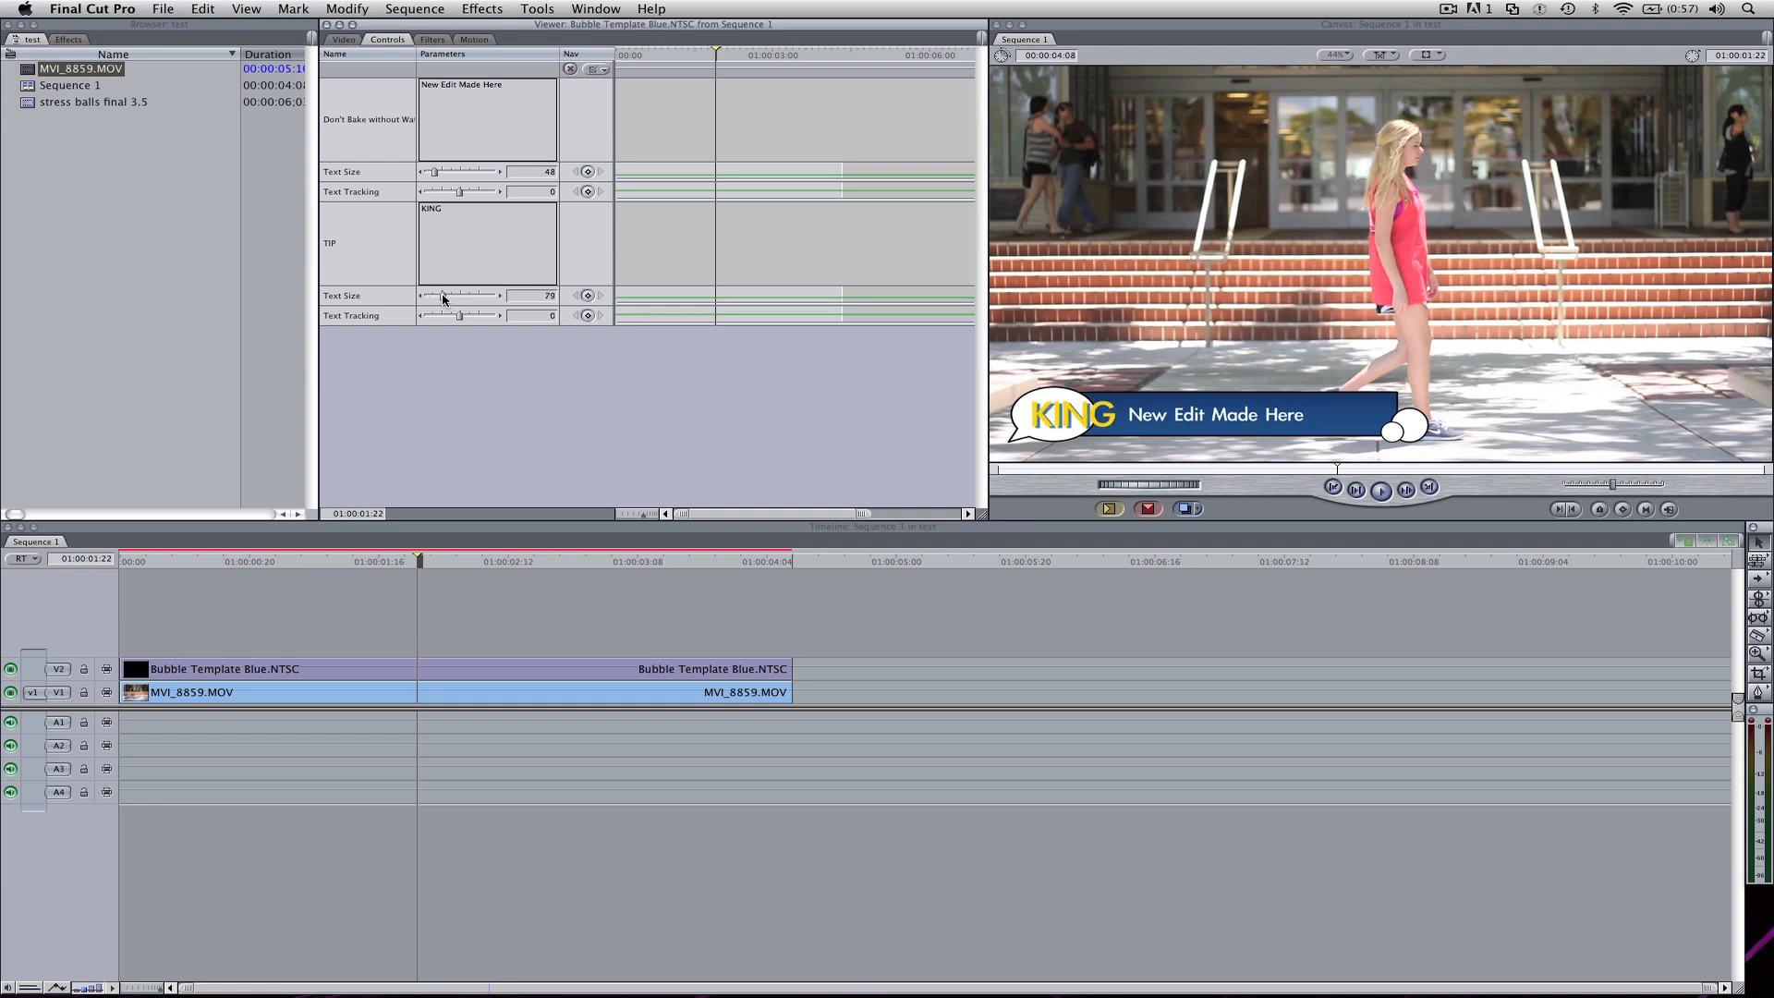
click(438, 566)
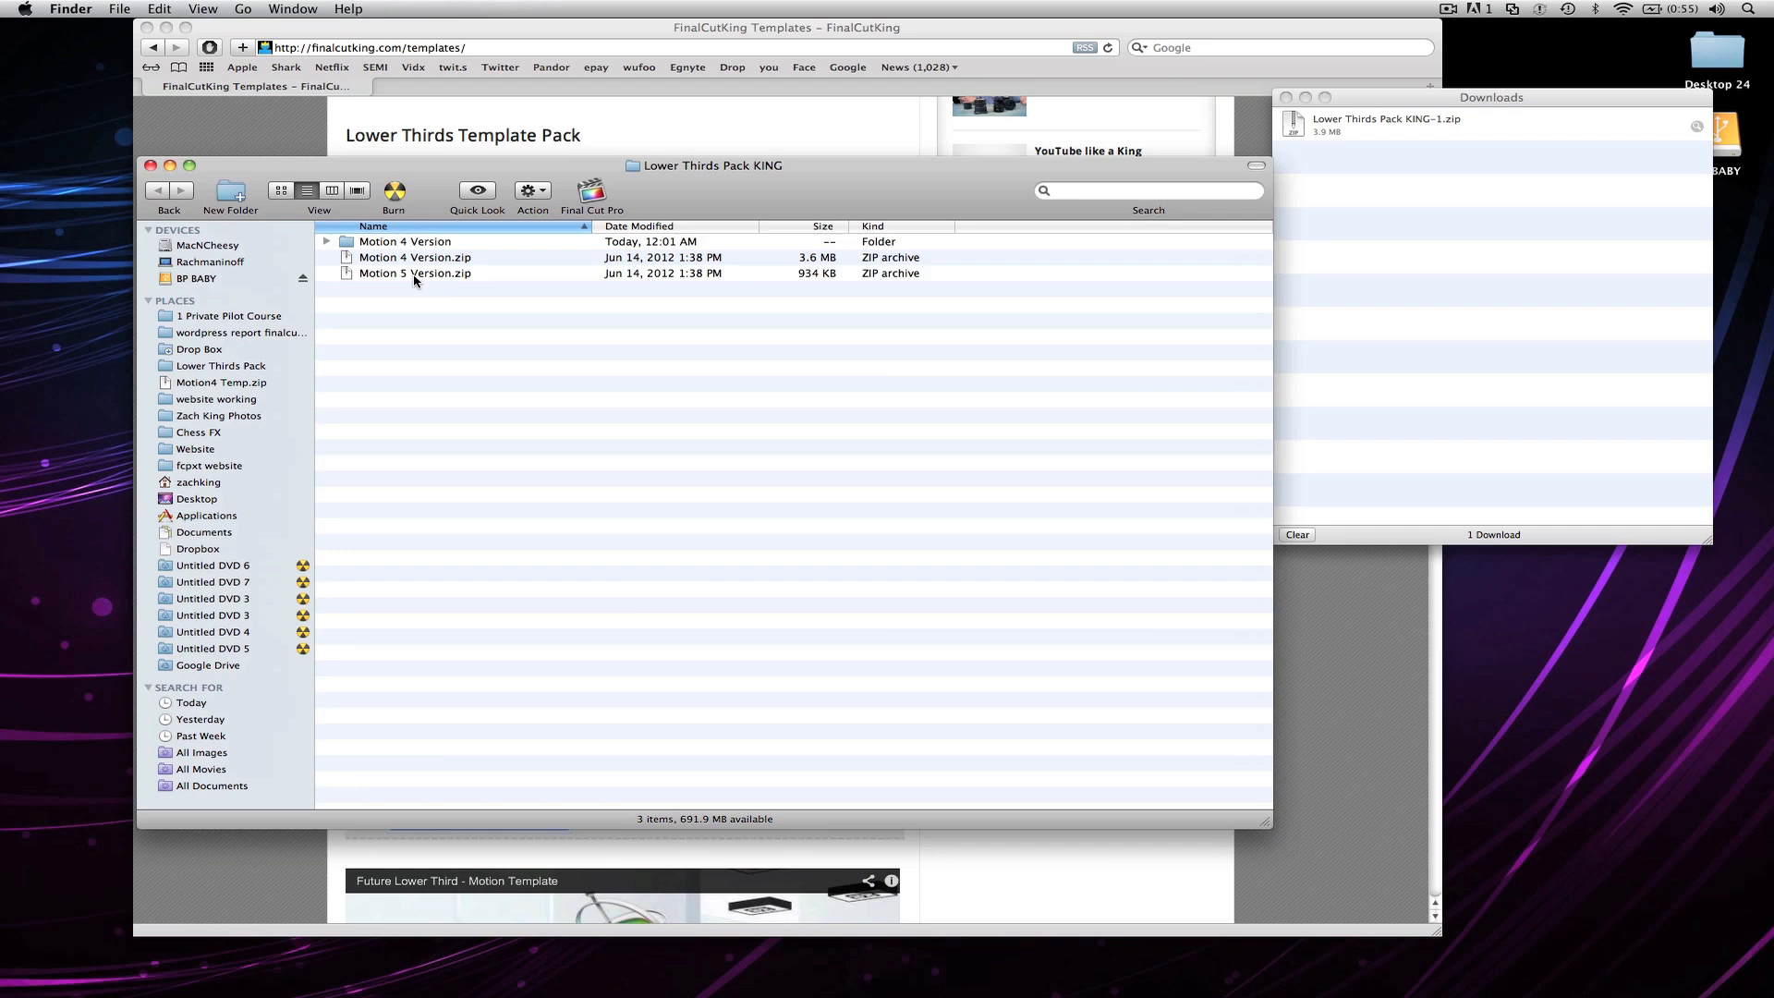
Step: Switch to Finder, extract Motion 5 Version.zip, and browse the lower thirds in the extracted folder
double_click(414, 273)
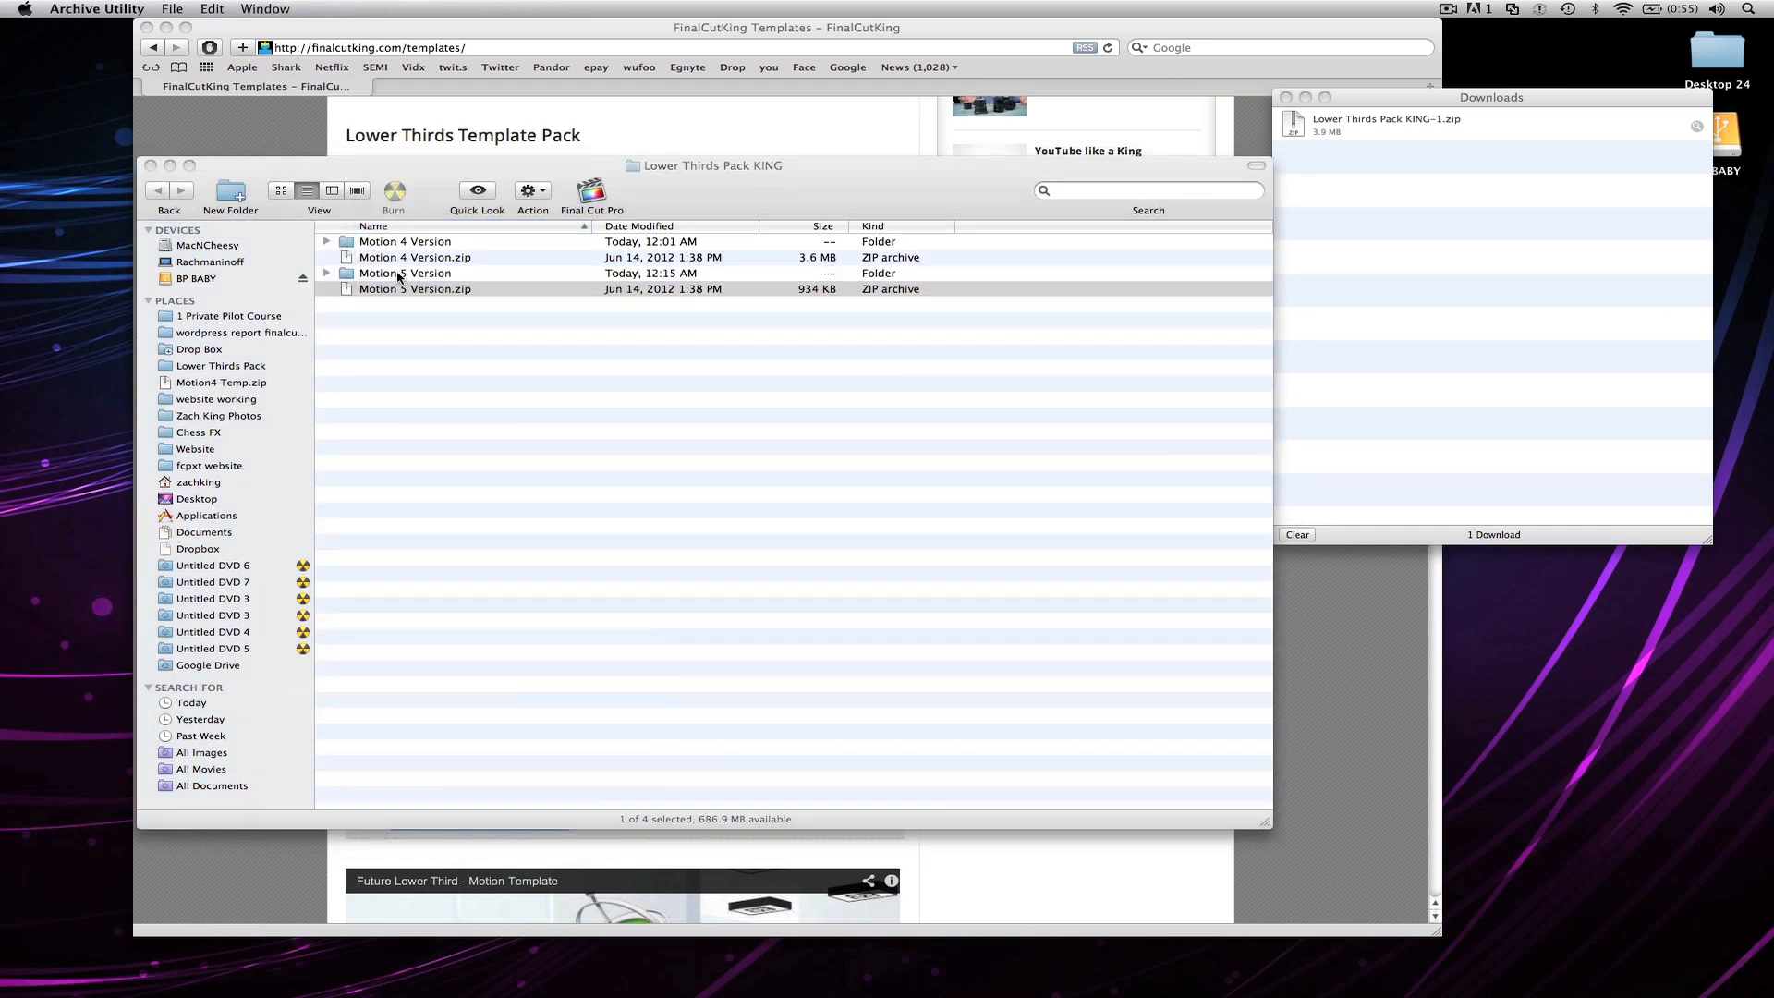
double_click(398, 273)
scroll(444, 554, down, 10)
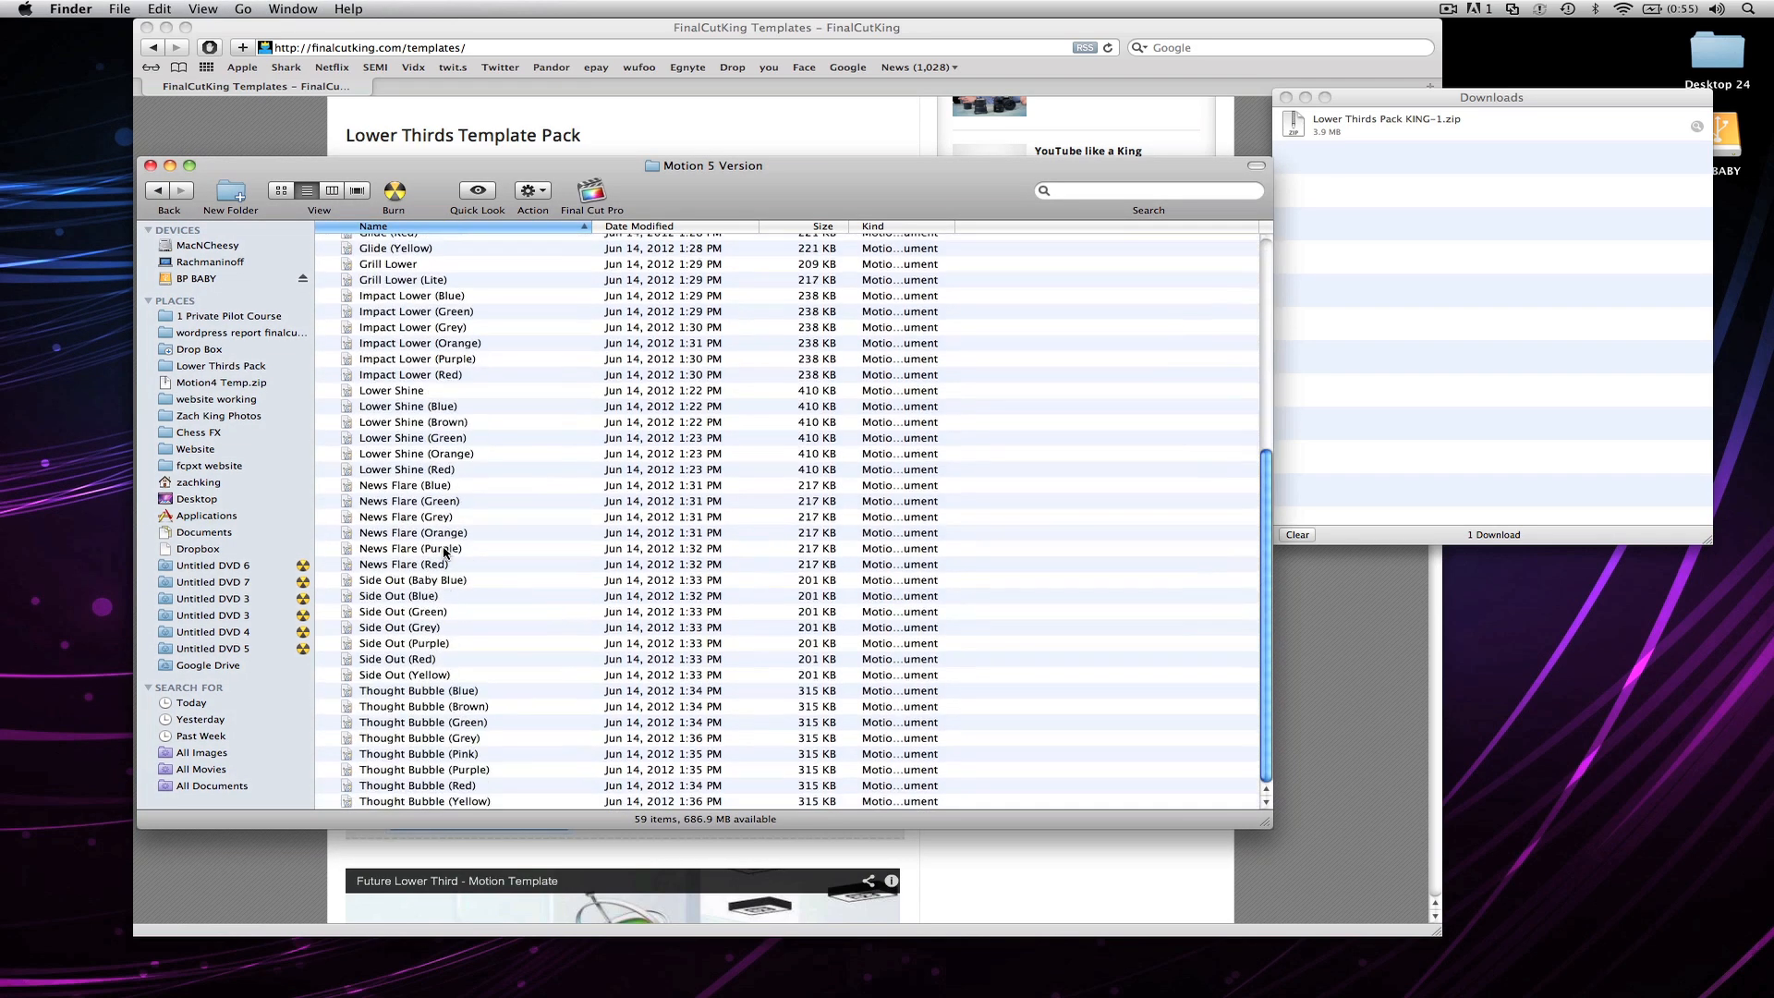
scroll(444, 553, up, 10)
scroll(443, 553, down, 1)
scroll(443, 554, down, 1)
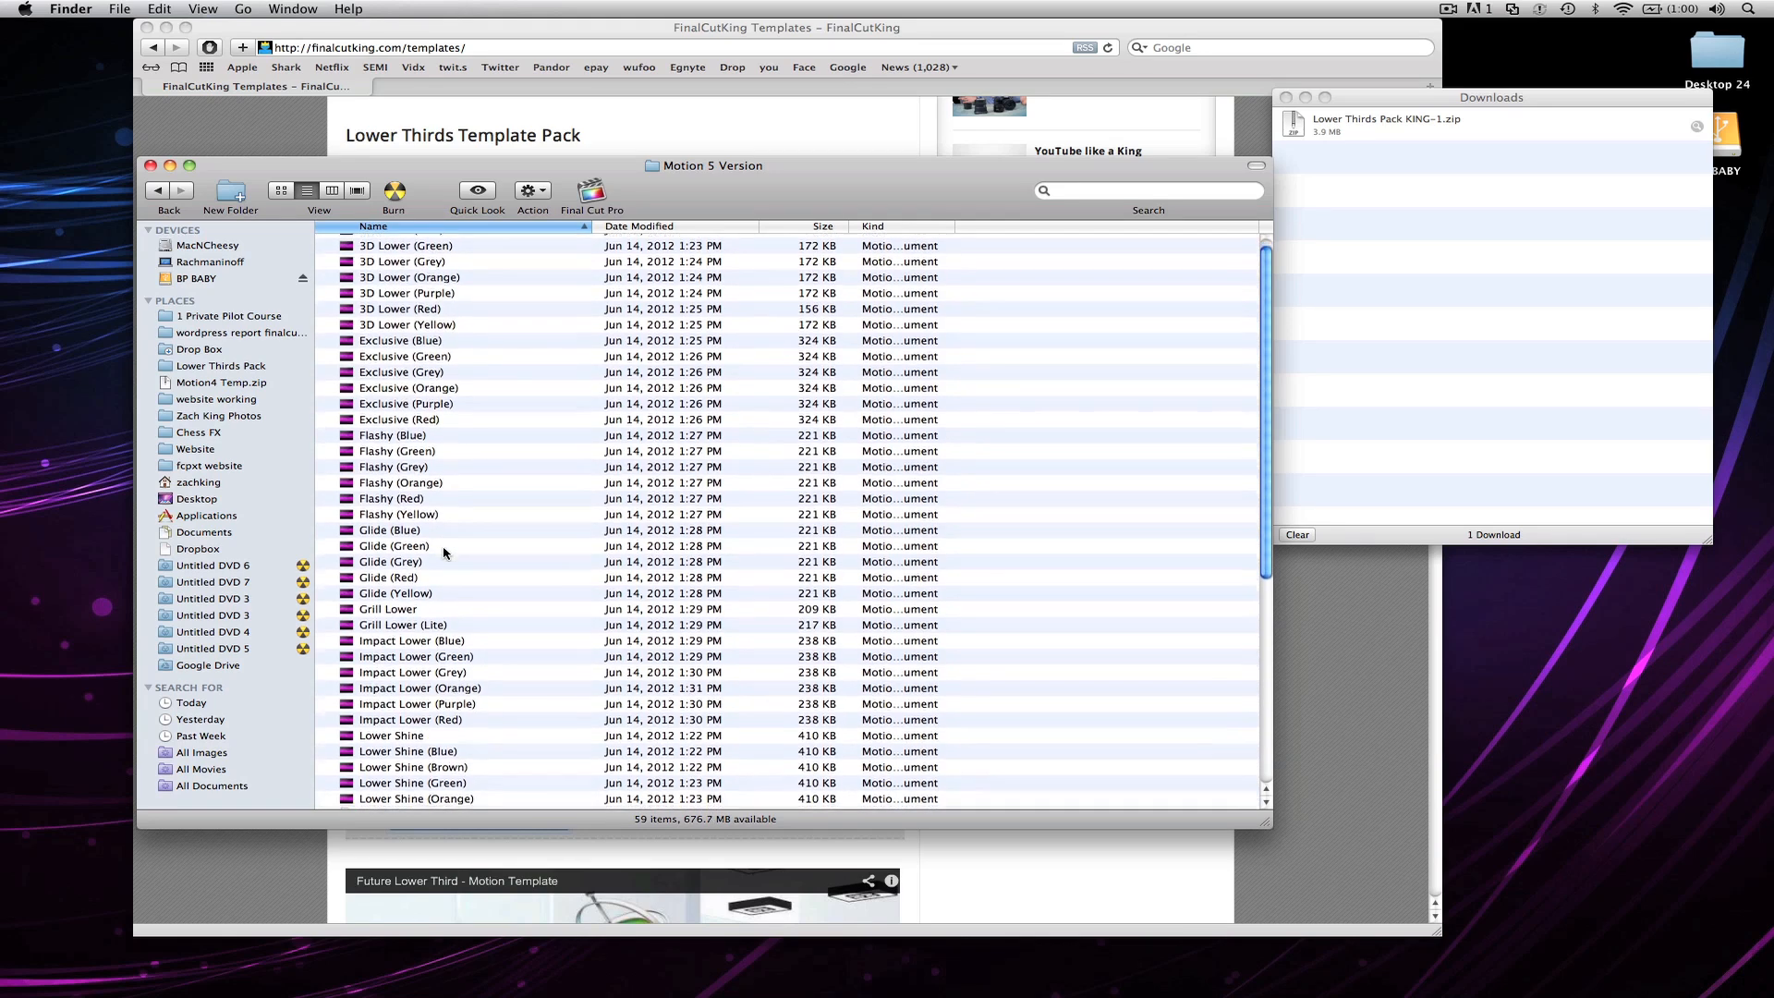
Step: Open the Impact Lower (Green) project with Motion 5.0.7
right_click(442, 657)
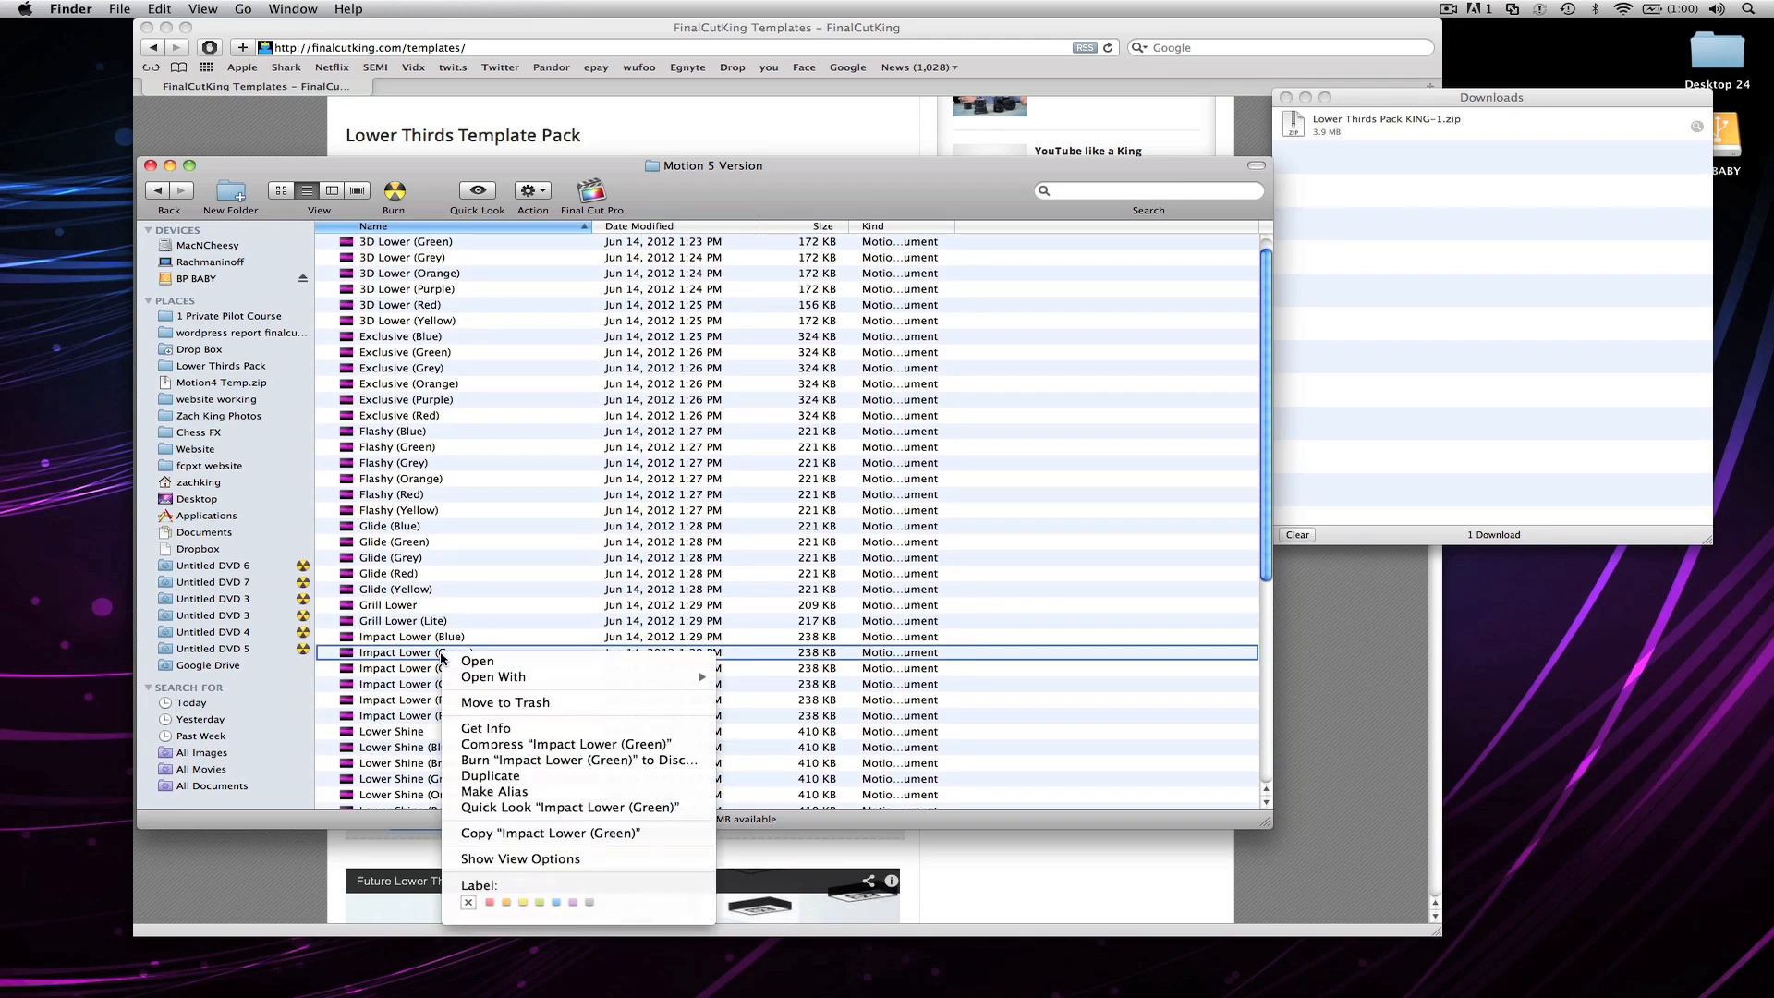
mouse_move(707, 679)
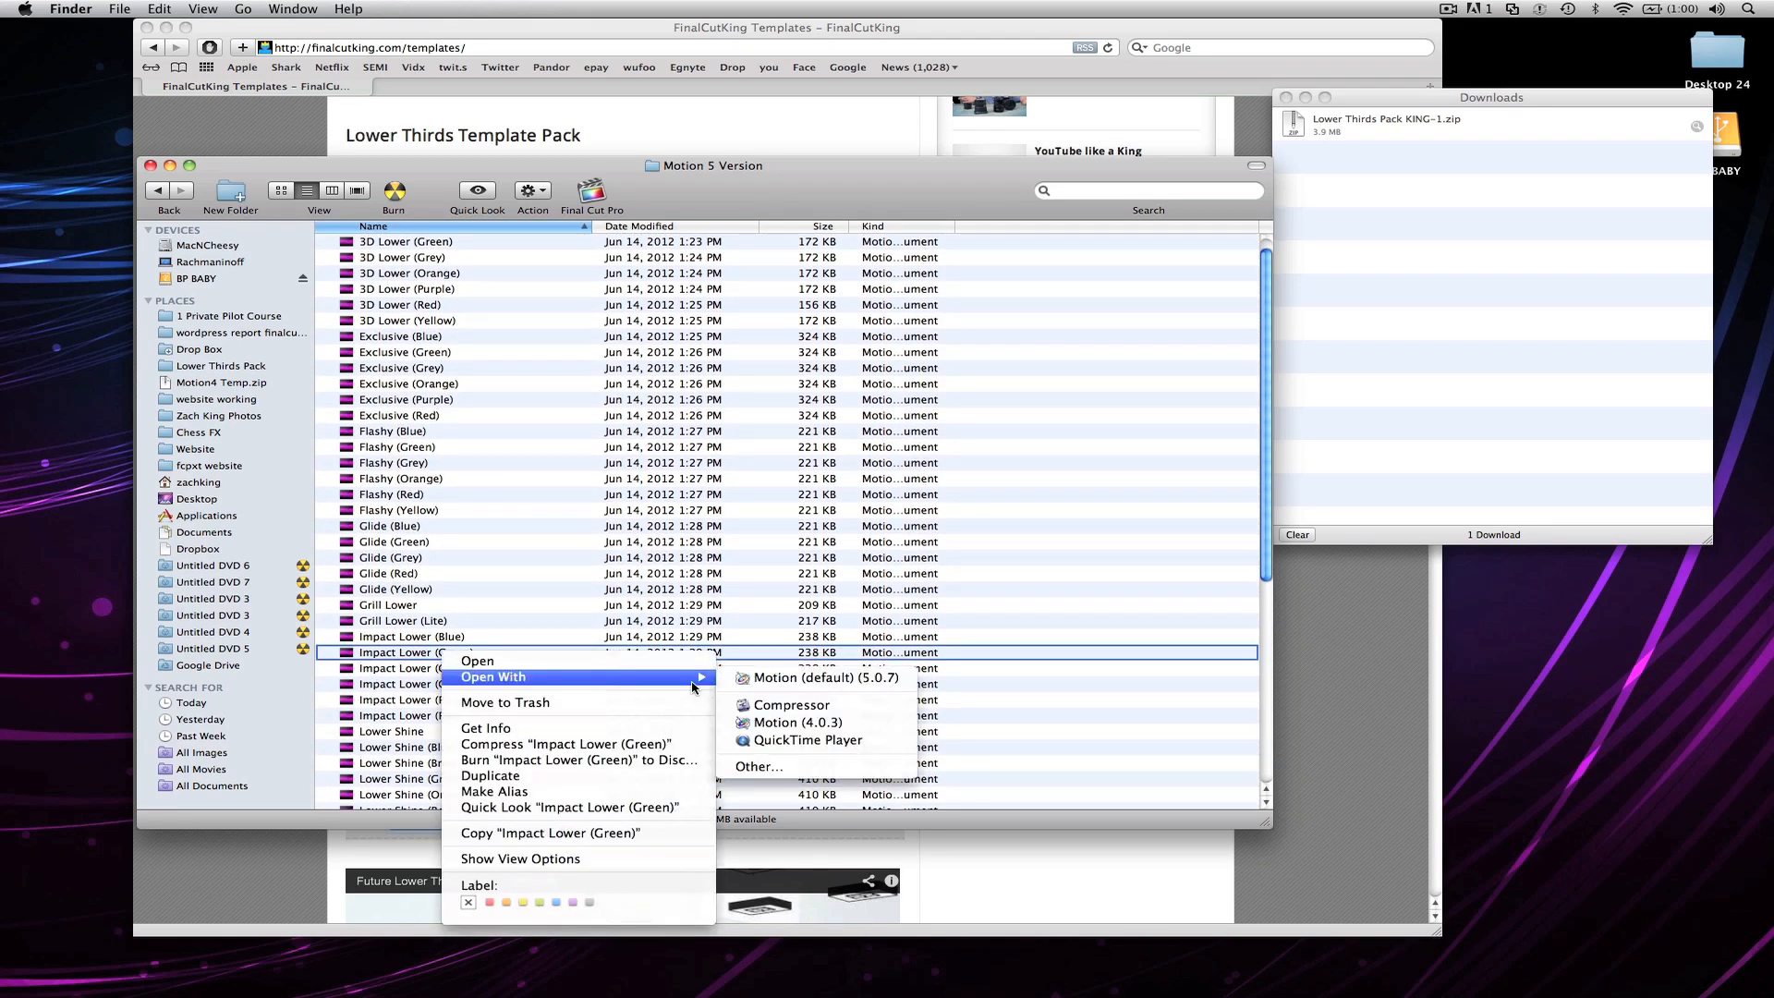
click(786, 678)
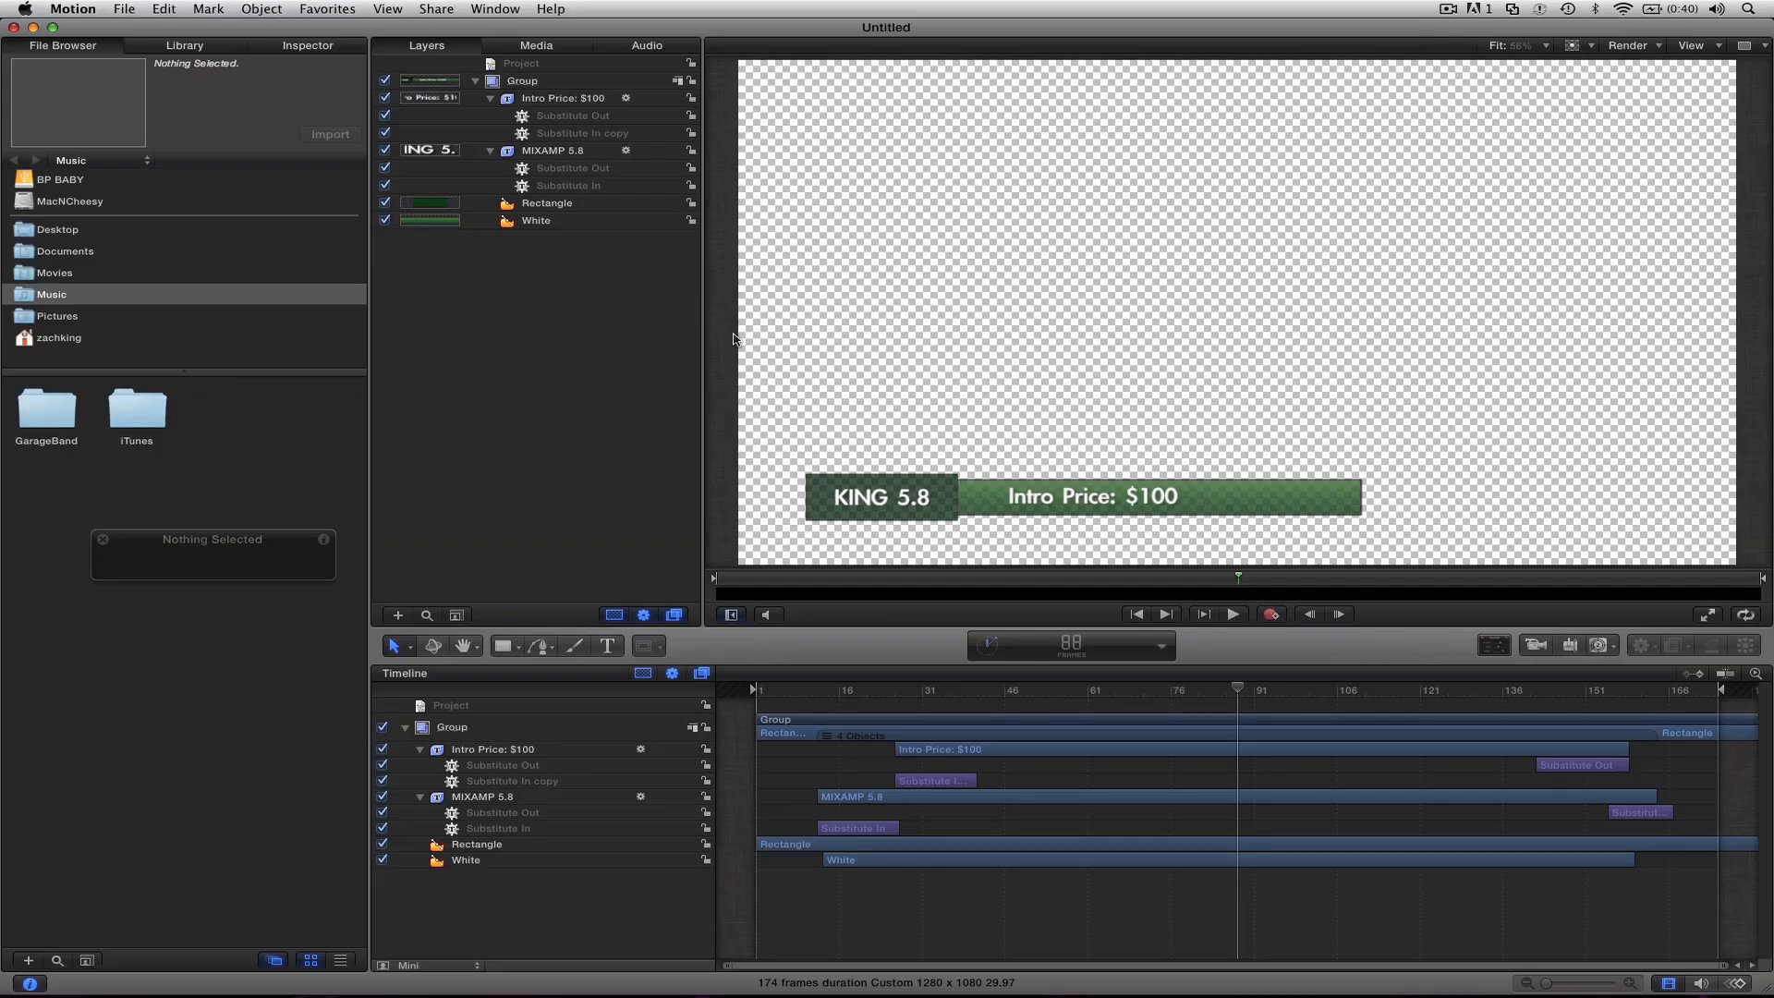
Step: Replace the "KING 5.8" text in the dark box of the lower third with the presenter's full name
double_click(860, 500)
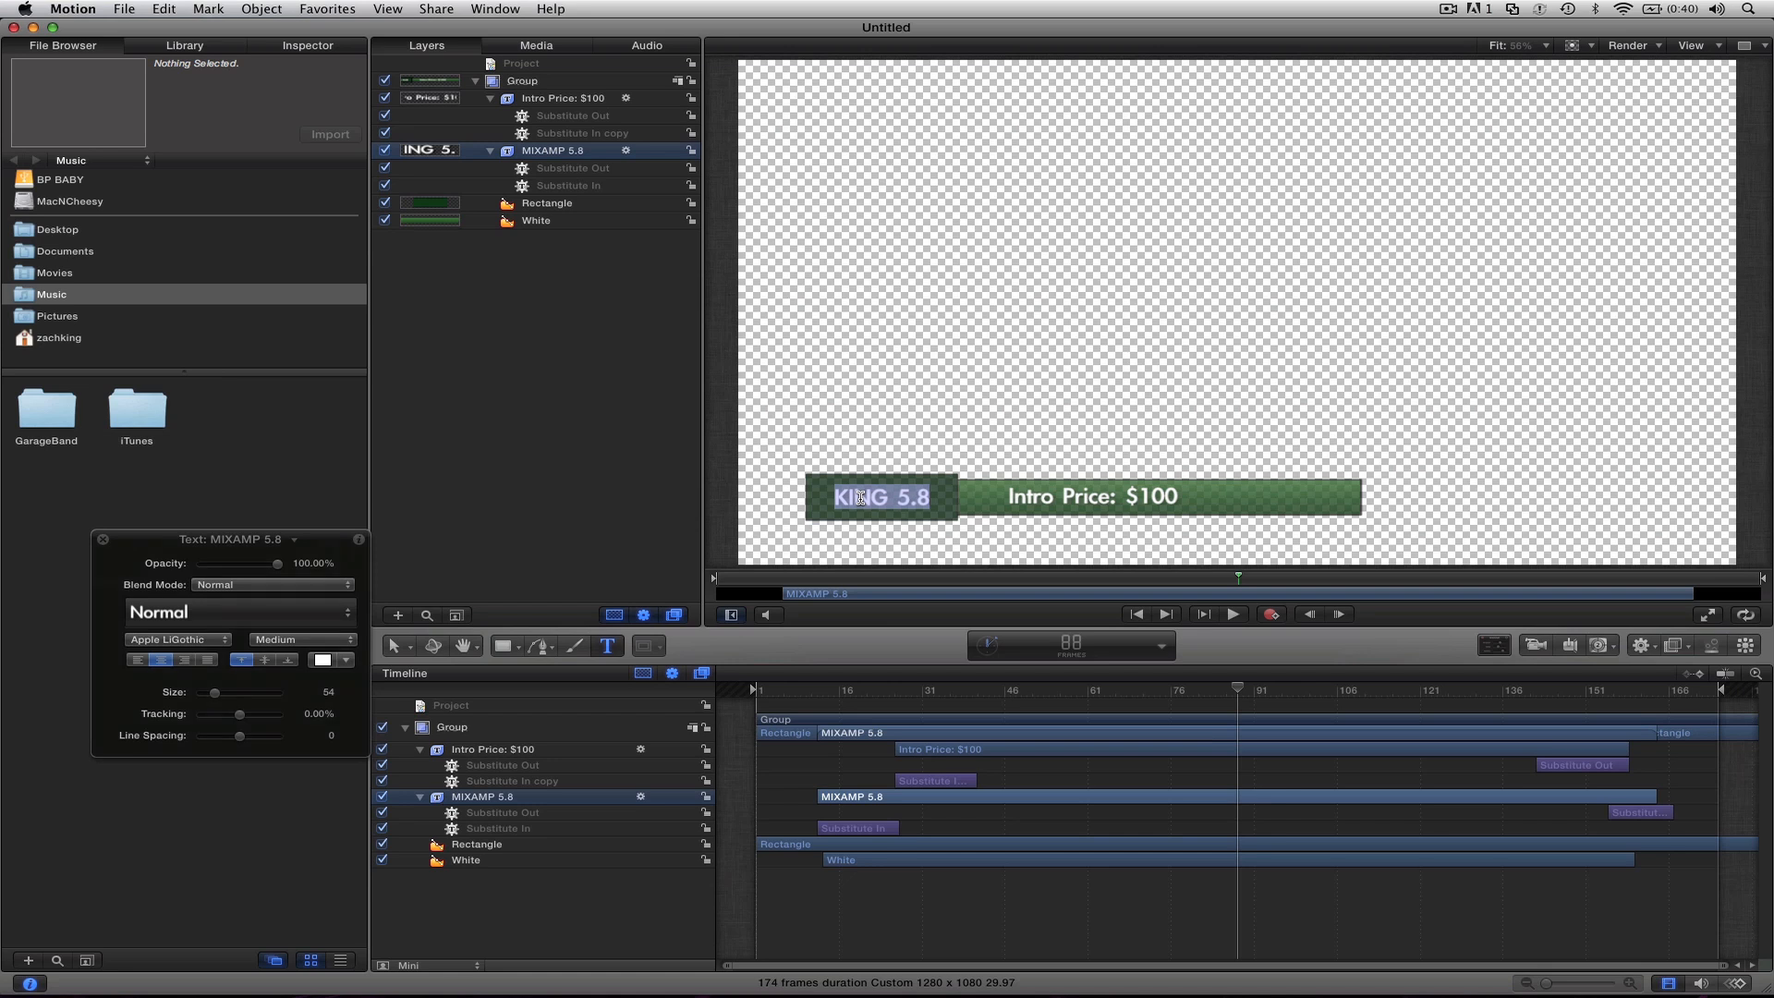
text(ZACH KING)
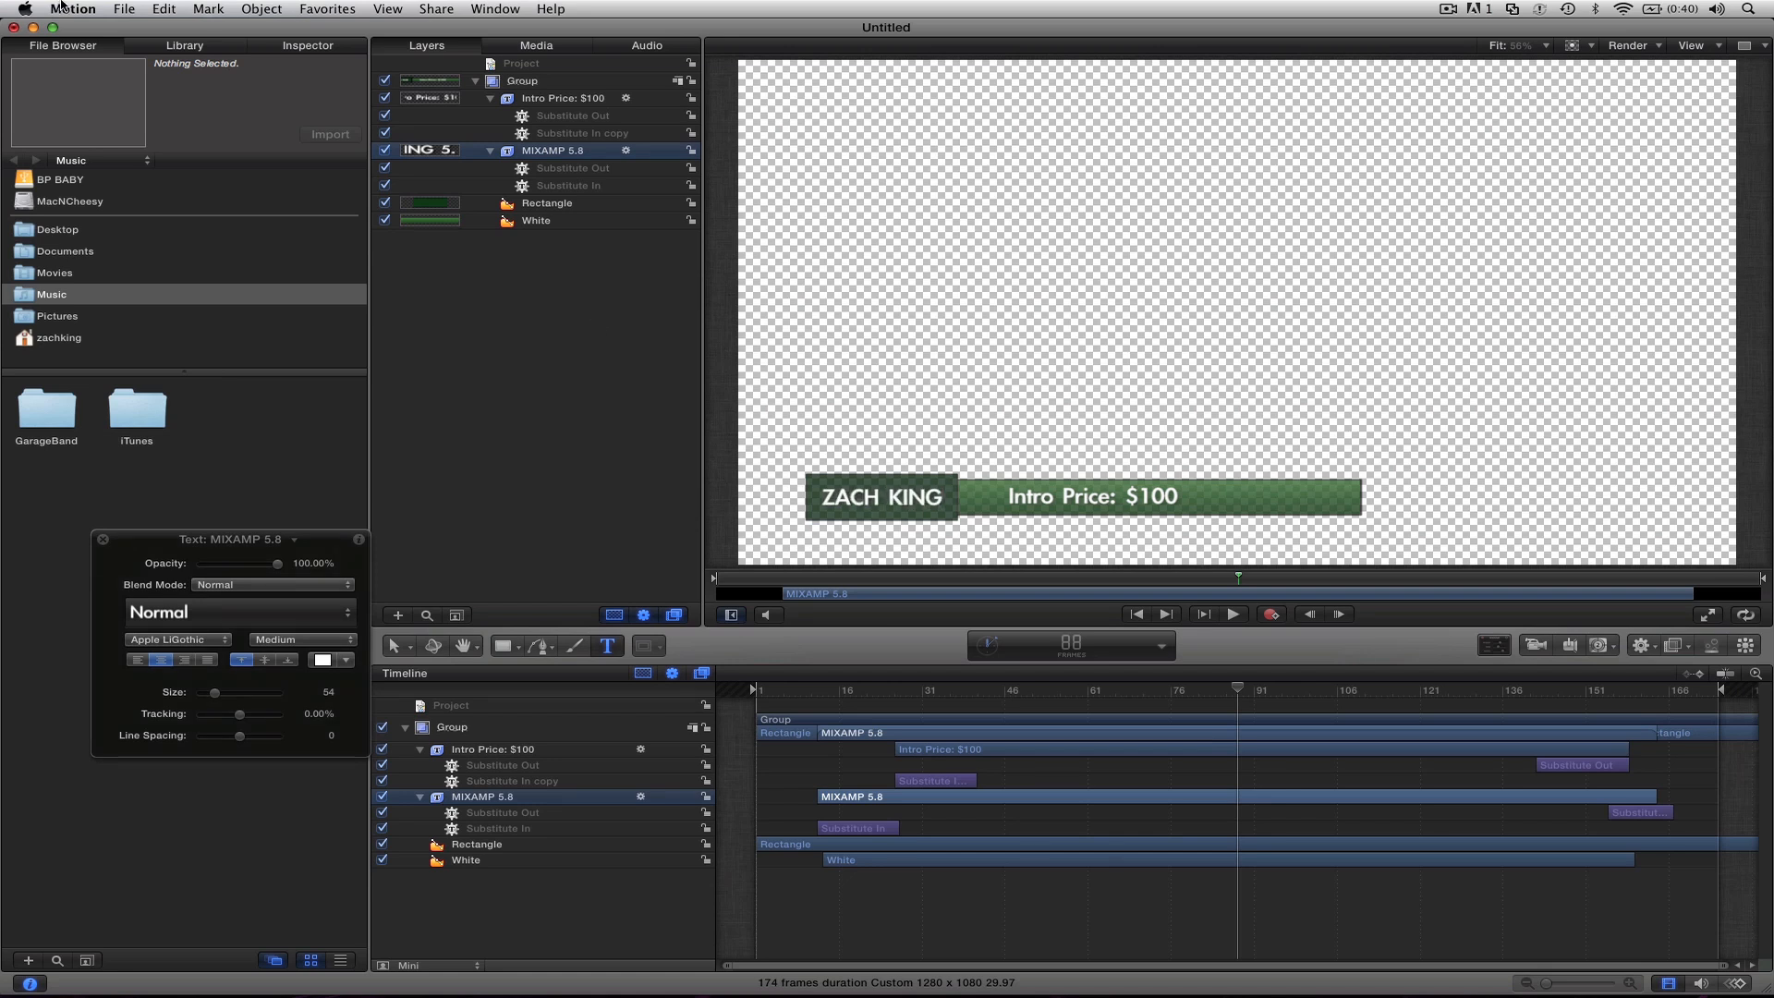
click(124, 9)
Step: Replace the "Intro Price: $100" text with "TUTORIAL IN MOTION" and shift it slightly right within the green bar
click(1059, 493)
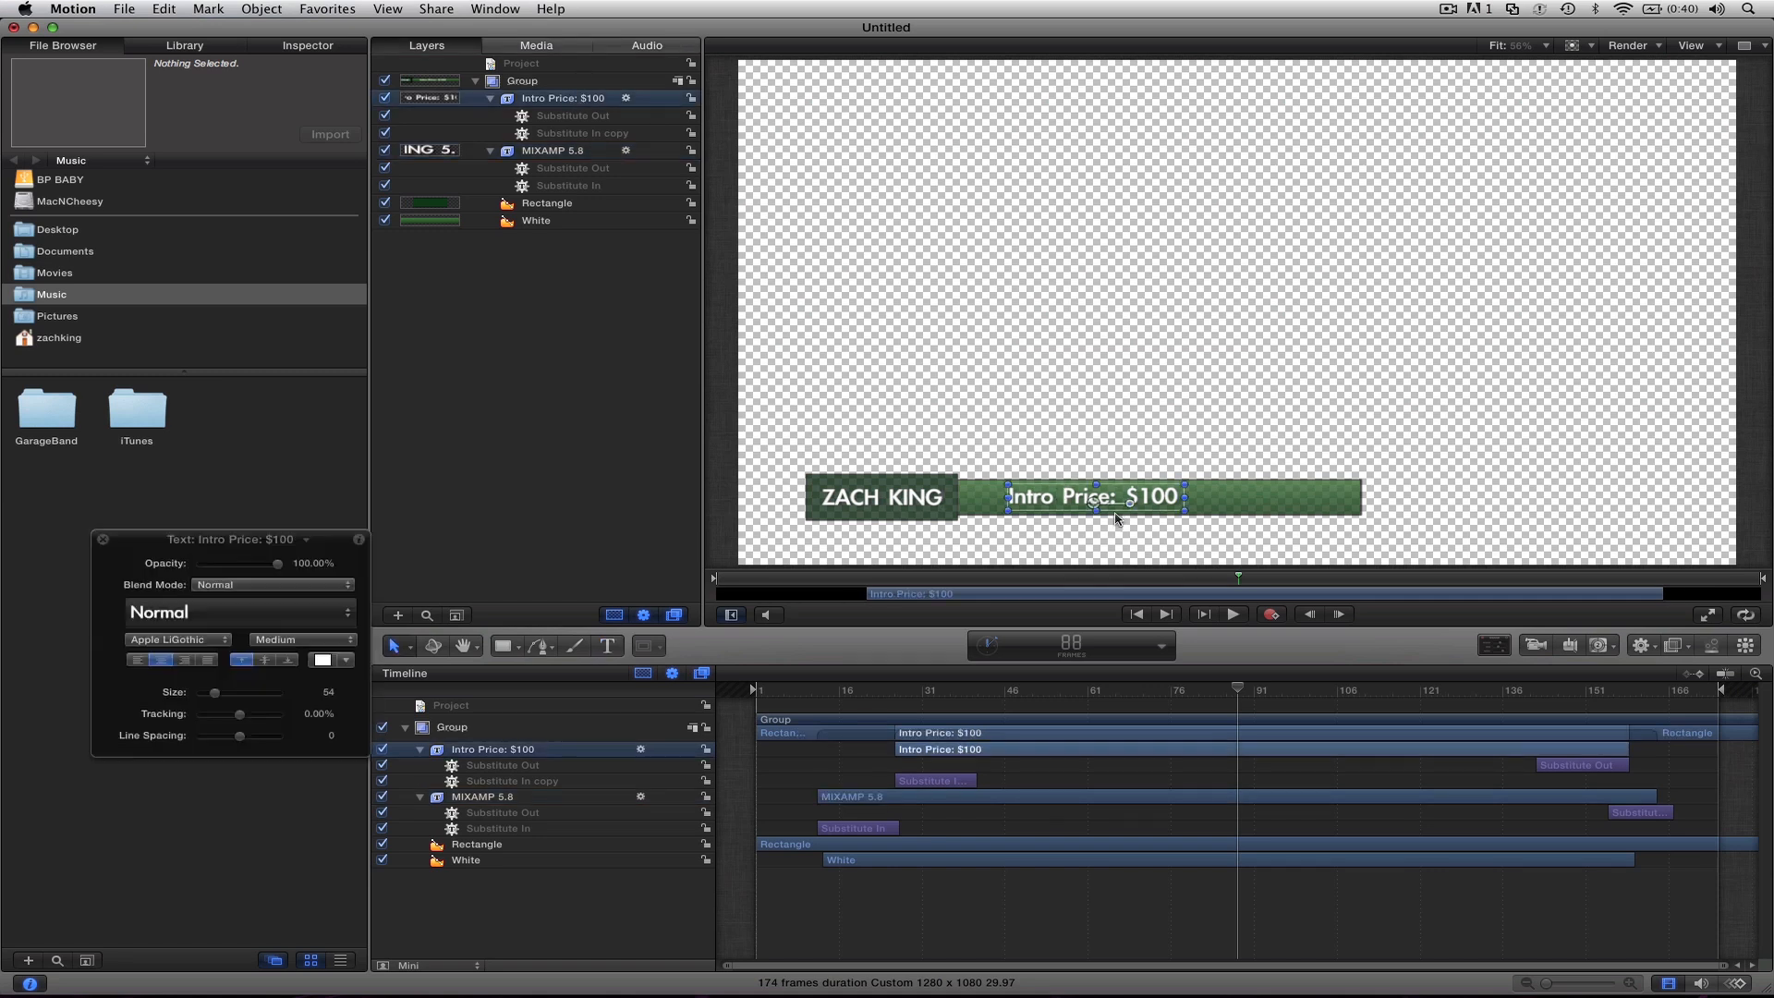
double_click(1058, 490)
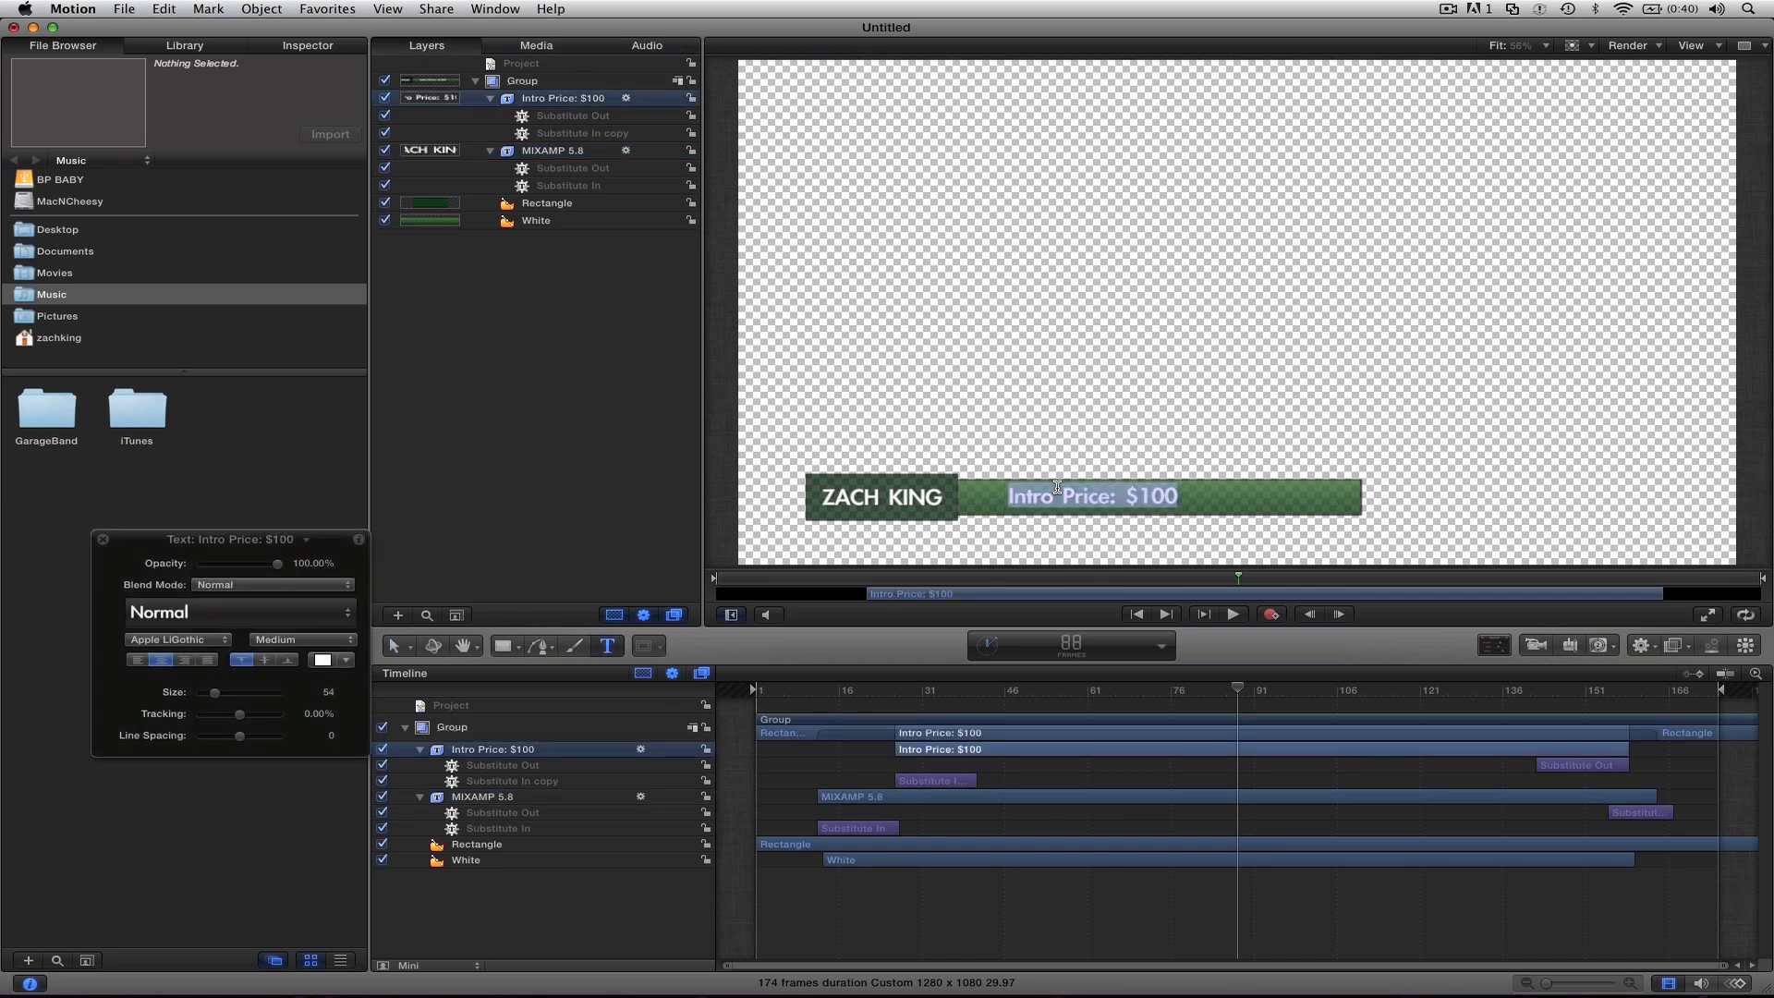
text(TUTORIAL IN MOTION)
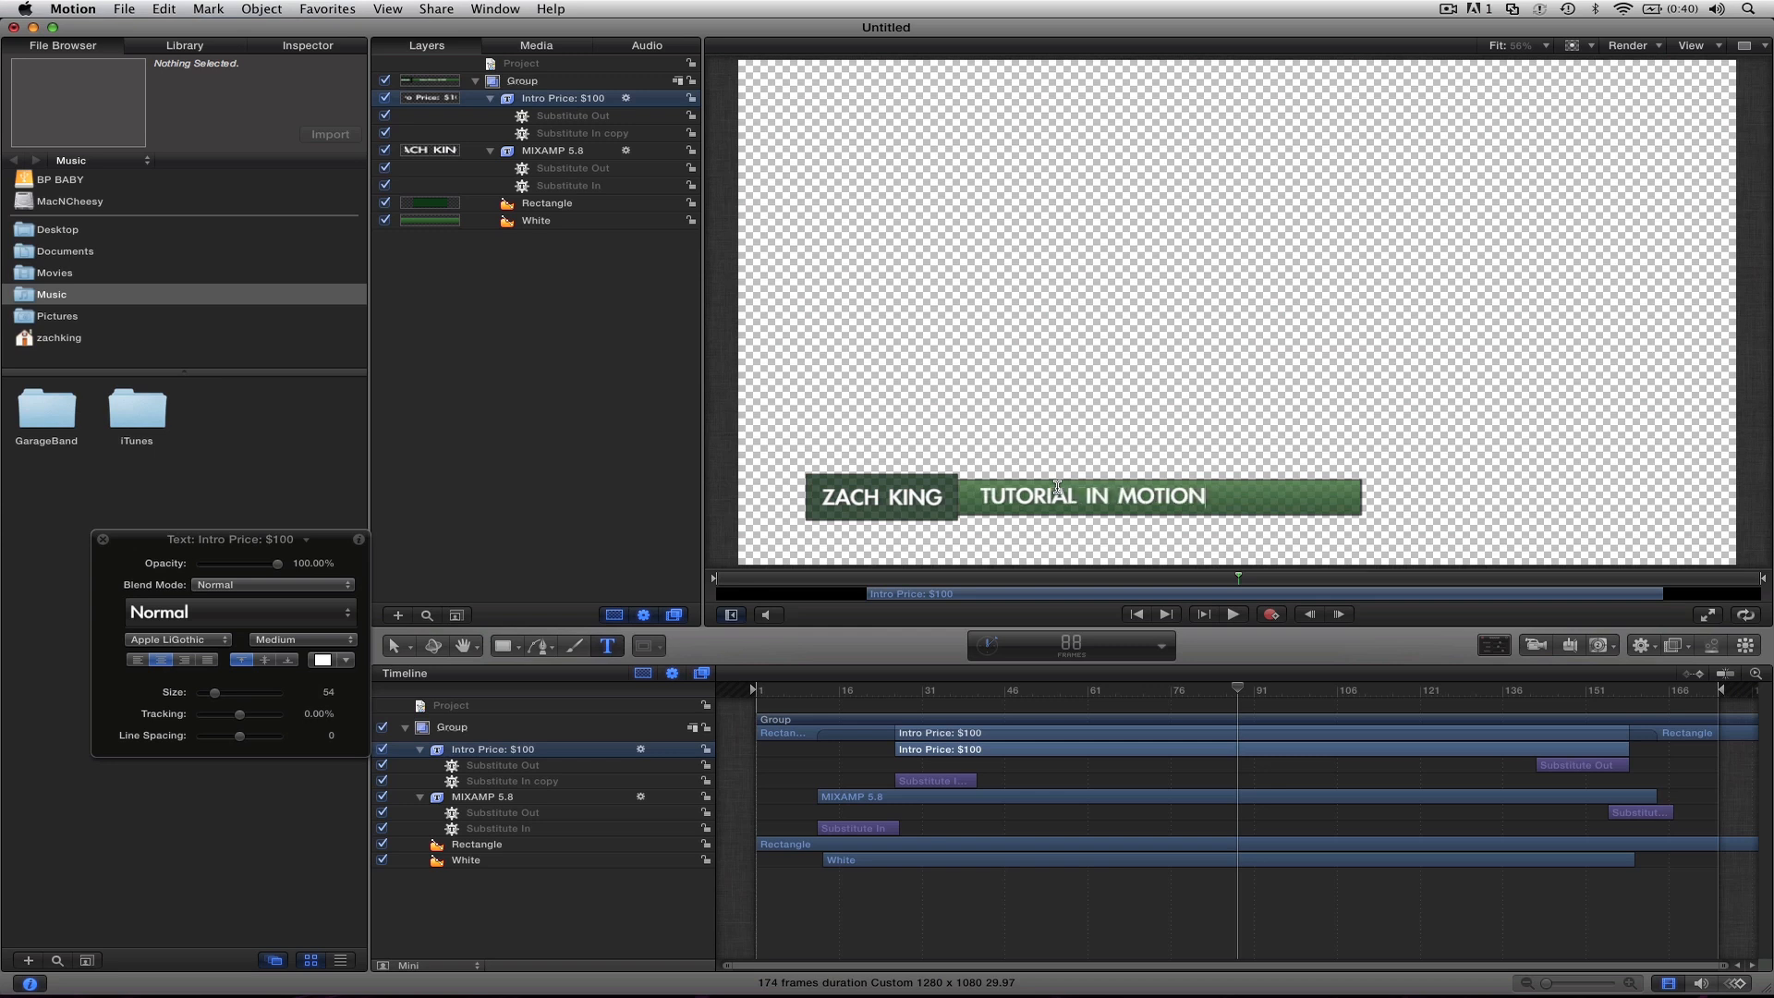
click(393, 645)
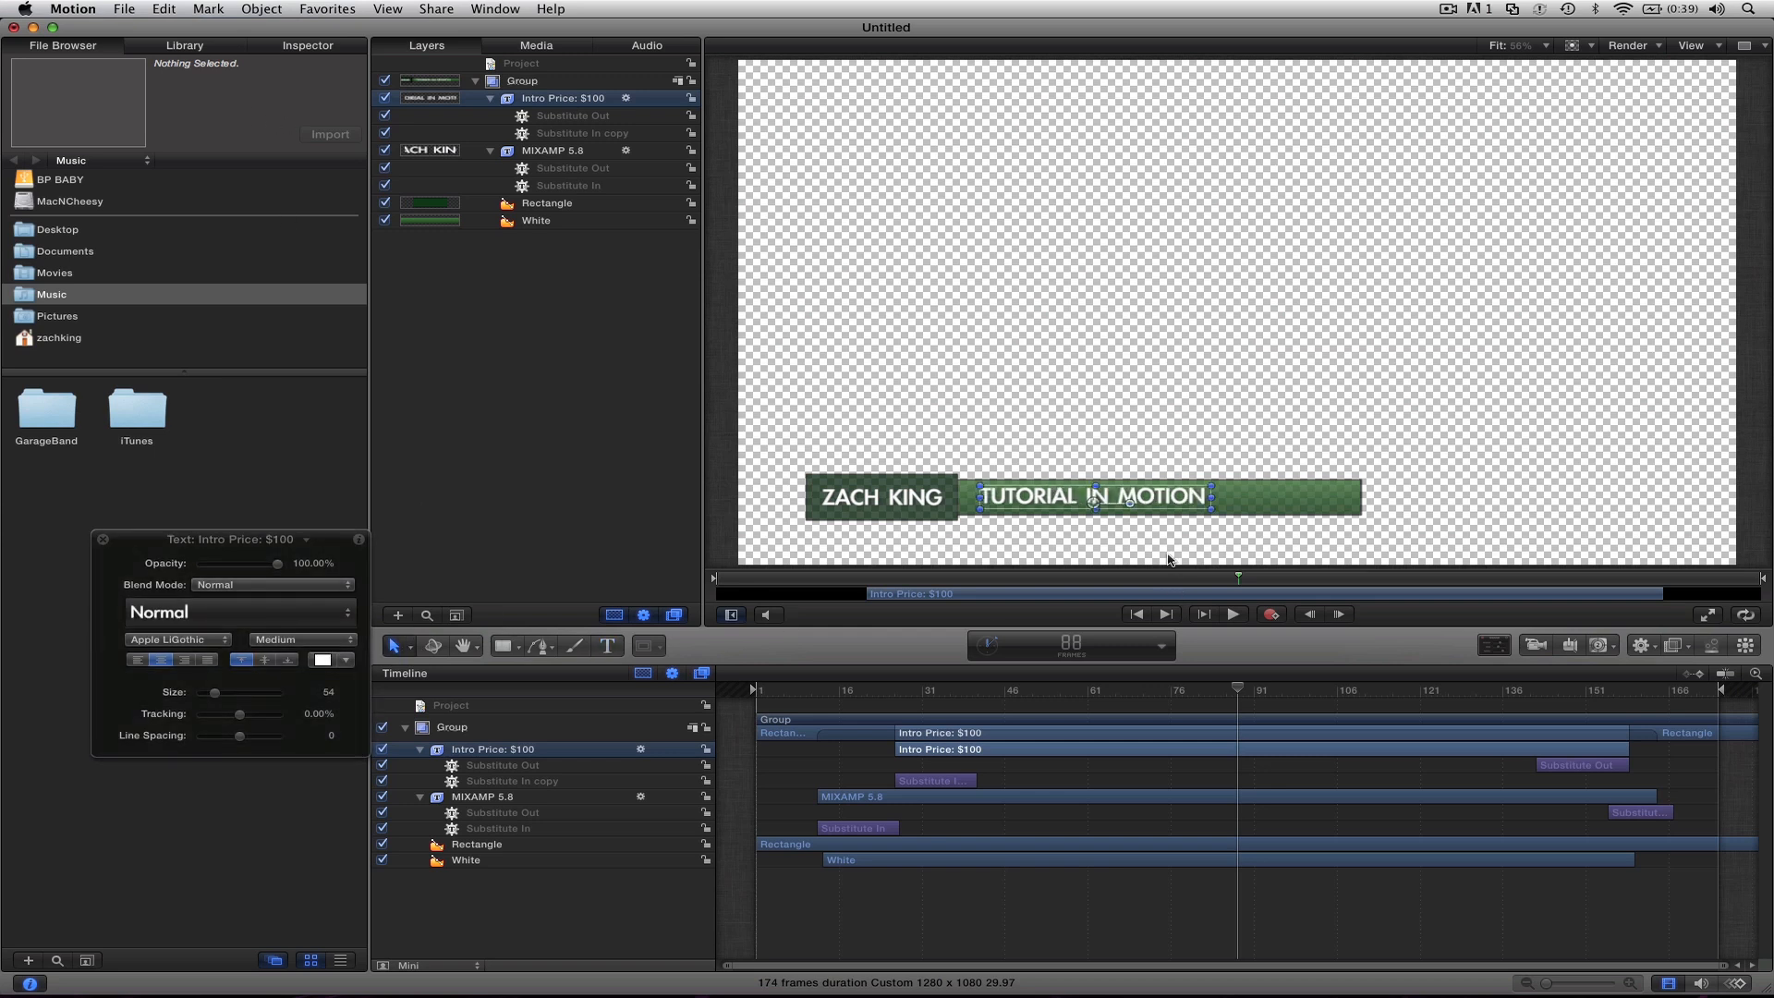
drag(1091, 505, 1139, 505)
click(1152, 424)
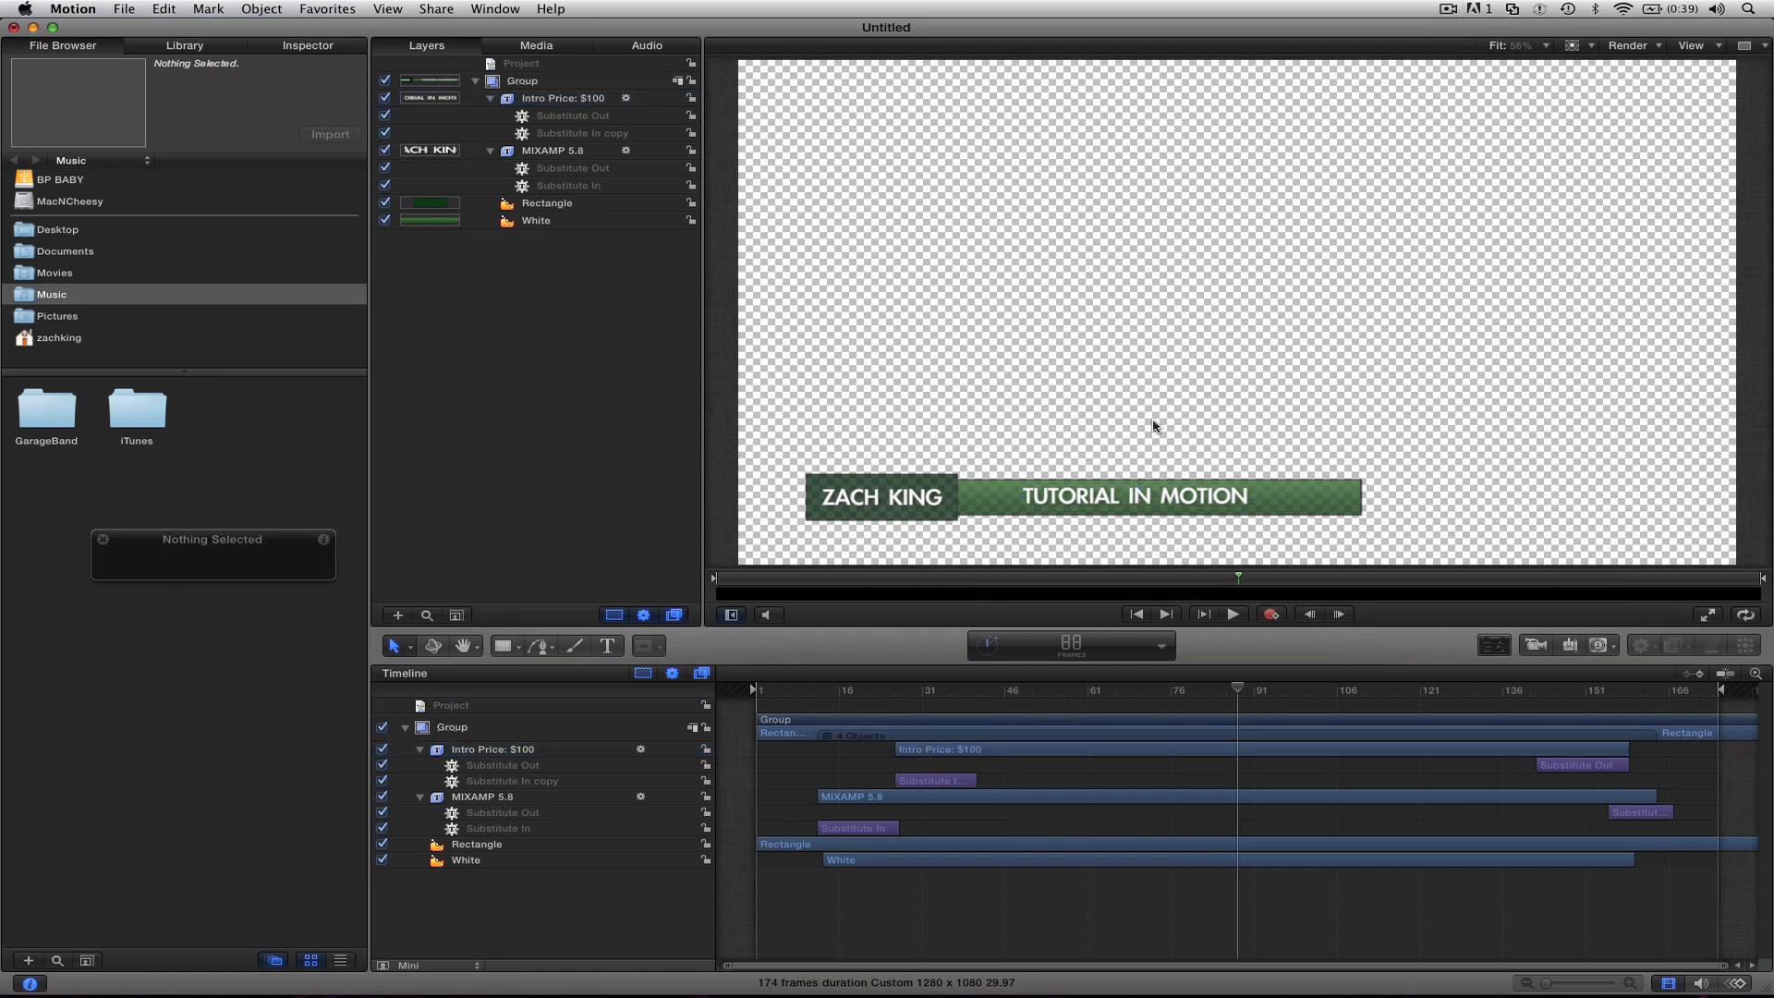
Step: Set up a QuickTime export with Same as Source format and Color + Alpha rendering, proceed to the save prompt, and cancel the export
key(super+e)
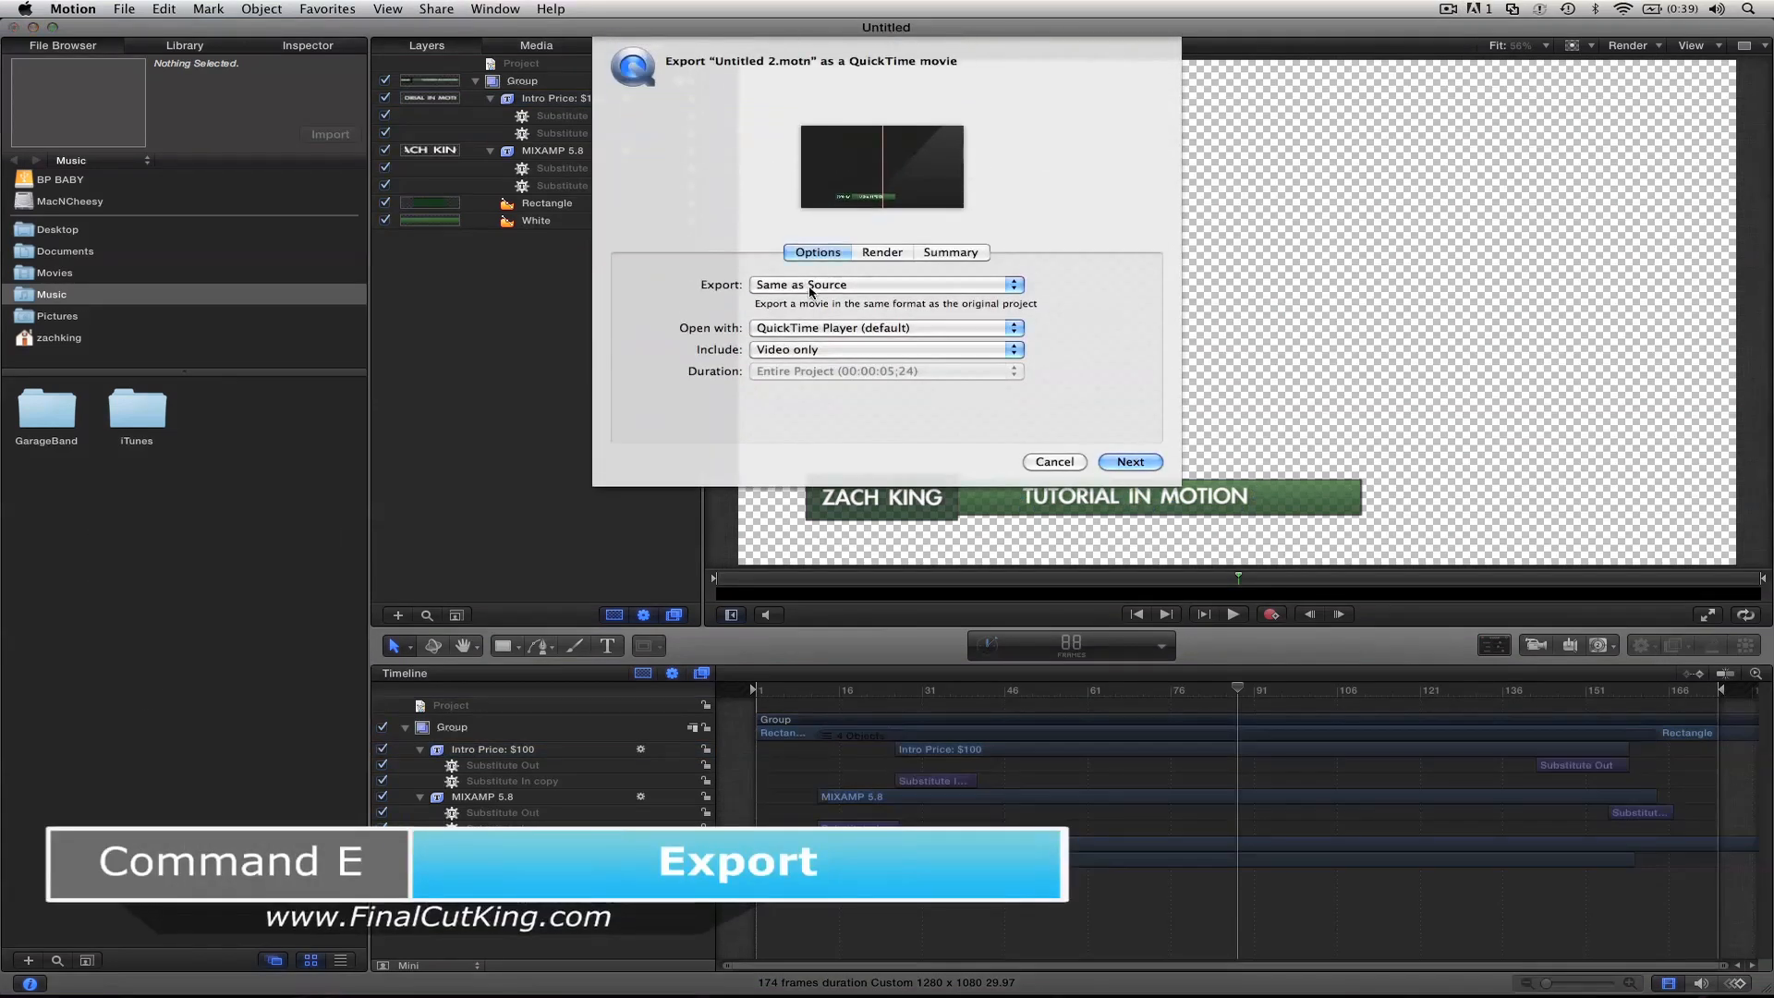
click(759, 286)
click(760, 294)
click(882, 252)
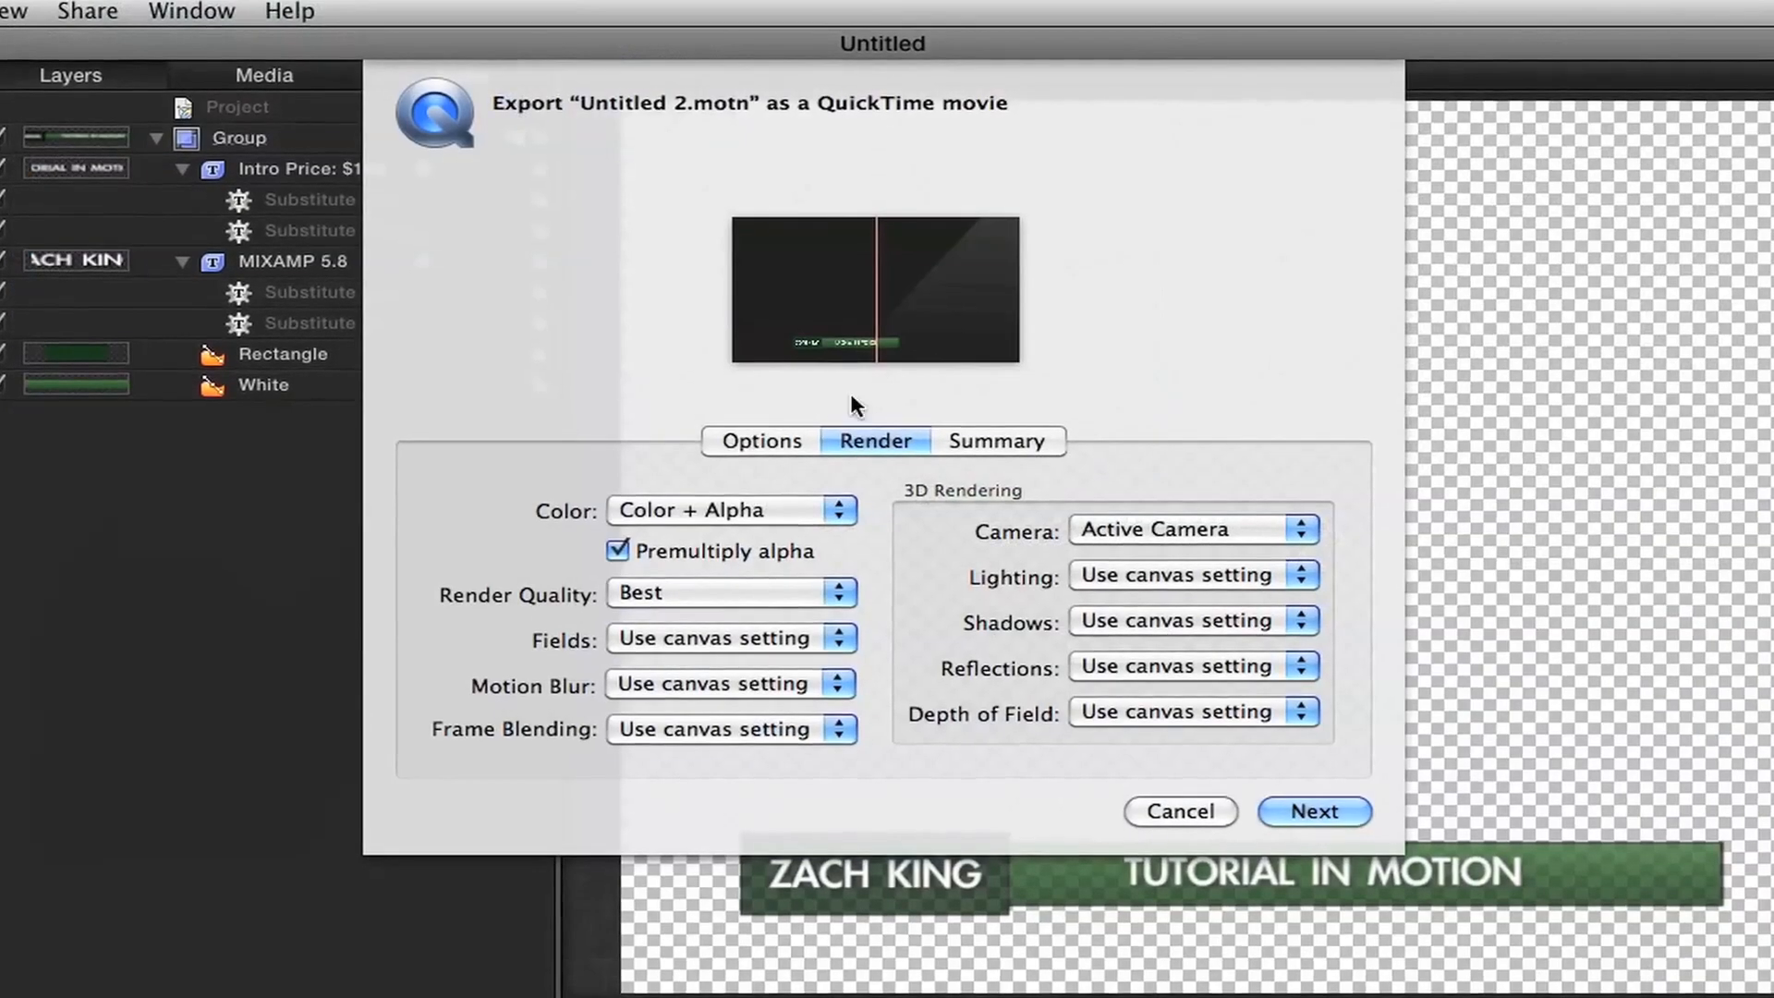
click(700, 512)
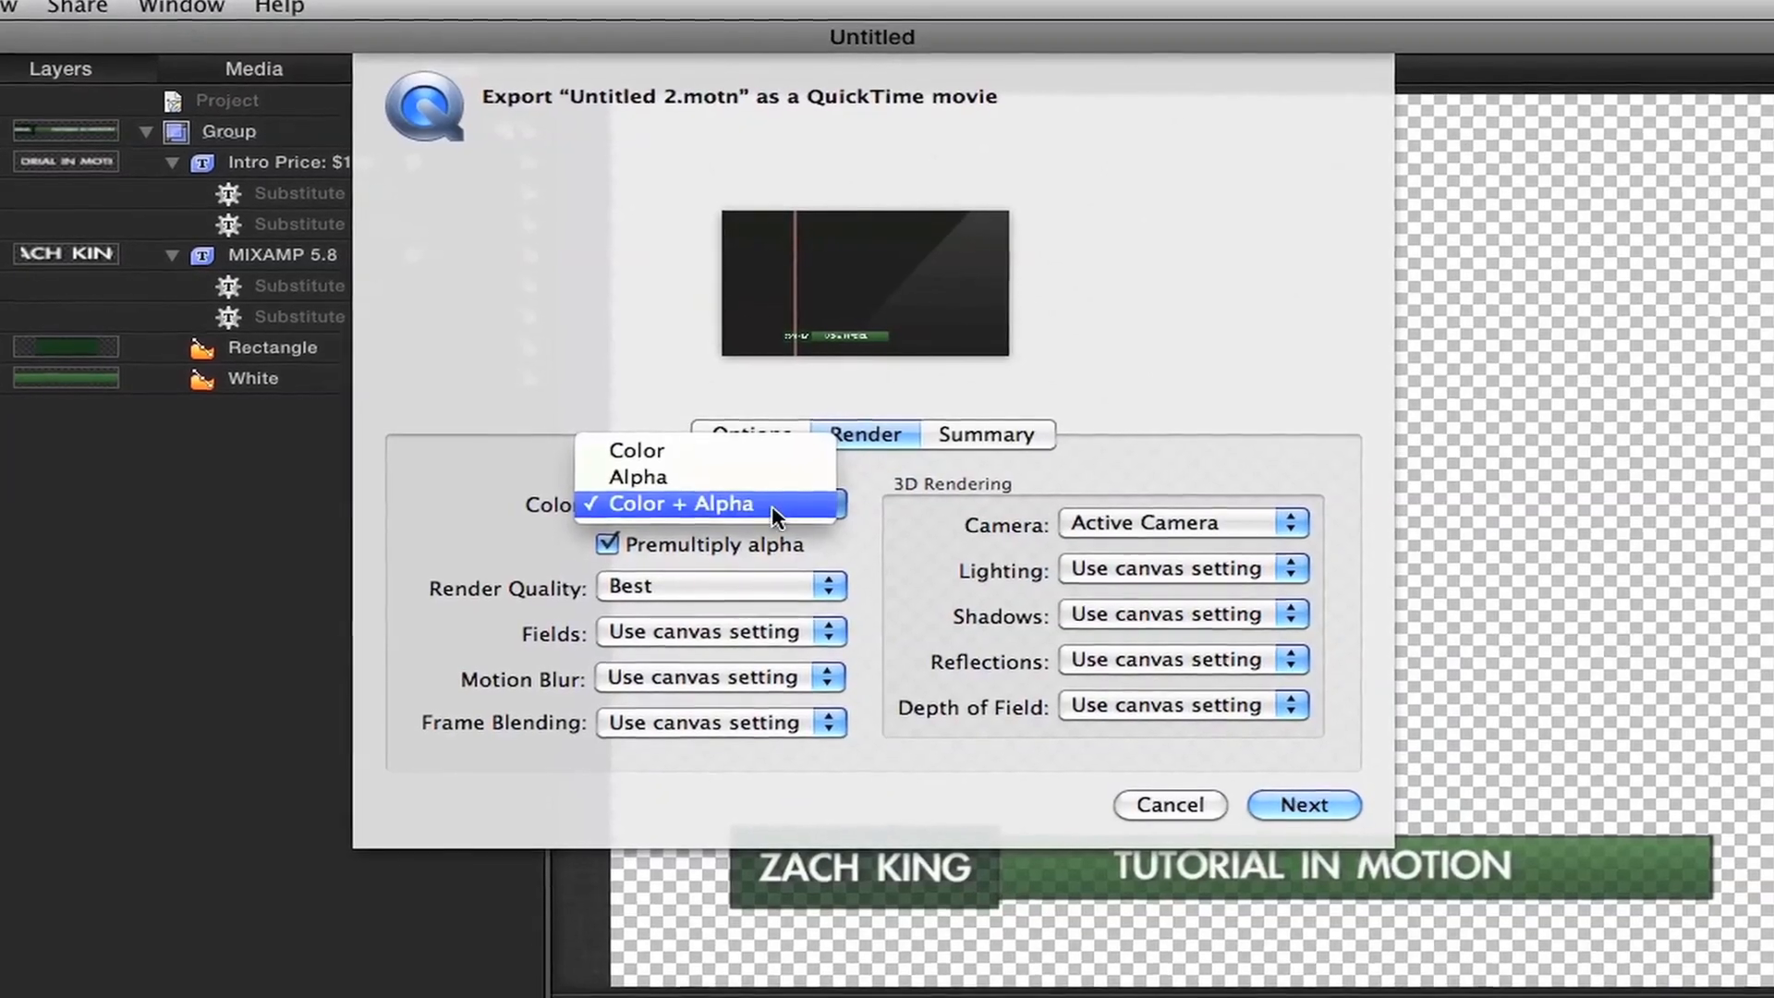
click(746, 507)
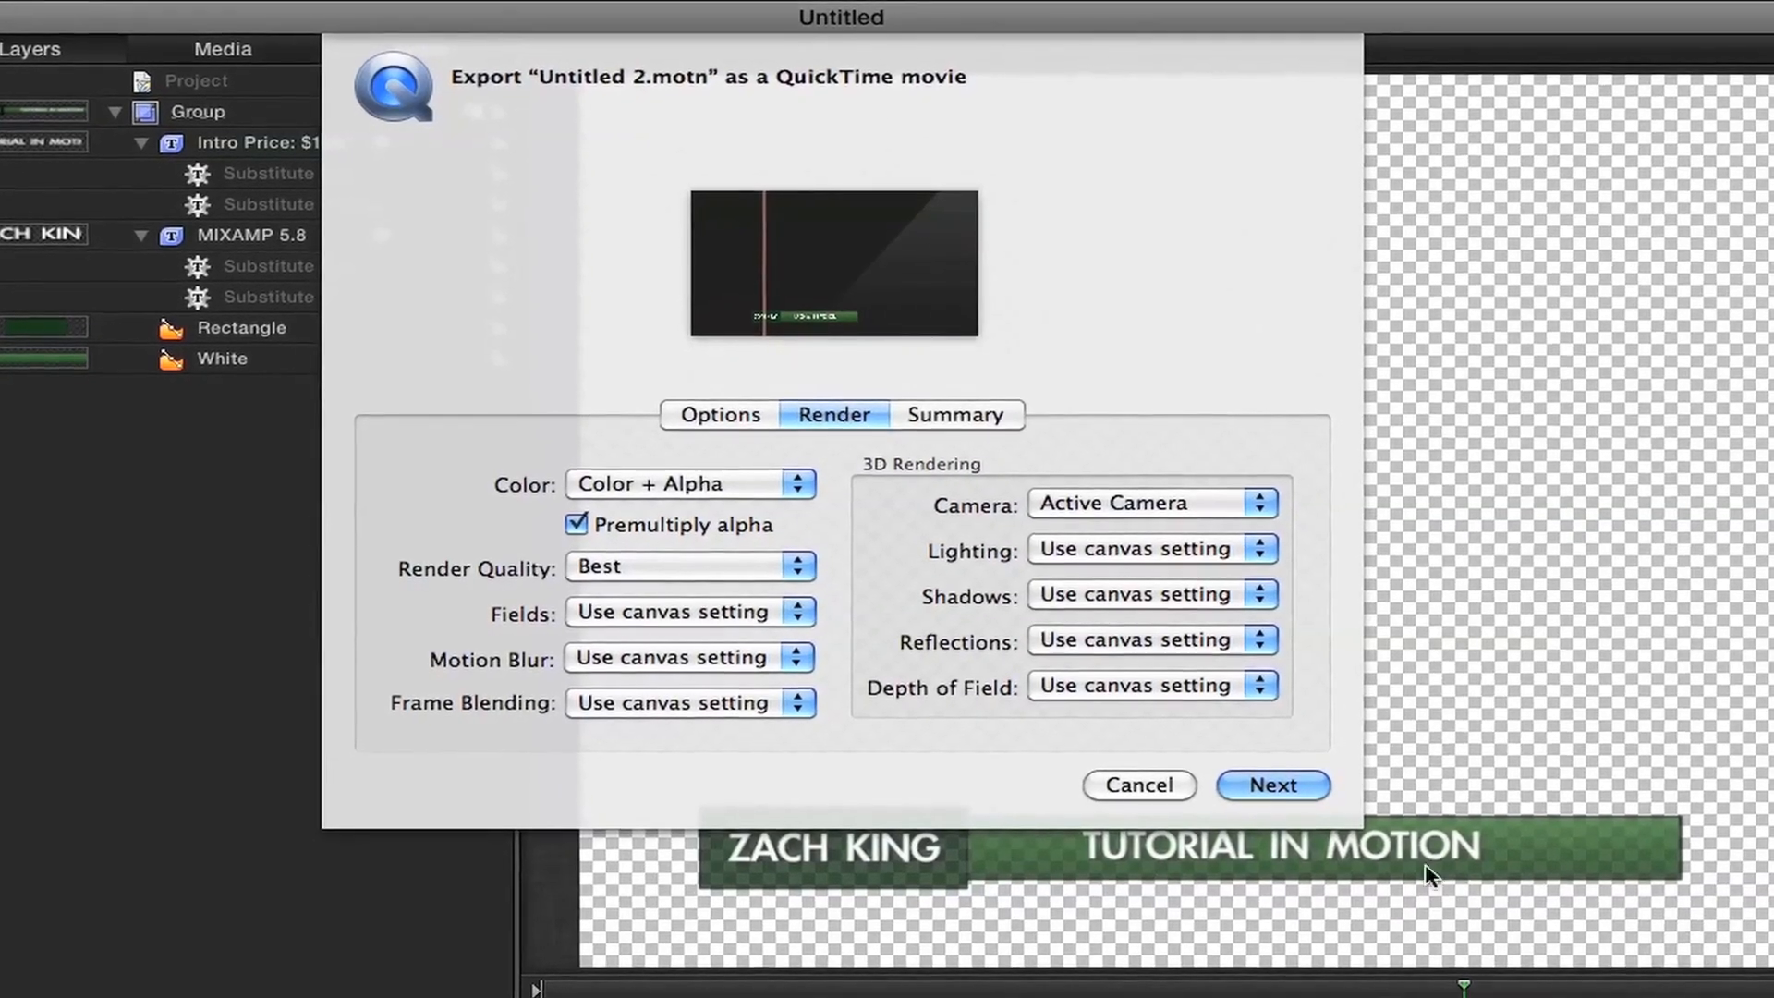
click(1262, 782)
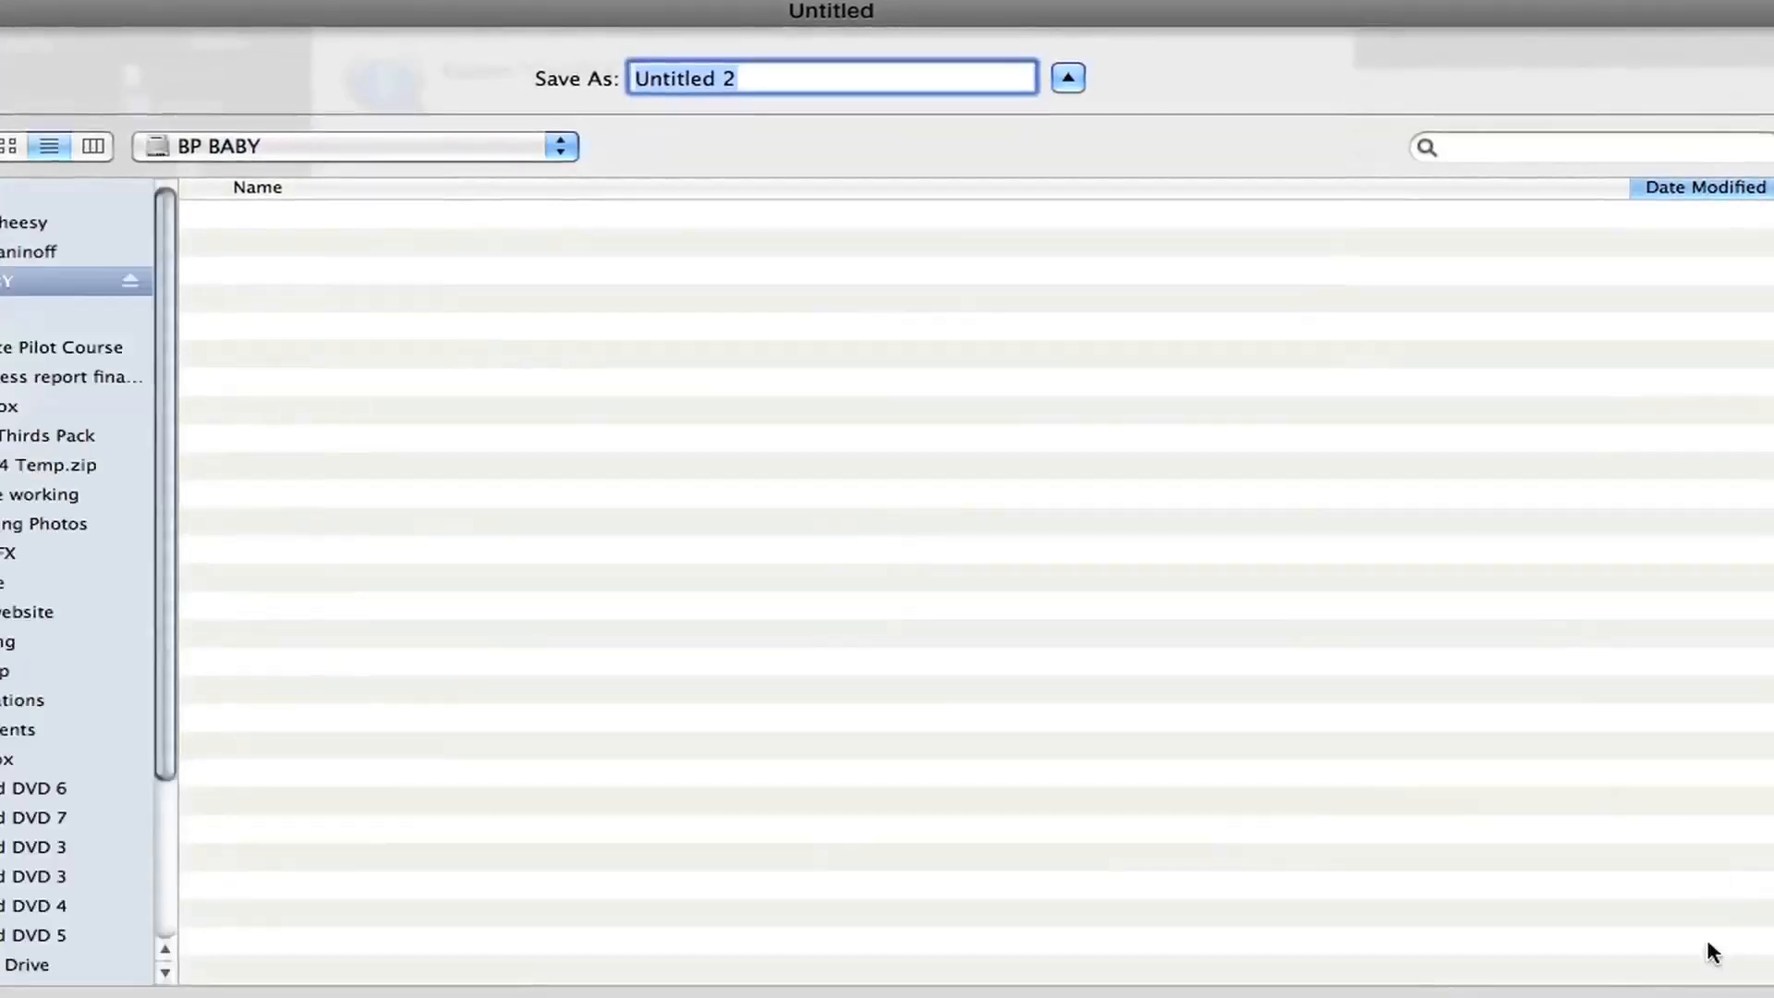
key(Escape)
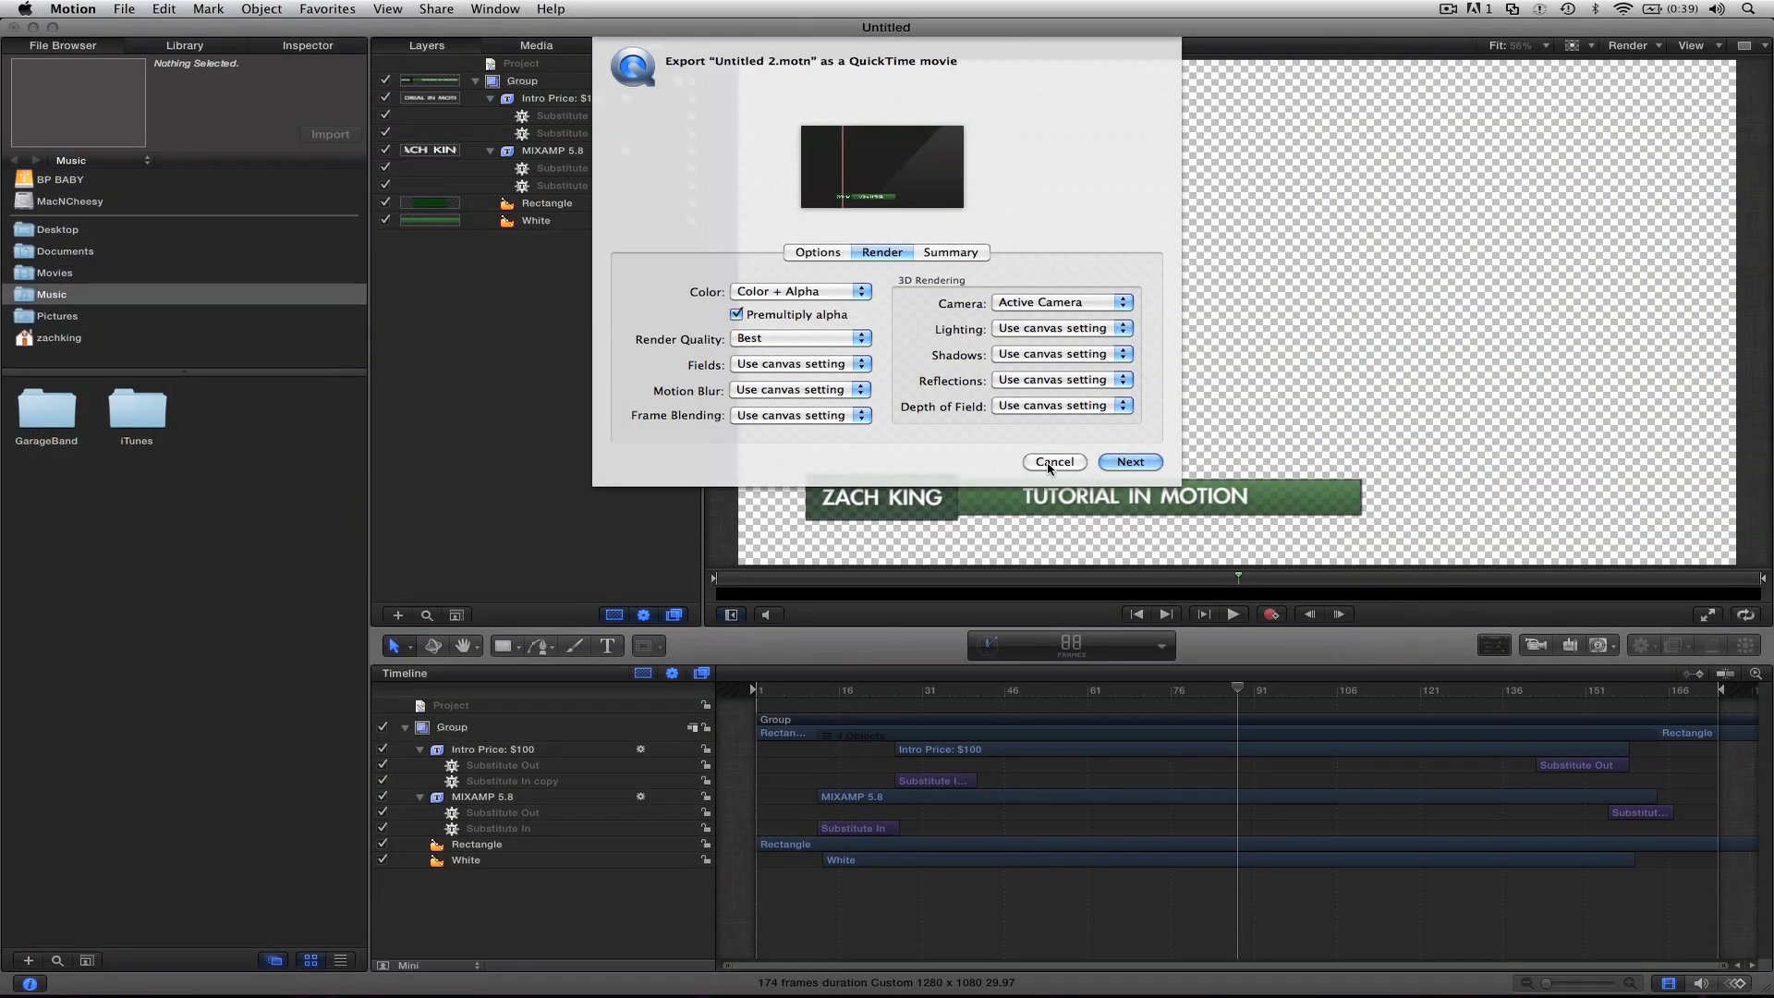
click(1053, 461)
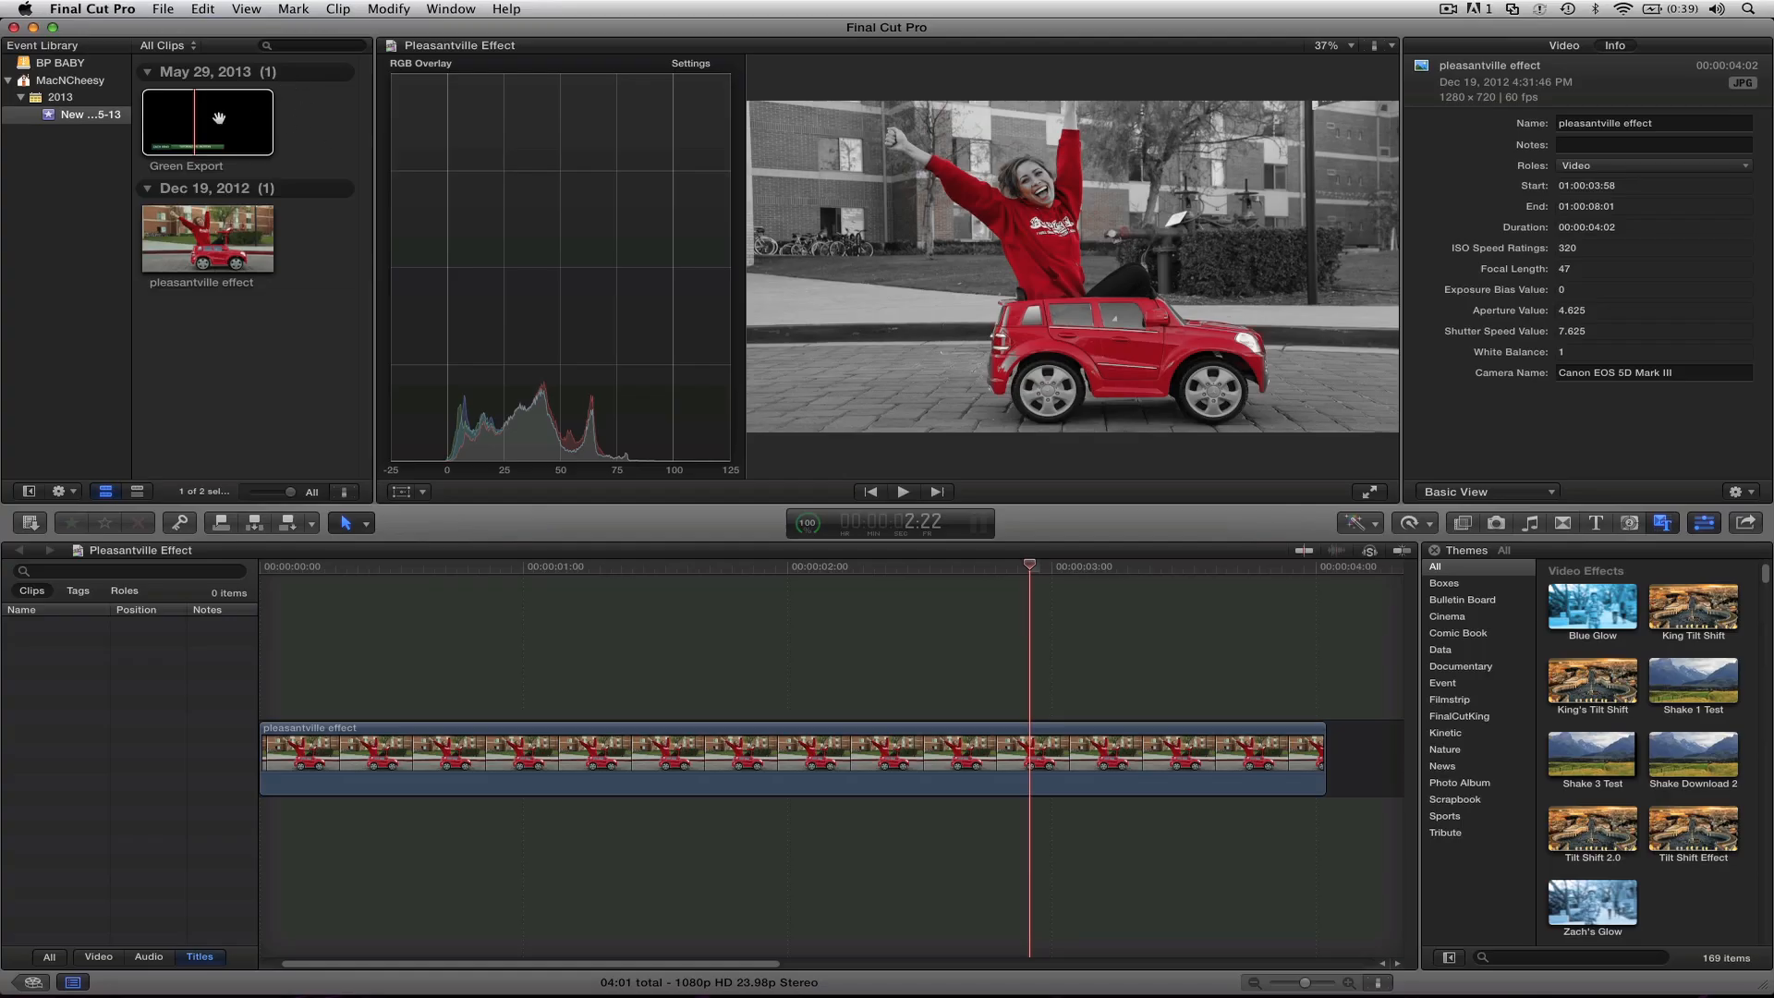
Step: Switch to Final Cut Pro and place the Green Export clip above the pleasantville effect clip at the start of the timeline
drag(202, 128, 263, 678)
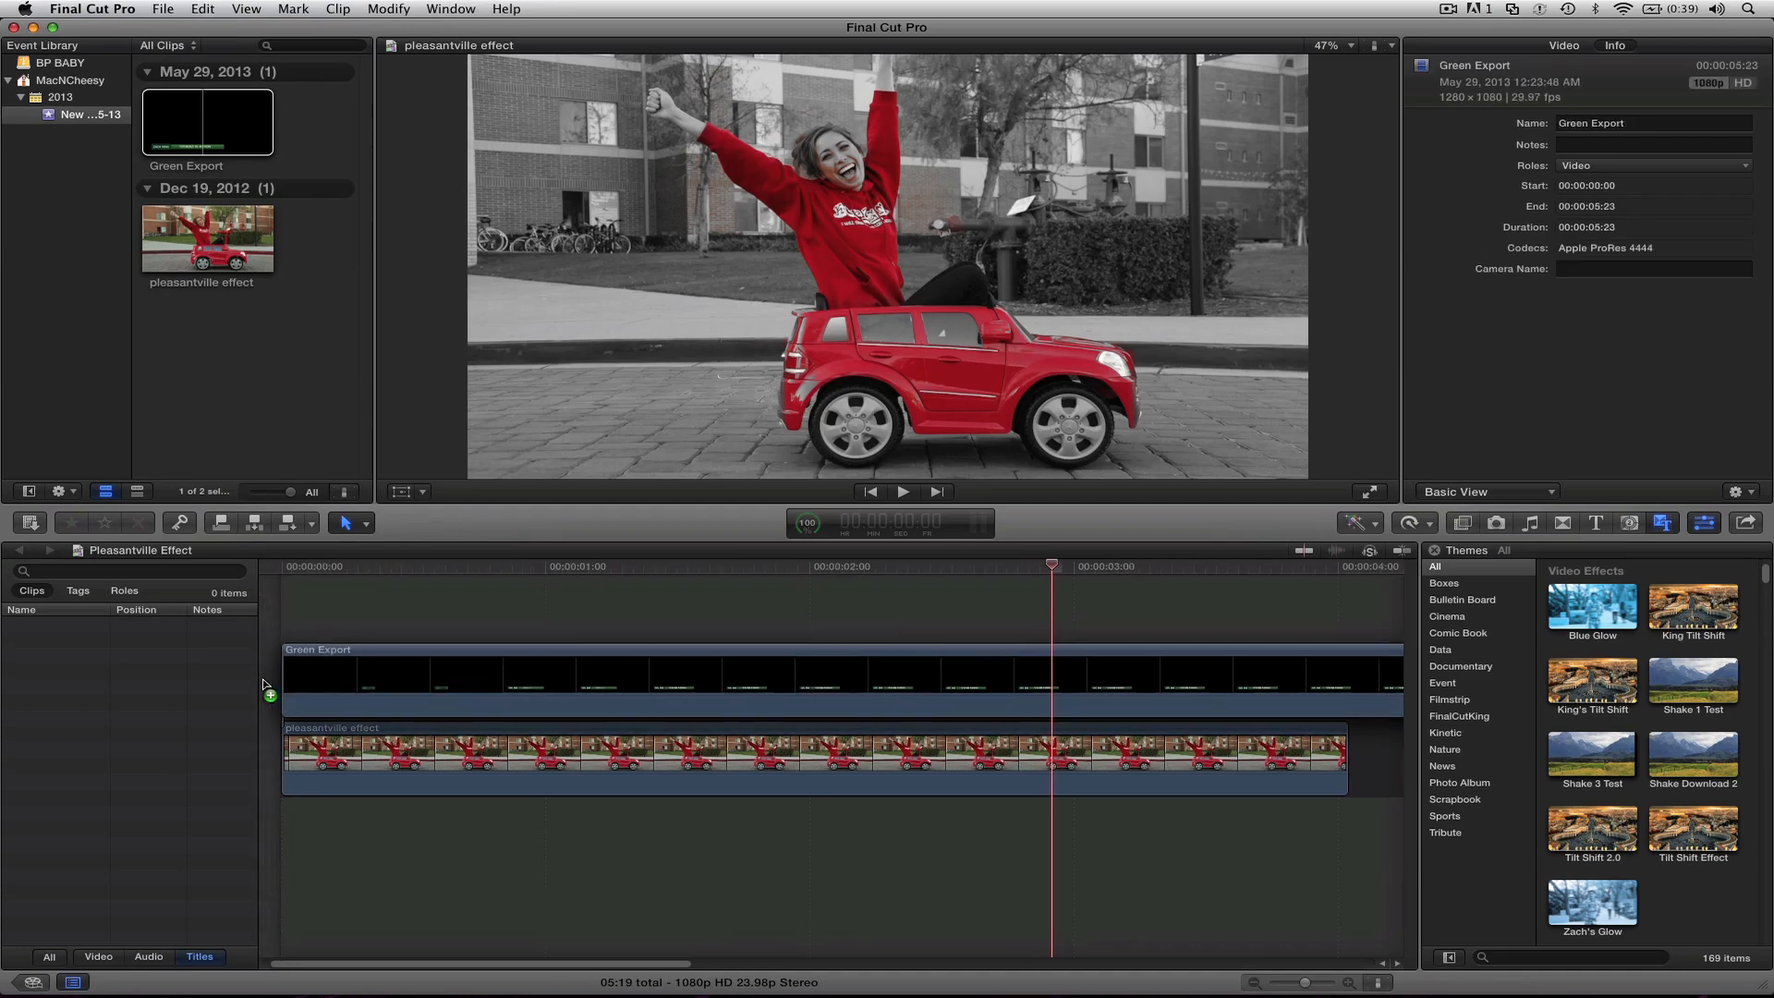
drag(306, 566, 847, 582)
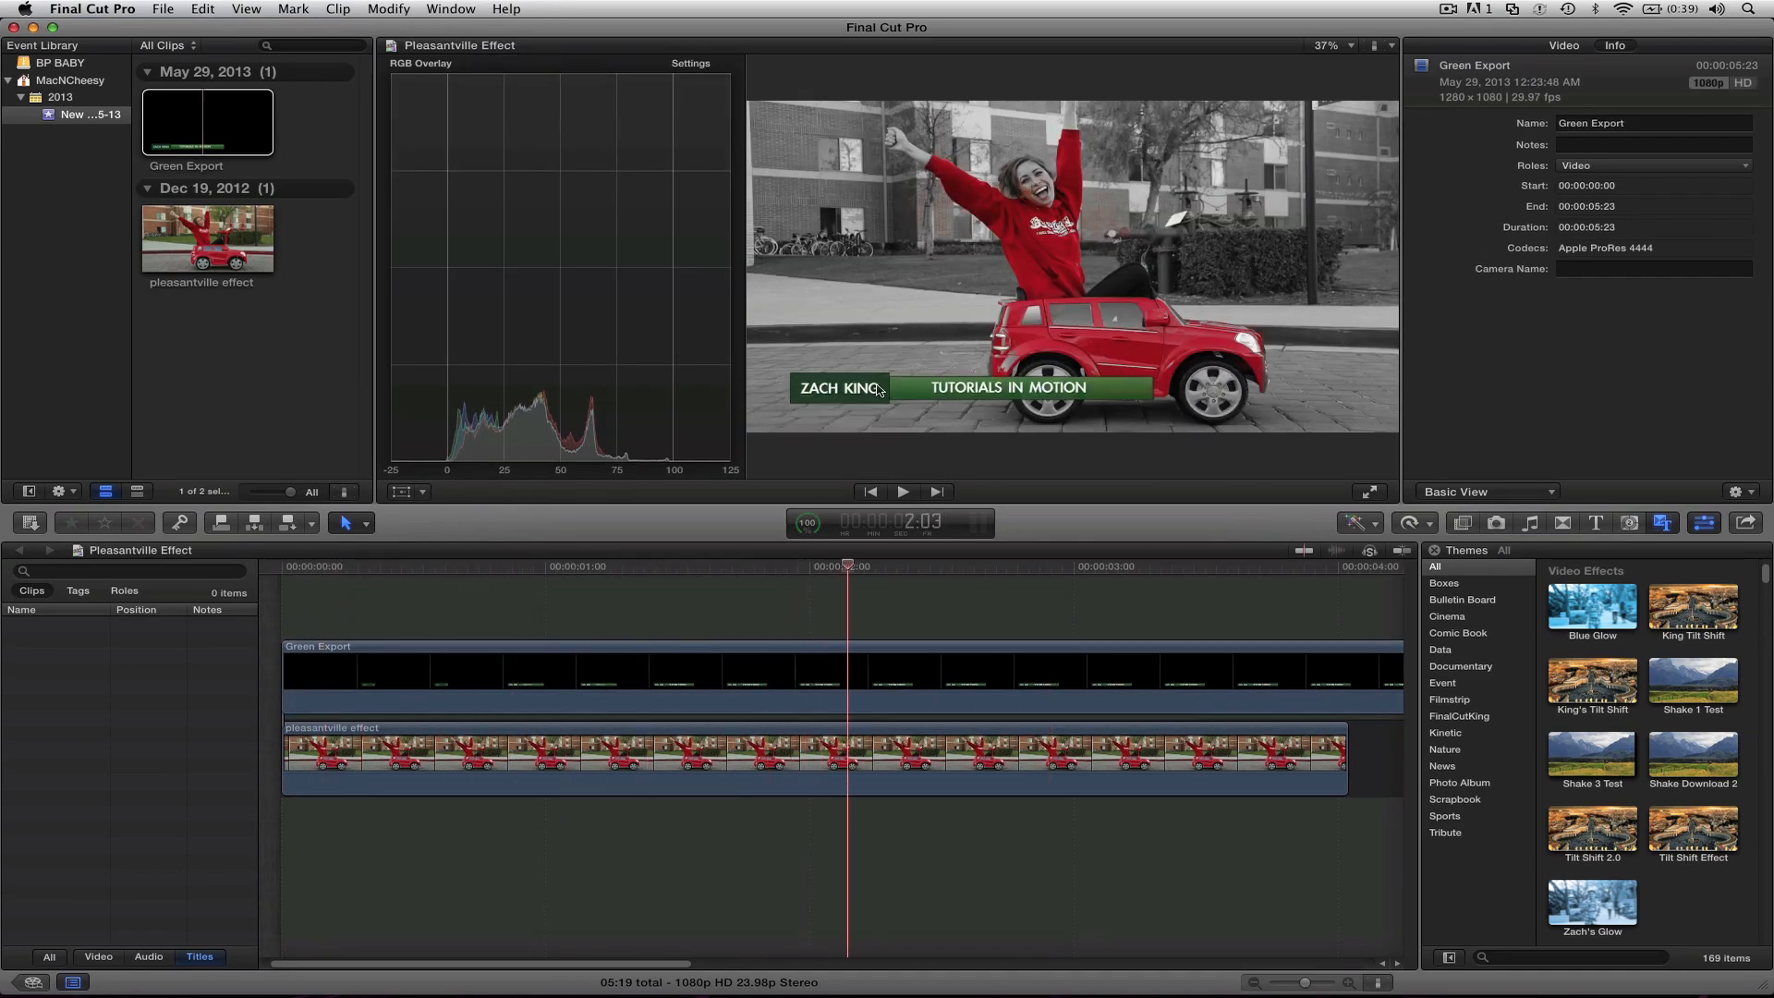
key(shift+z)
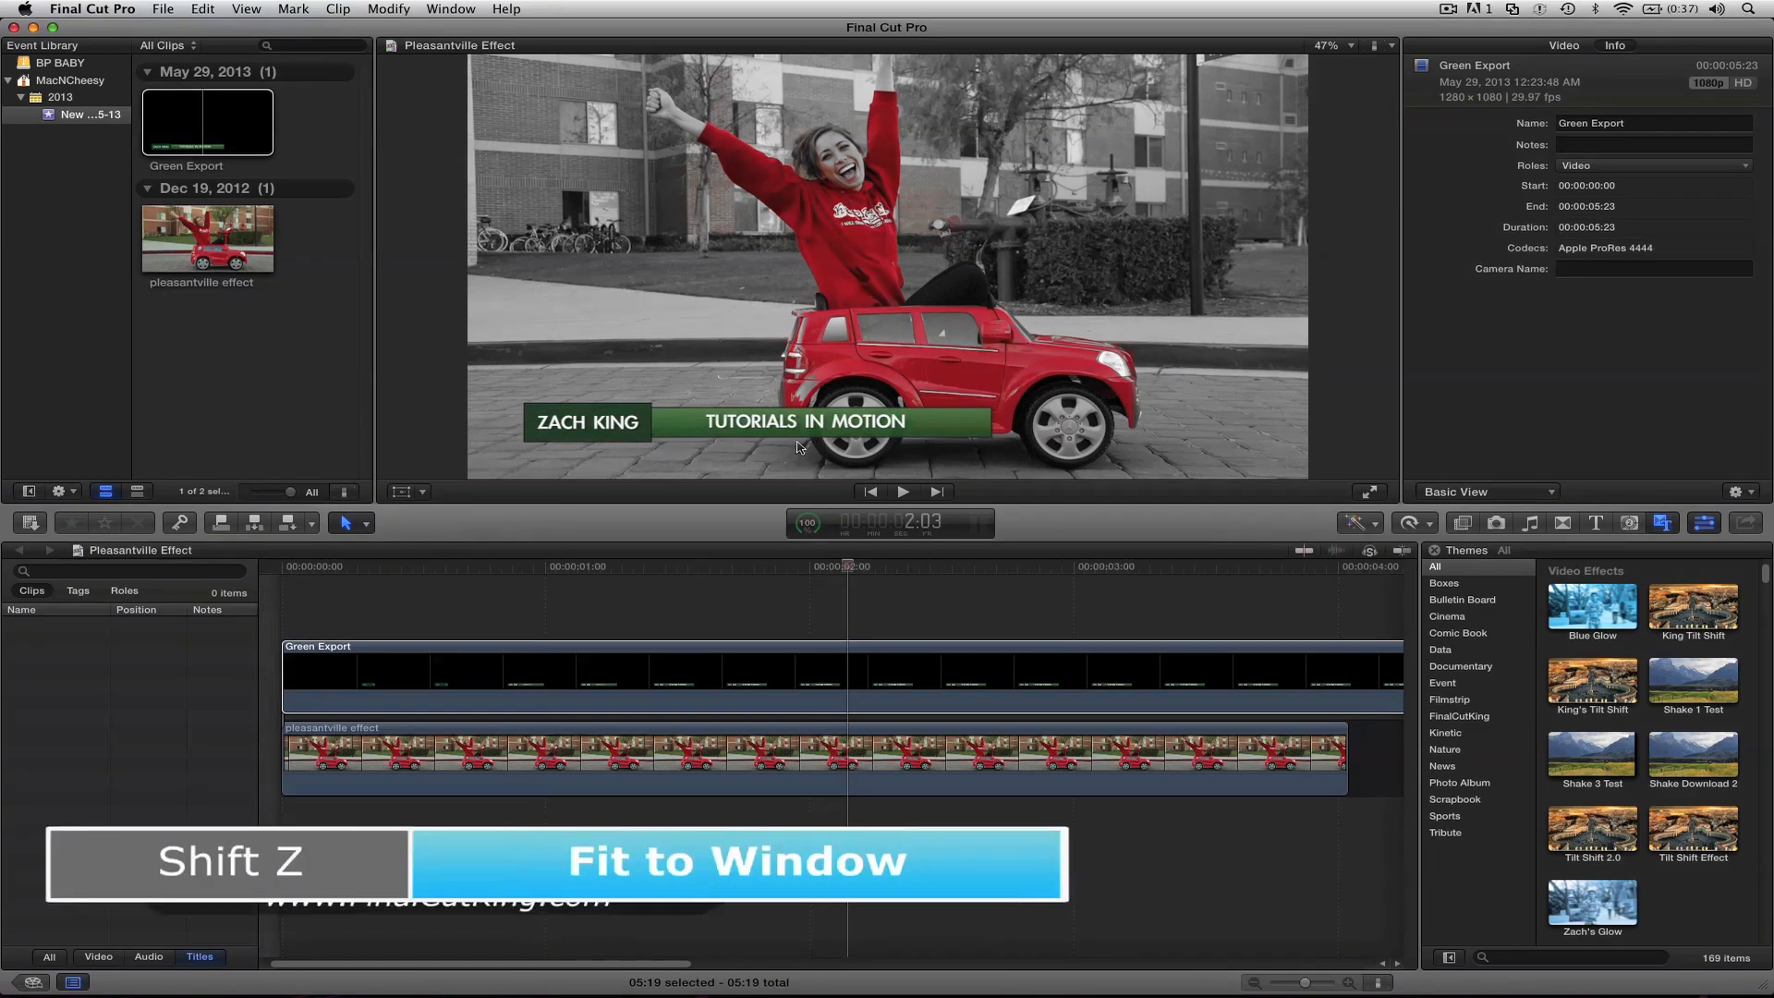
Step: Use Transform on the Green Export clip to enlarge it proportionally and shift it slightly right and up in the frame
right_click(1101, 397)
click(1124, 406)
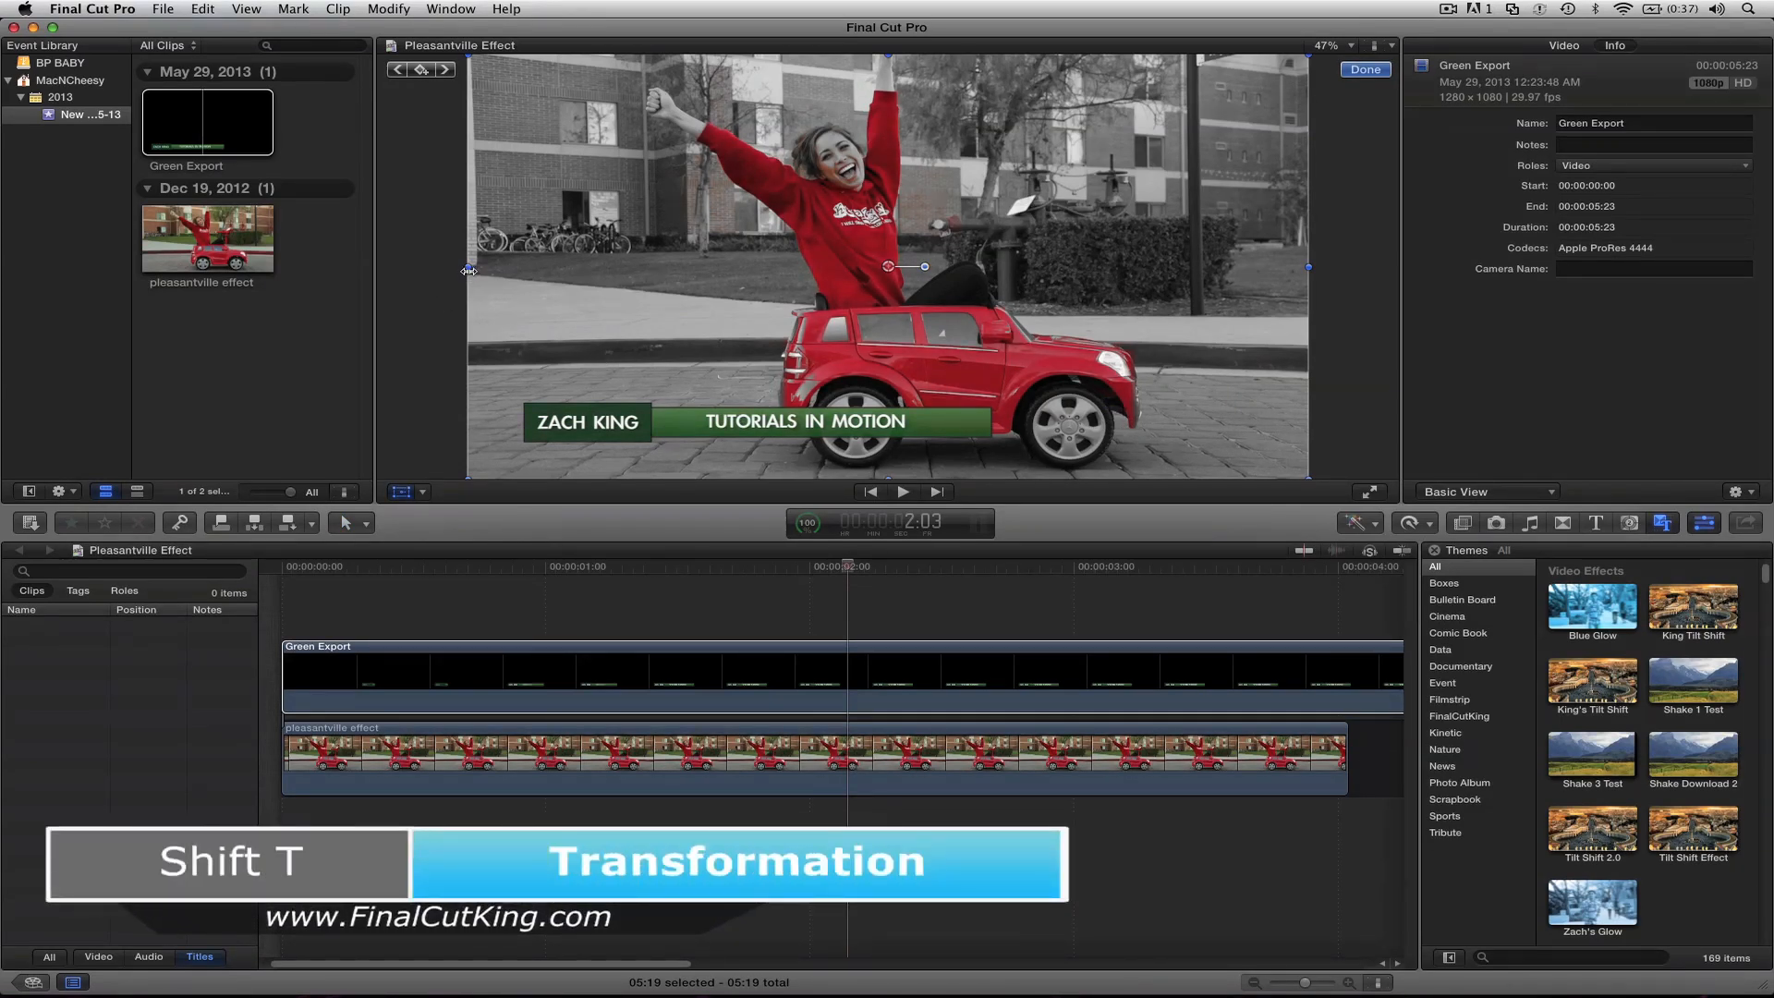
drag(465, 271, 531, 269)
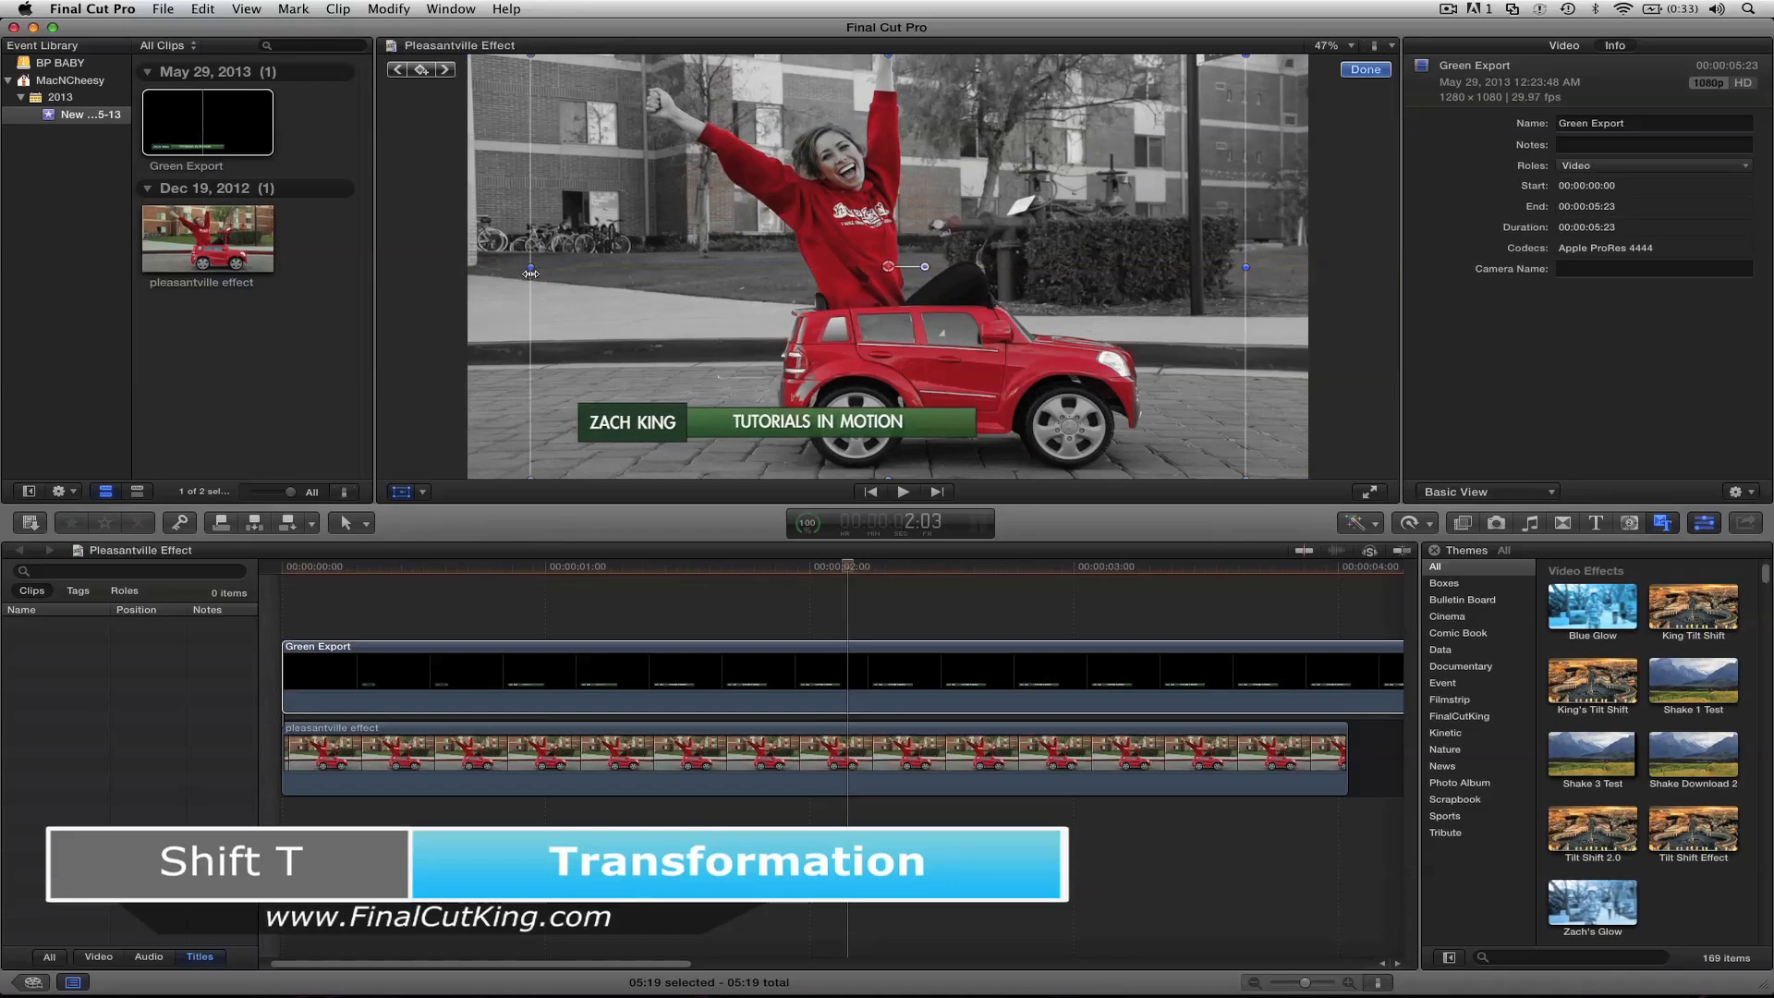
key(super+z)
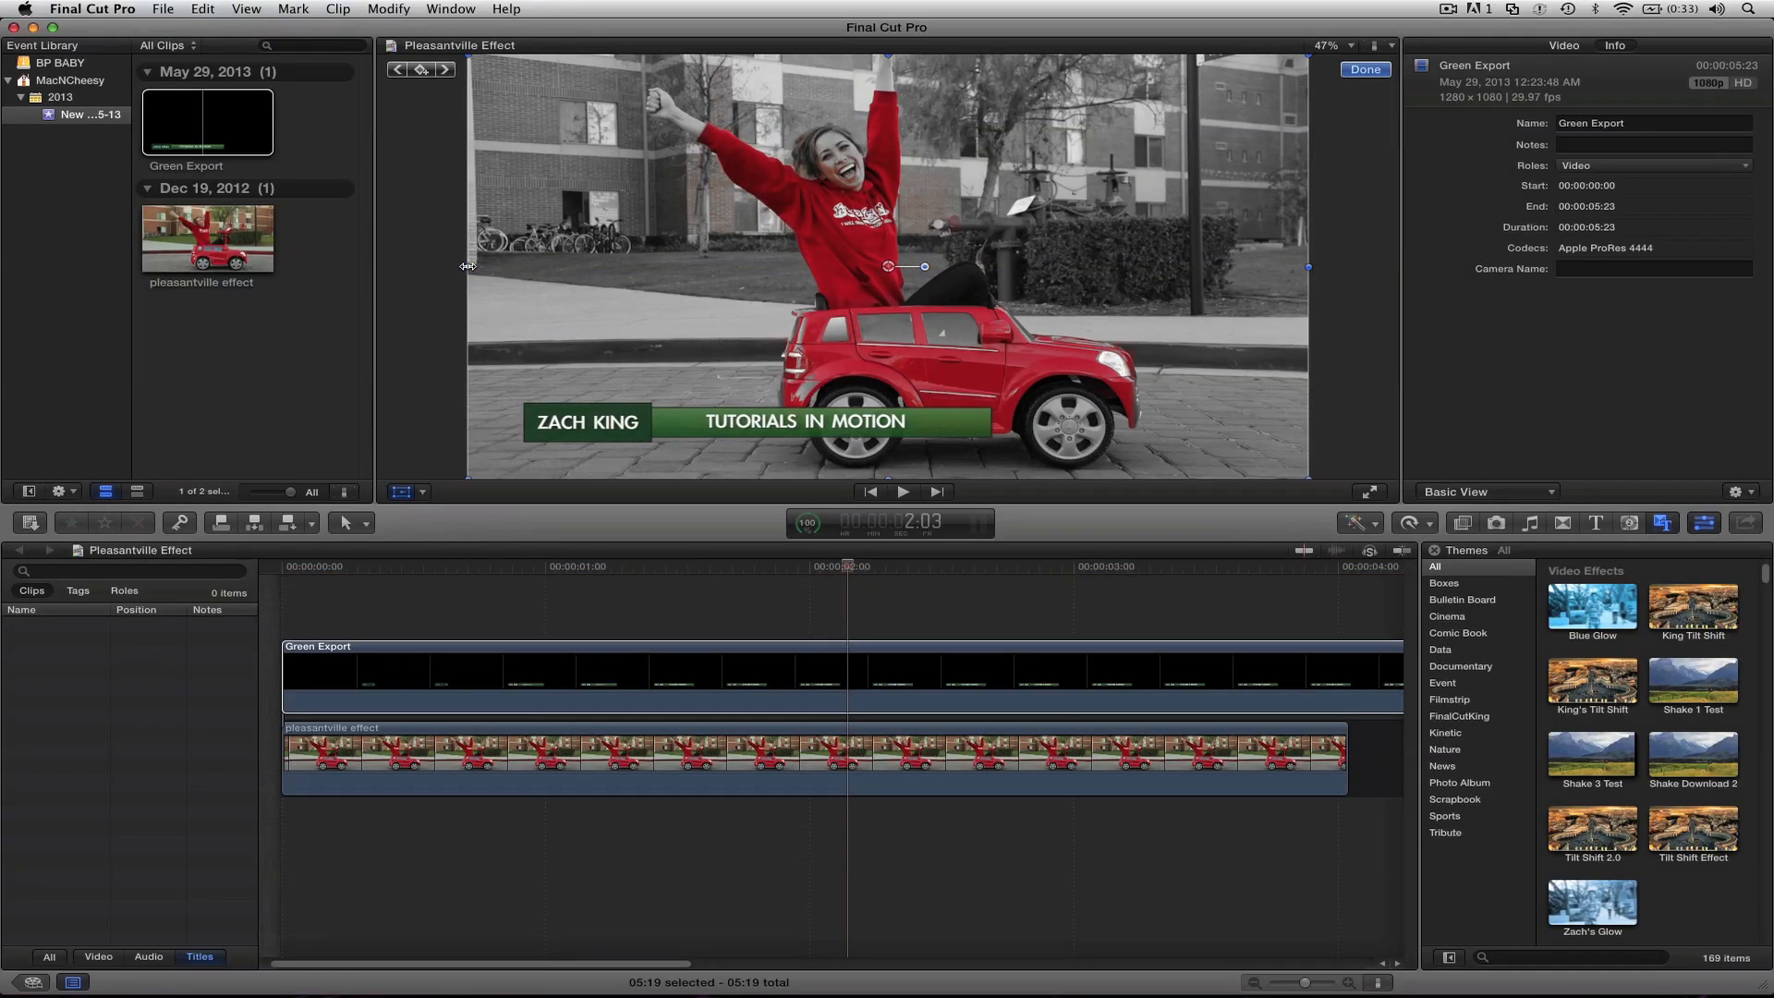
drag(467, 266, 381, 292)
drag(562, 364, 611, 363)
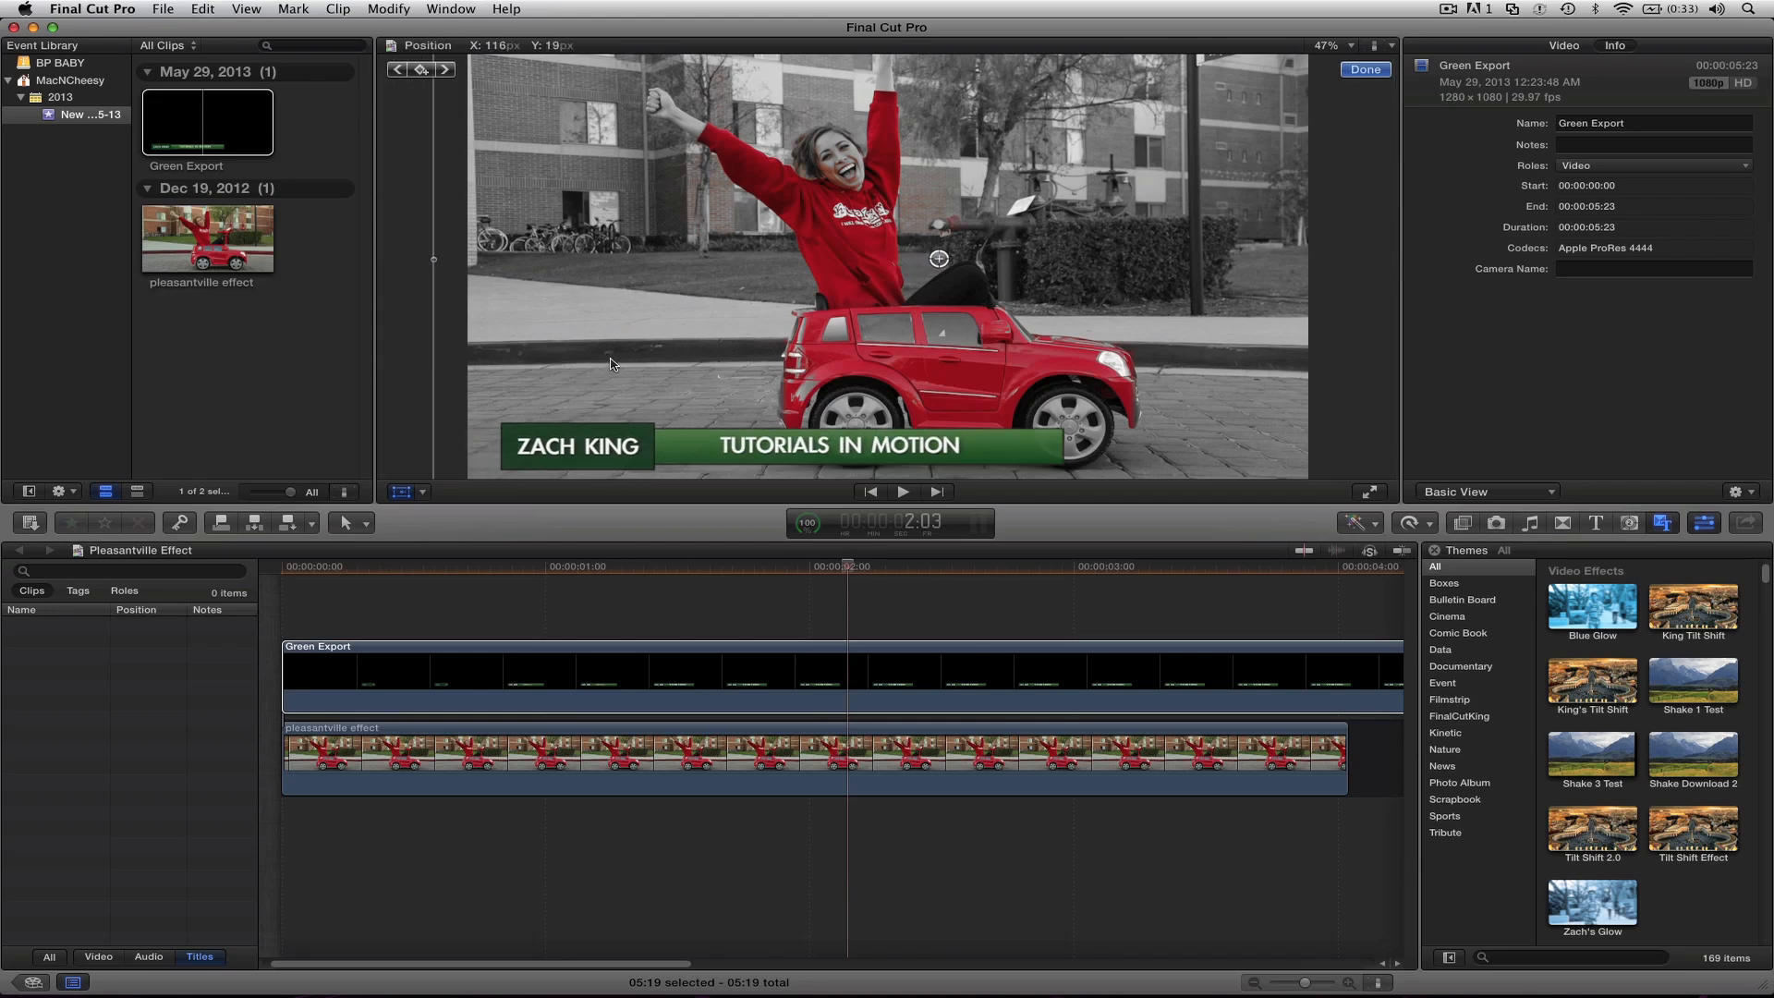
Step: Scrub and play the timeline from the beginning to review the lower third's animation over the footage
click(361, 567)
drag(331, 567, 492, 574)
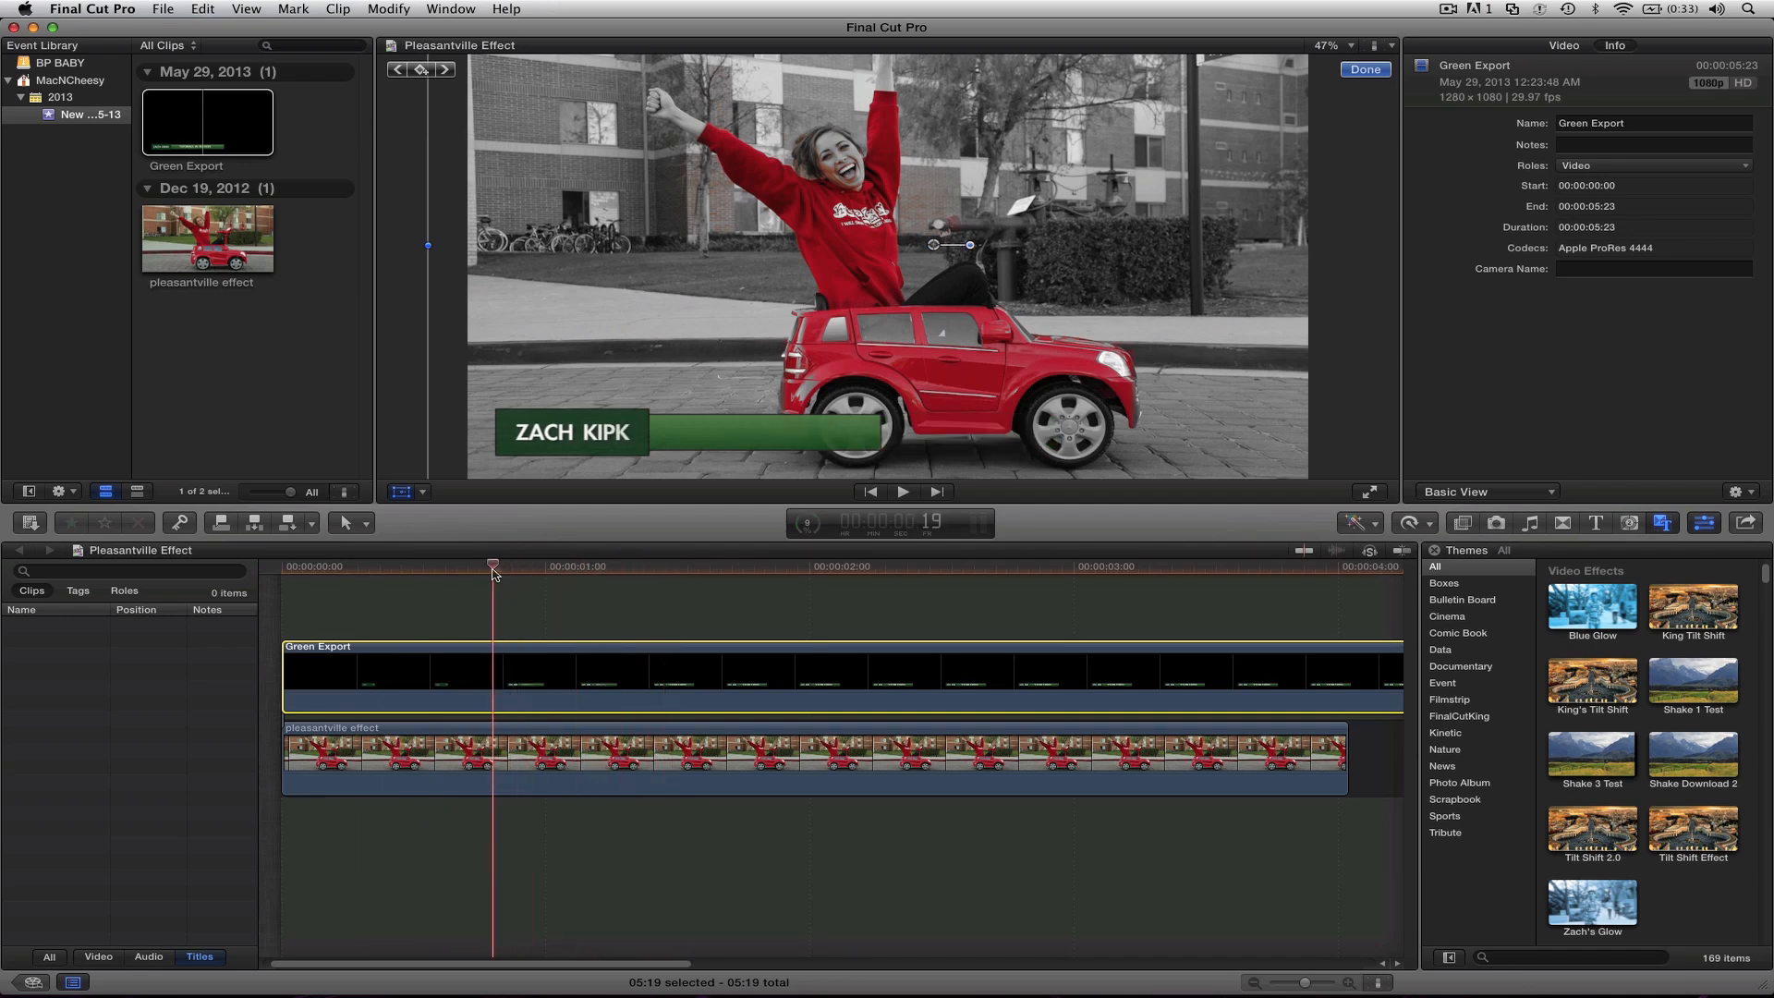
key(space)
key(space)
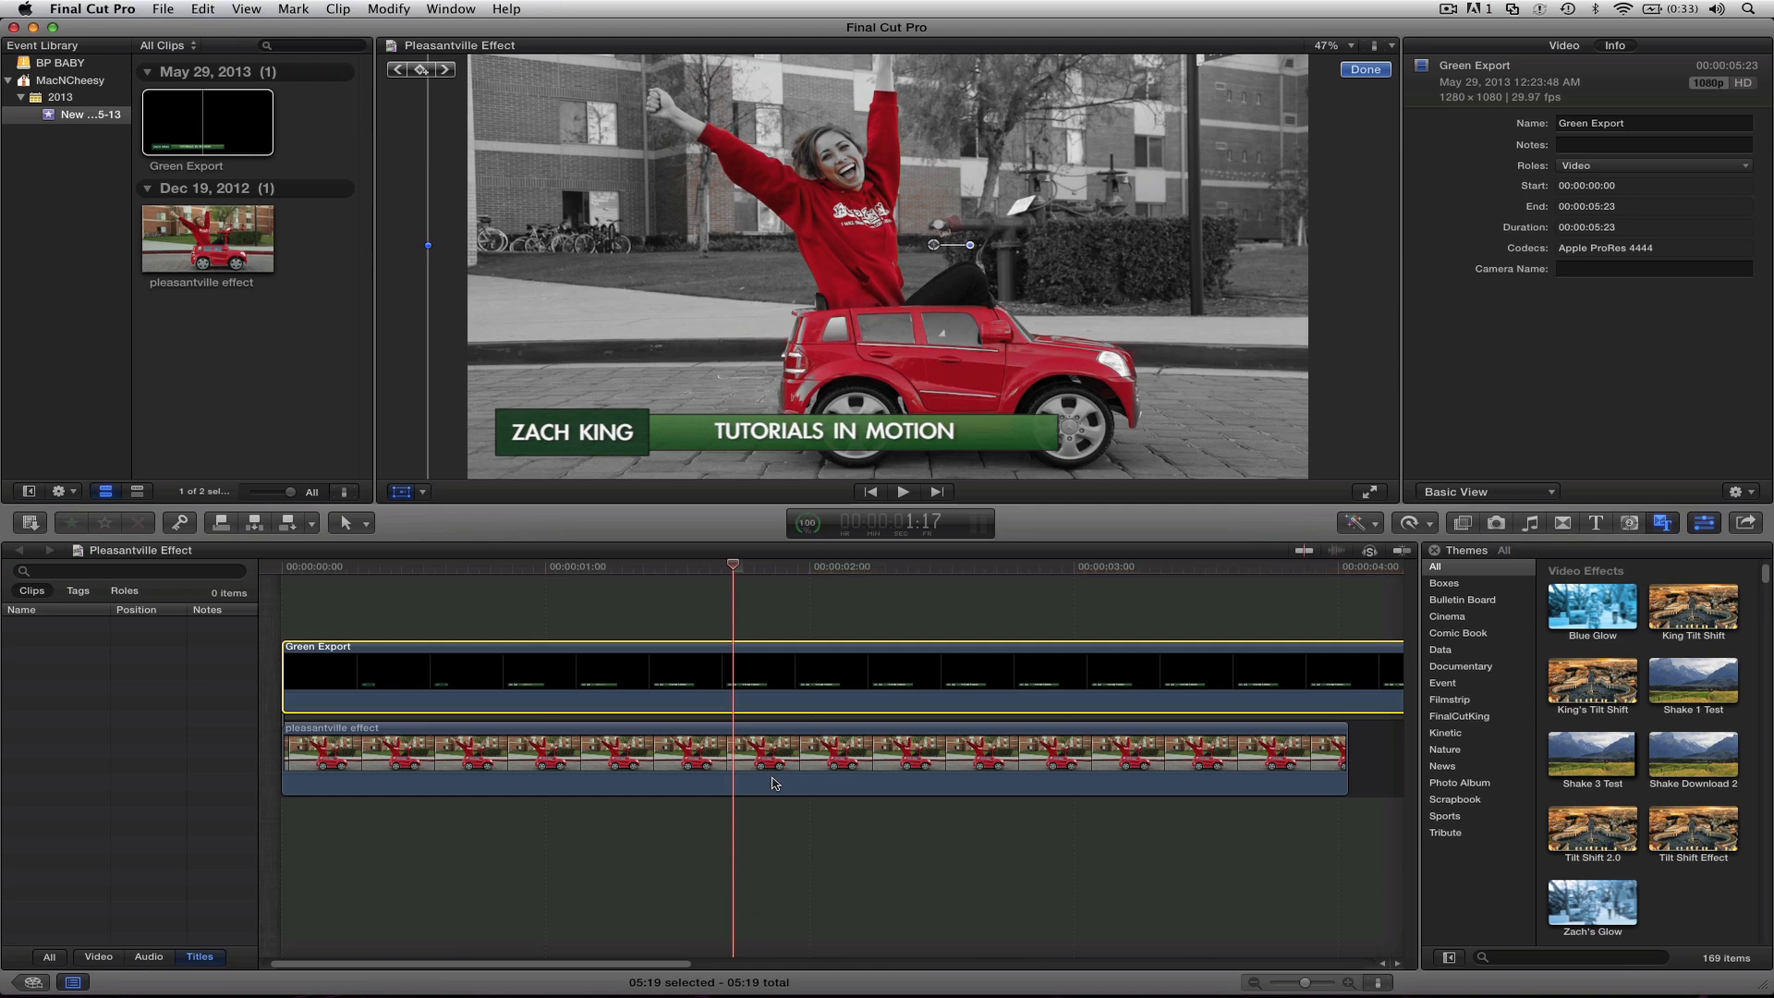
click(279, 569)
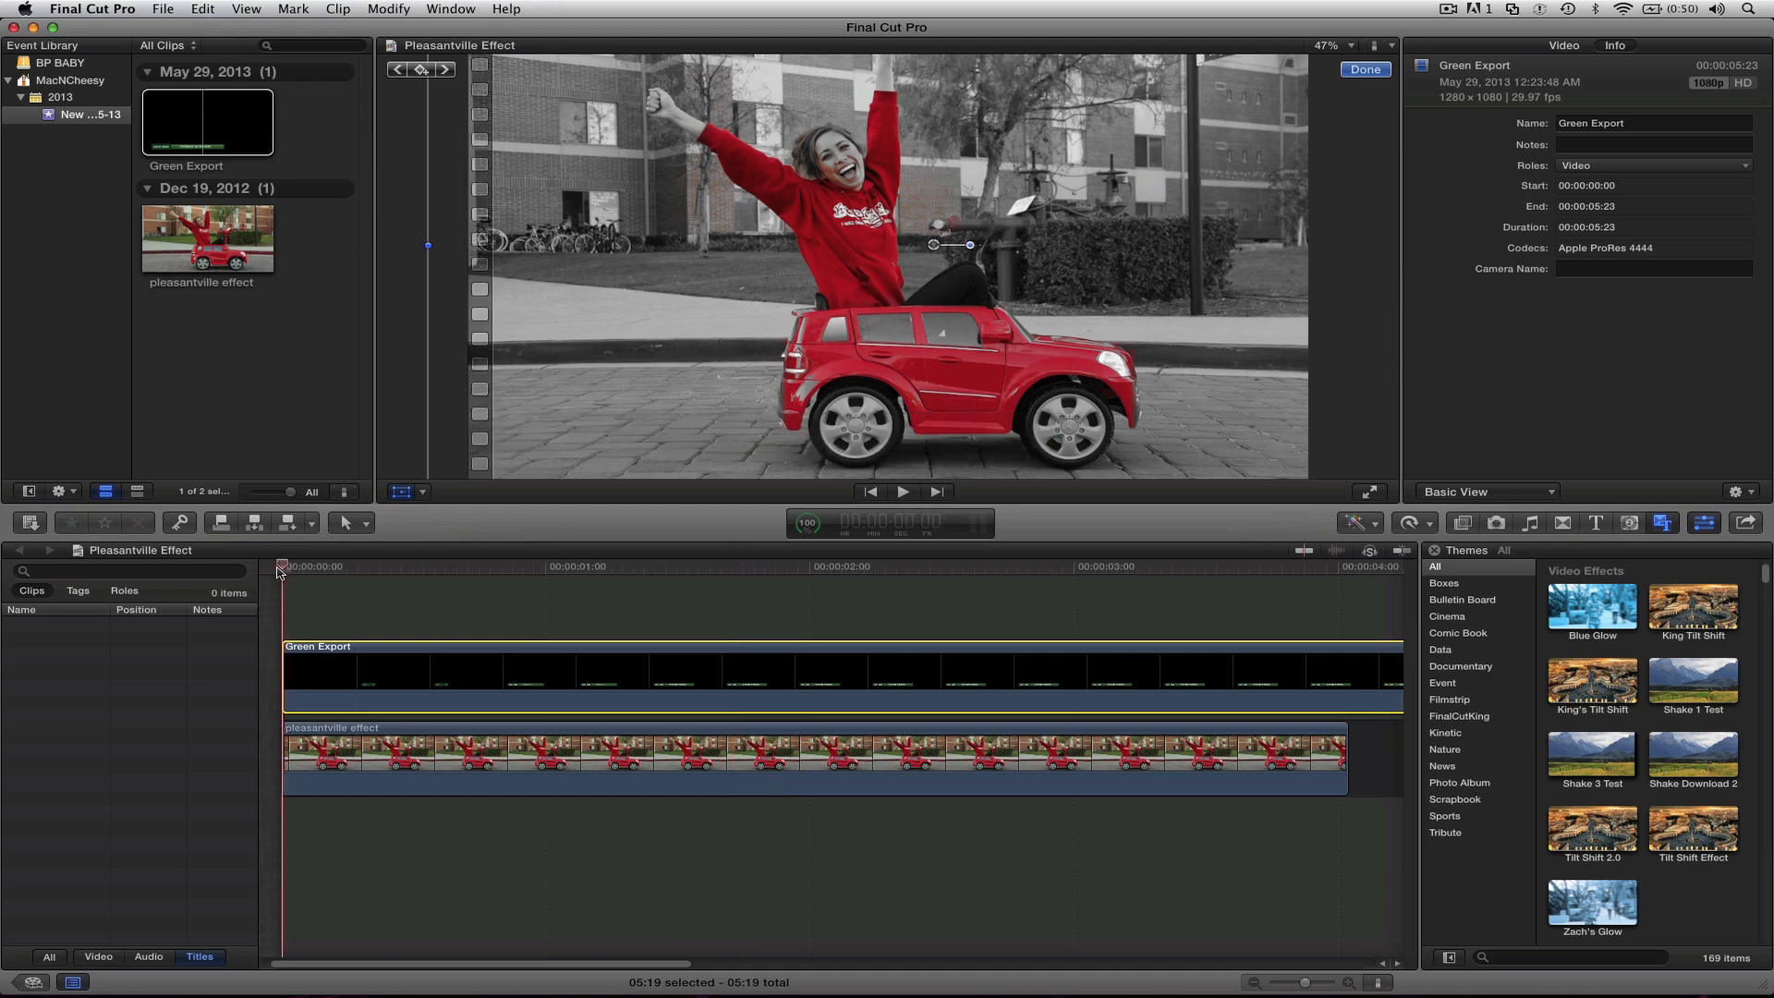
key(space)
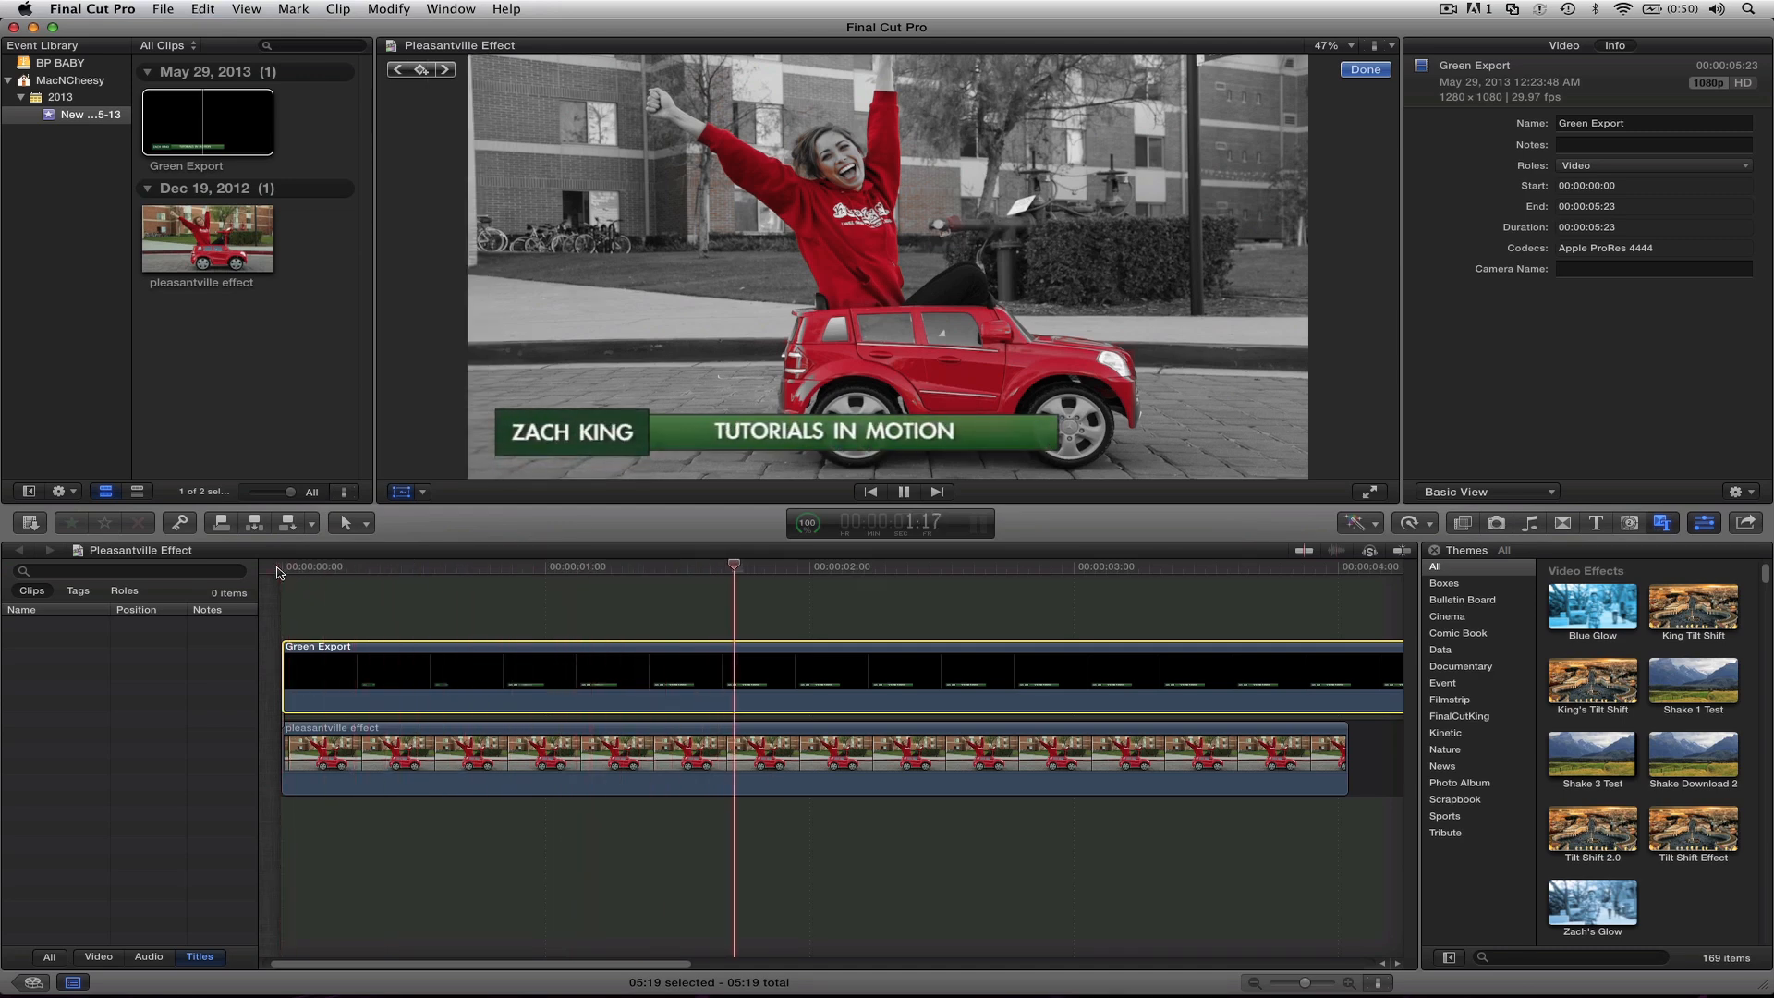
key(space)
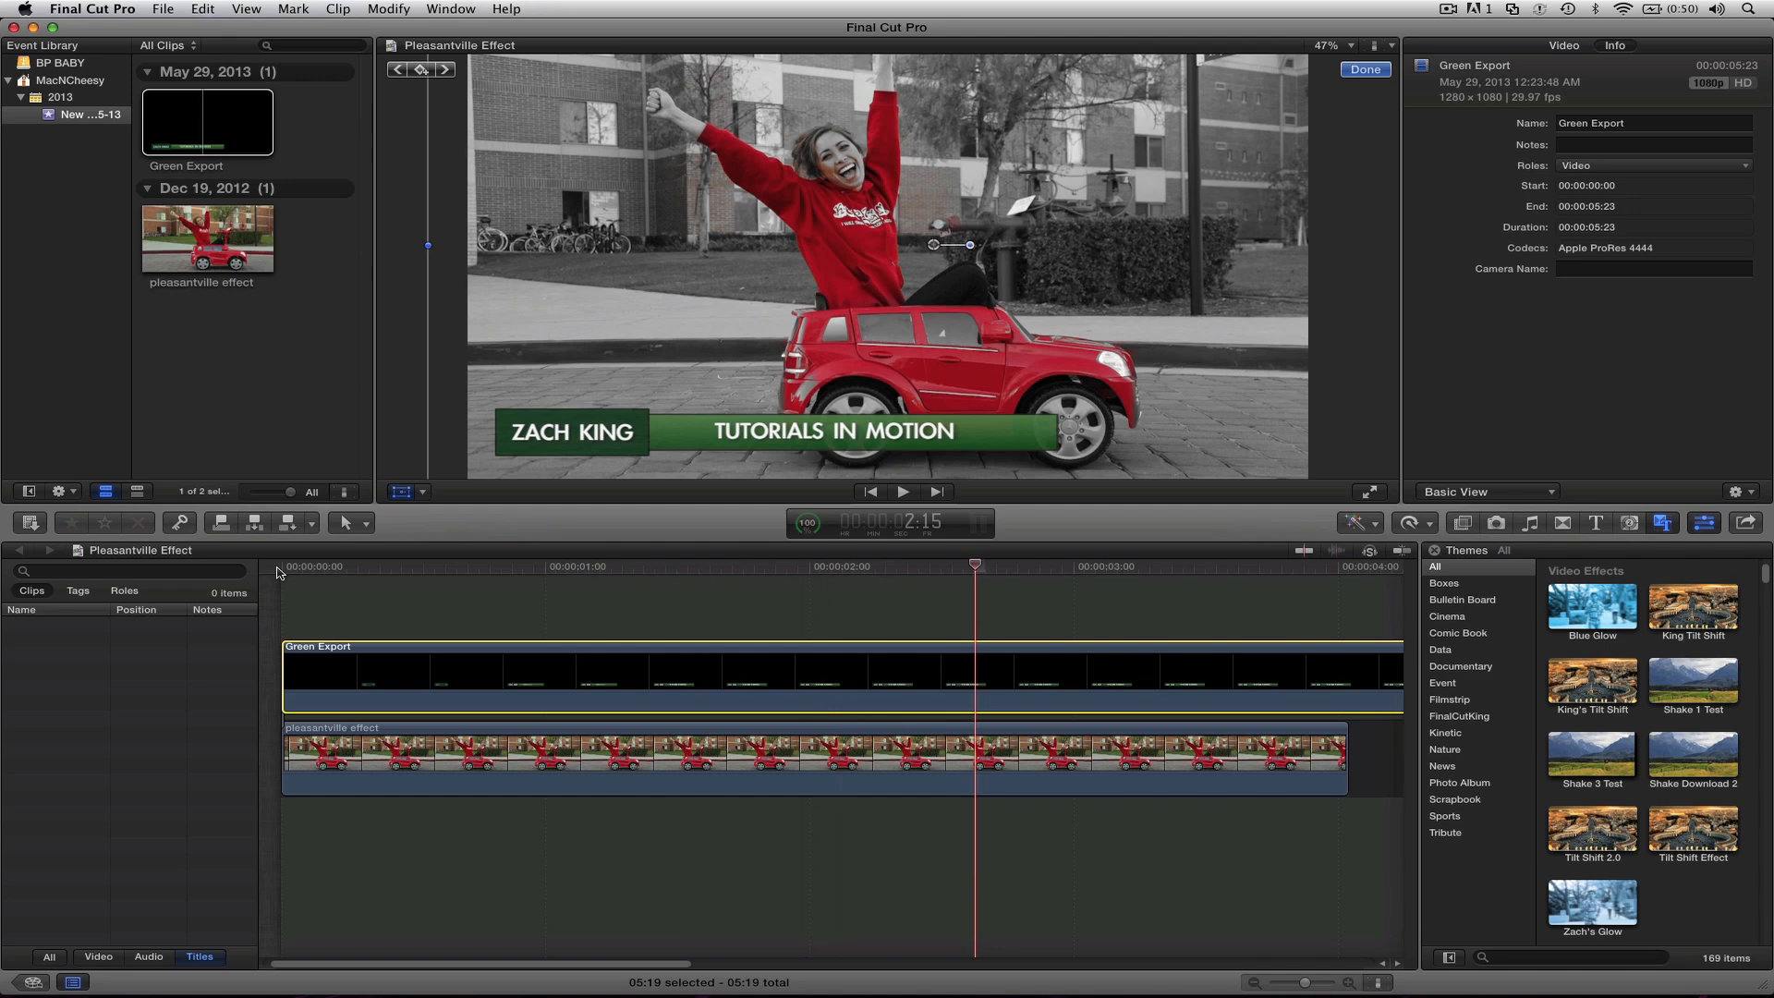